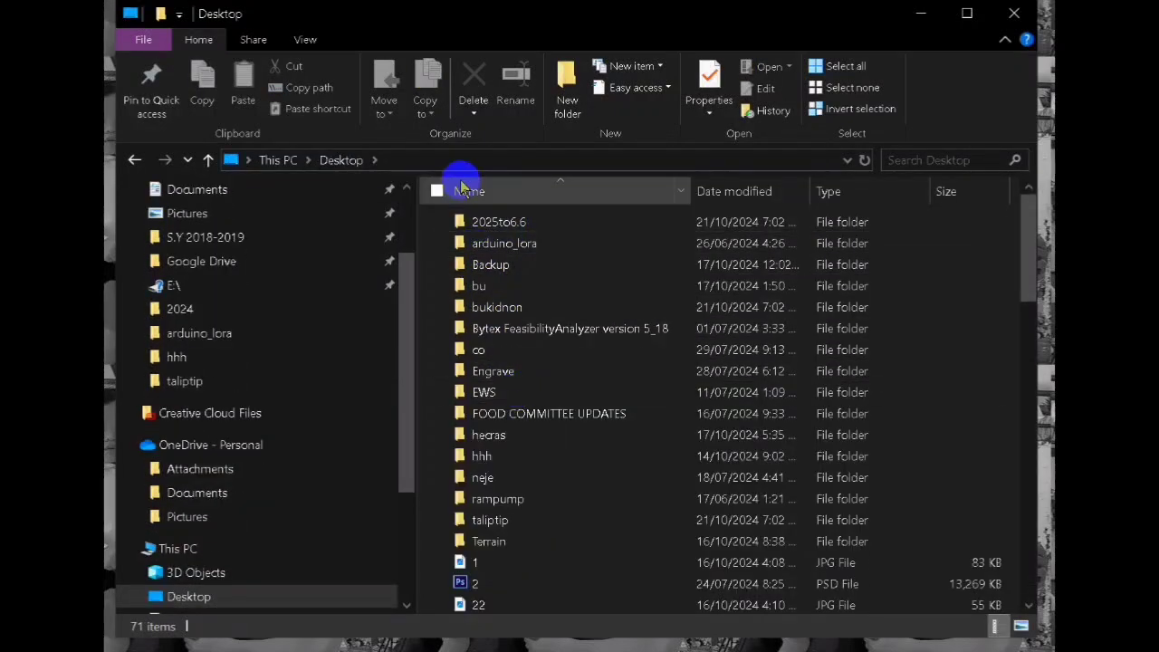
Step: Launch ras.exe from the Desktop's 2025to6.6\HEC-RAS 2025 folder
double_click(505, 224)
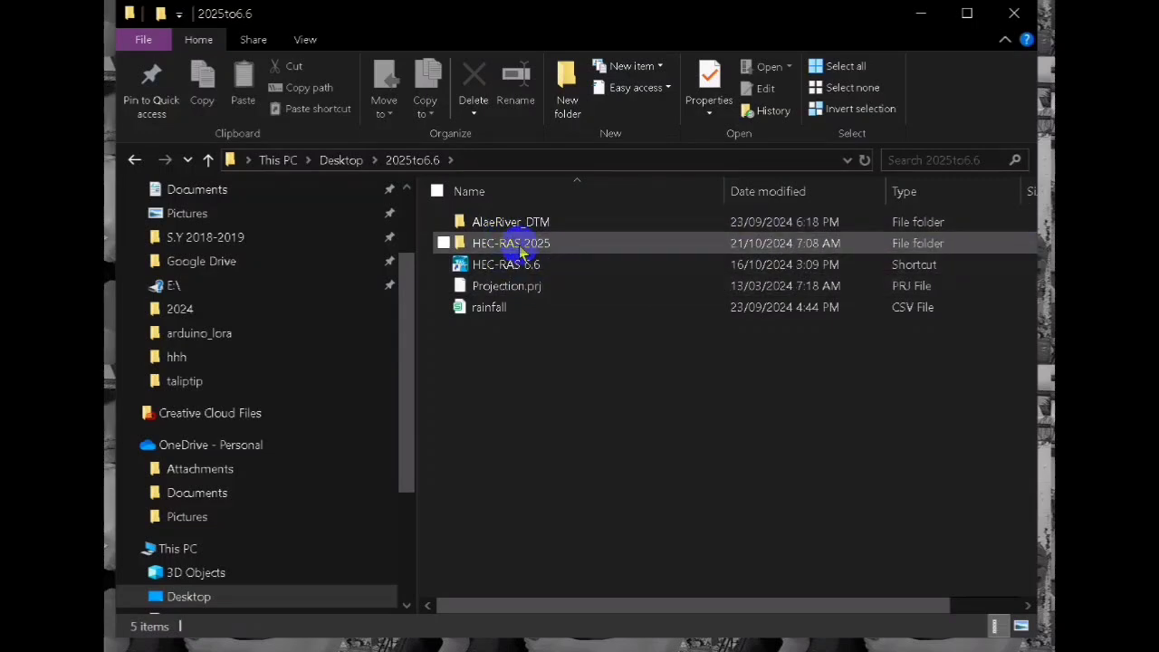
left_click(530, 244)
double_click(530, 244)
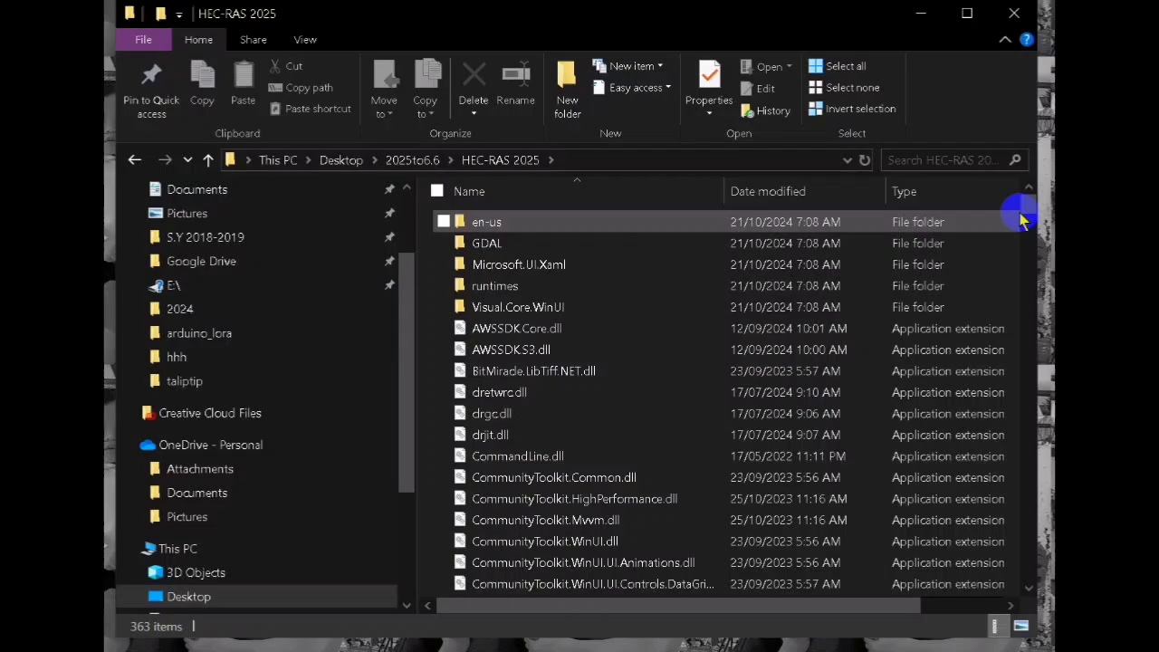
left_click_drag(1023, 216, 1029, 362)
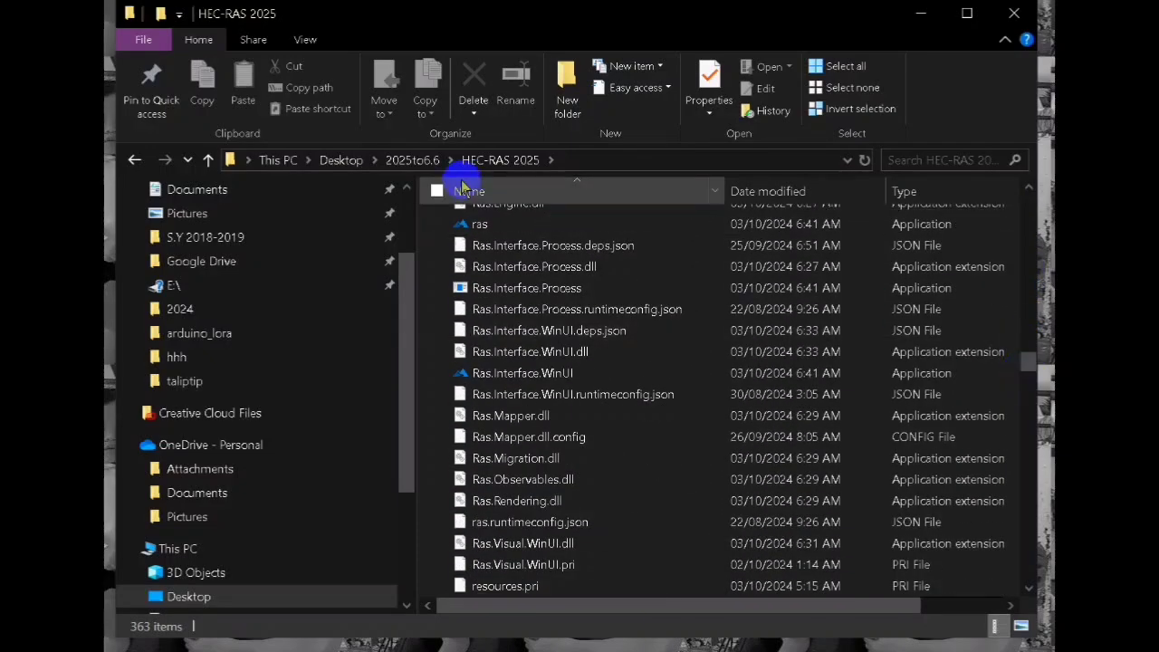
double_click(485, 227)
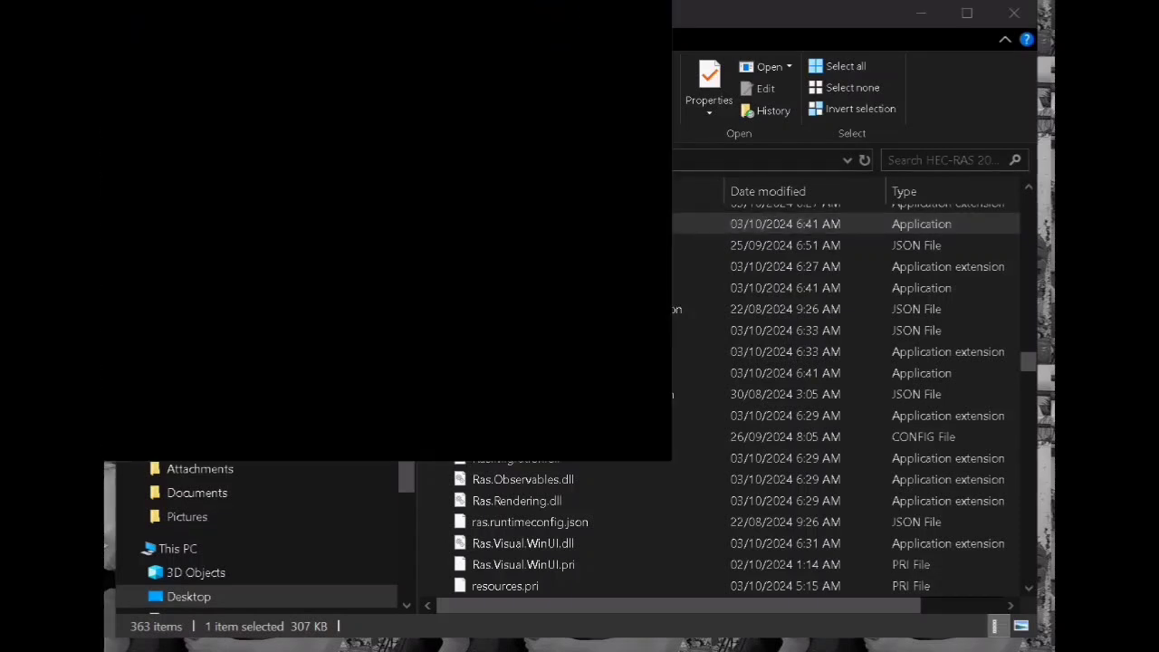
Step: Start a new HEC-RAS project named 2205toras in the 2025to6.6 folder
left_click(595, 93)
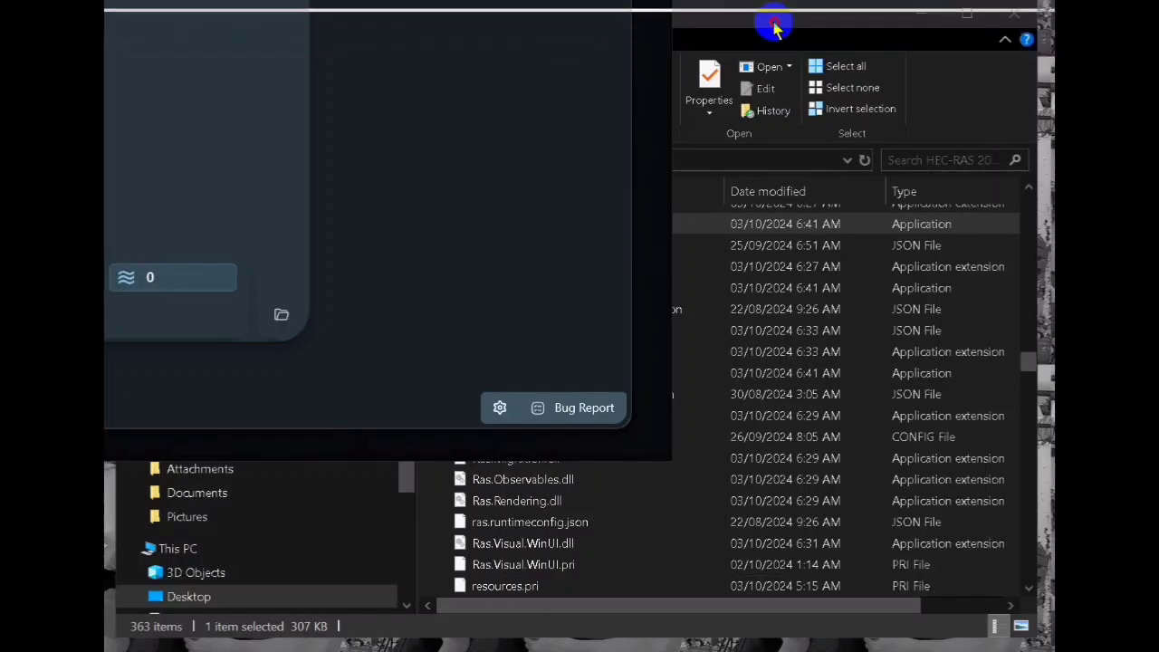
left_click(538, 33)
left_click(264, 96)
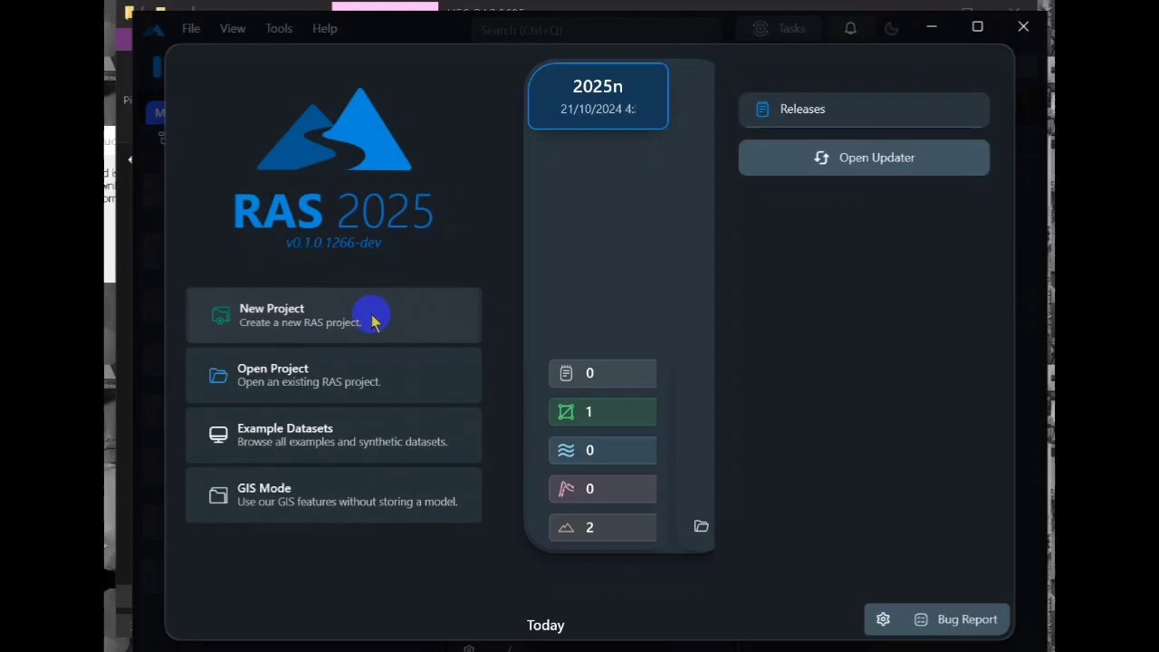
left_click(373, 321)
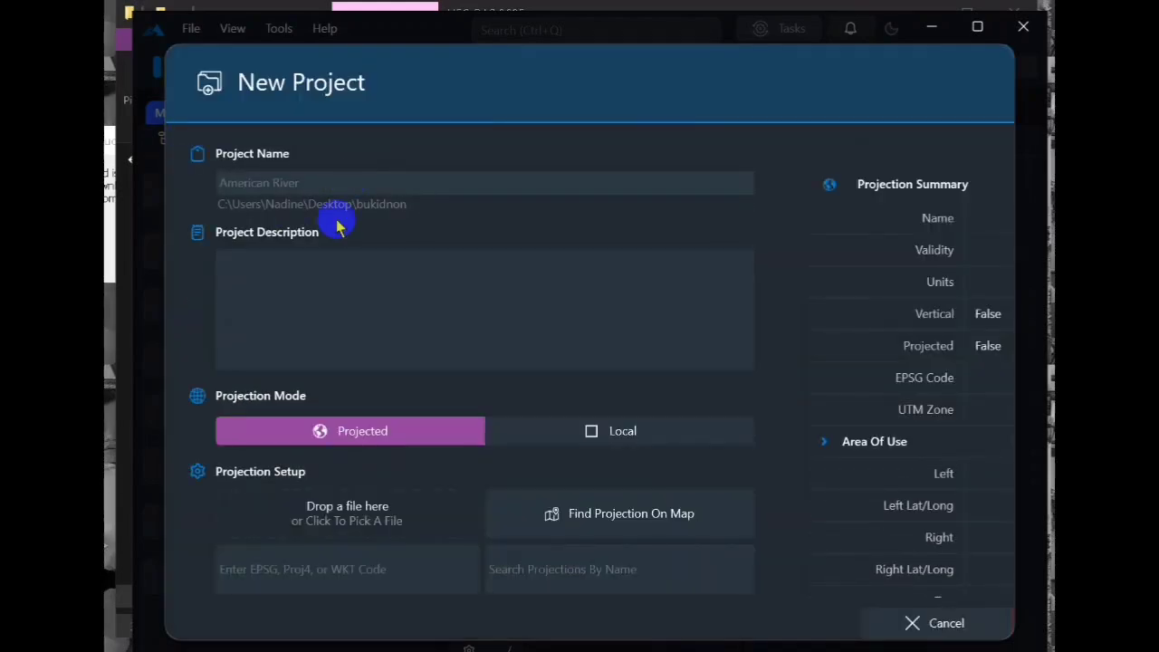
left_click(364, 208)
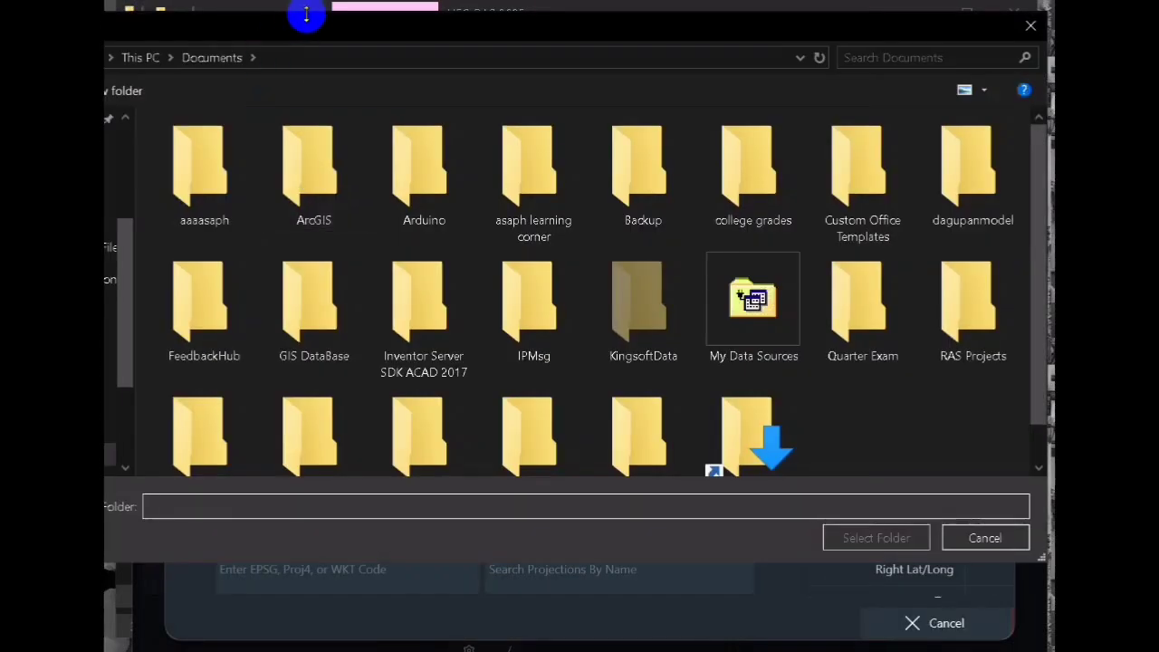
left_click_drag(344, 36, 440, 46)
key("Escape")
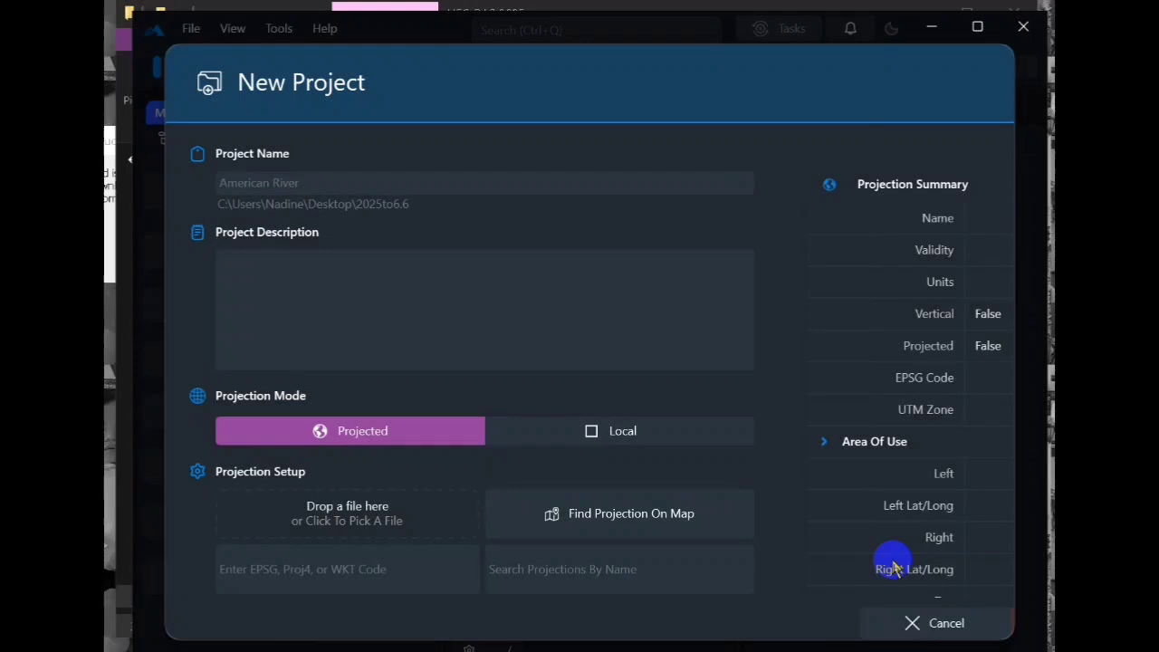
left_click(263, 186)
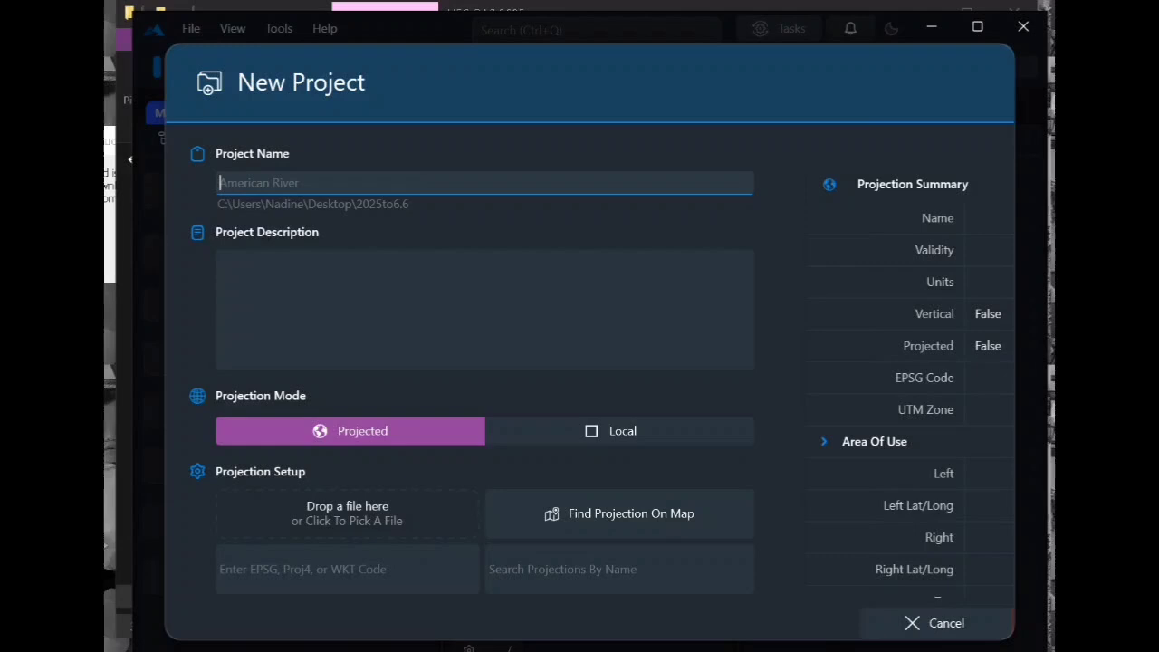
type("22")
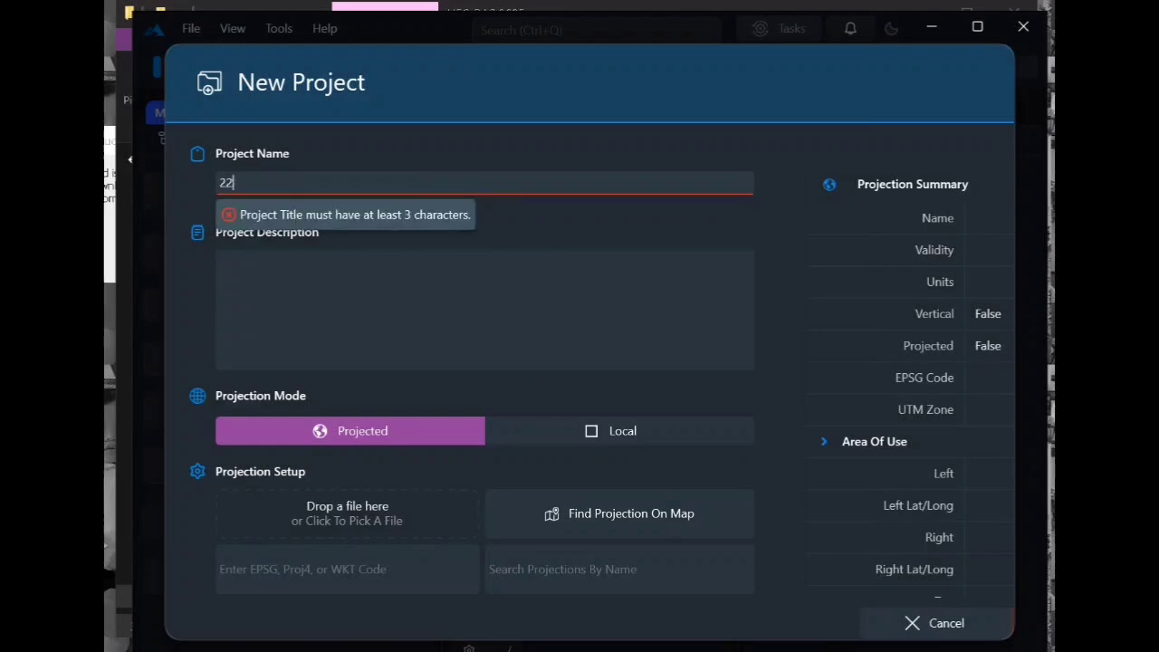
type("05toras")
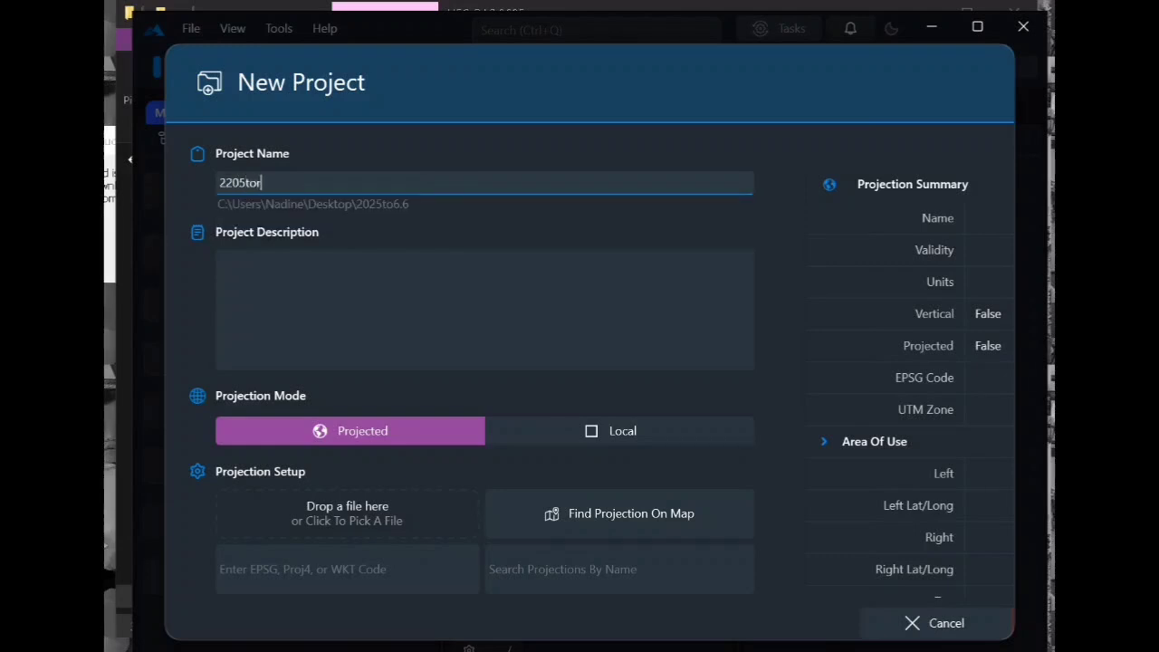
Step: Load the project projection from Desktop\2025to6.6\Projection.prj
left_click(351, 524)
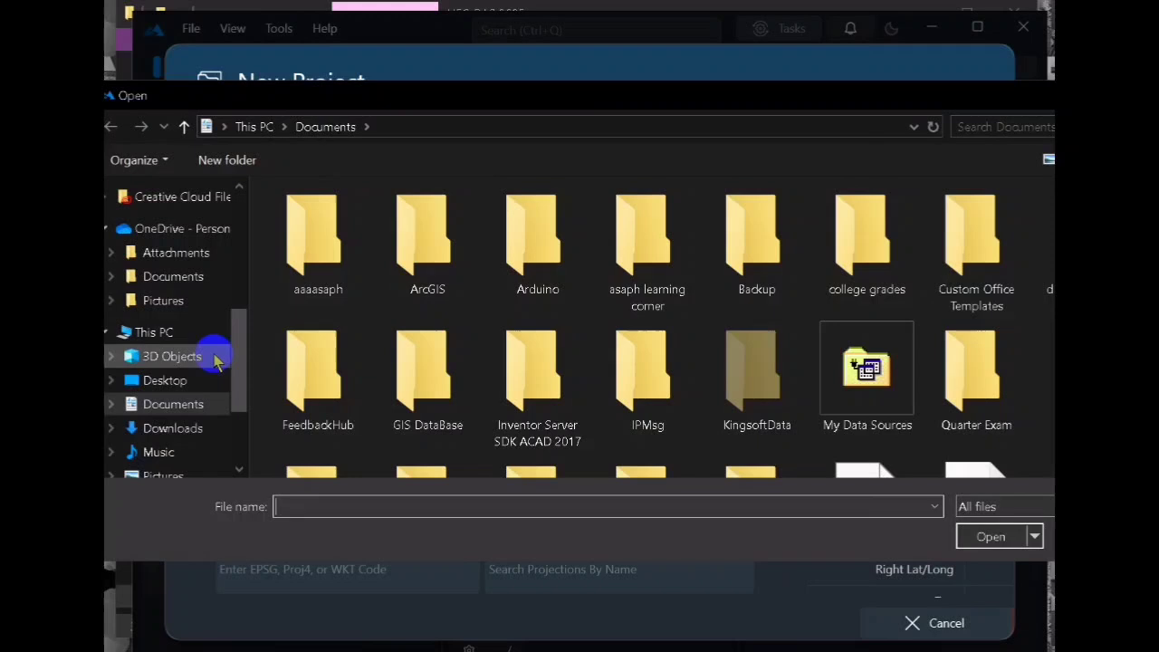
left_click(203, 378)
double_click(417, 191)
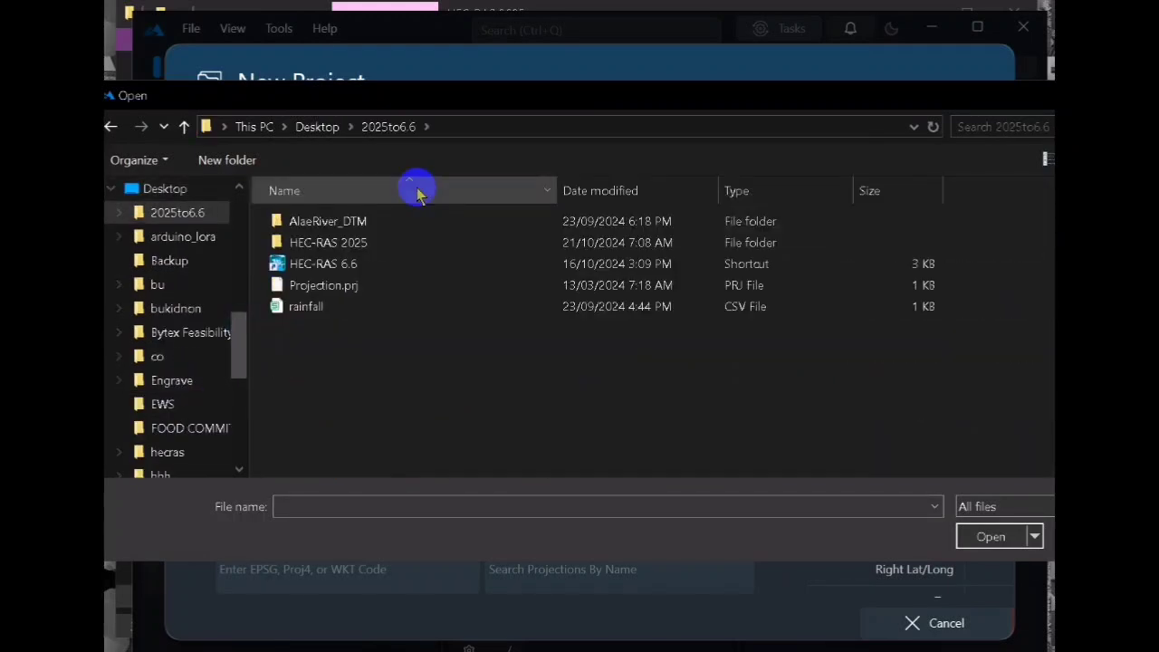
left_click(308, 285)
left_click(990, 536)
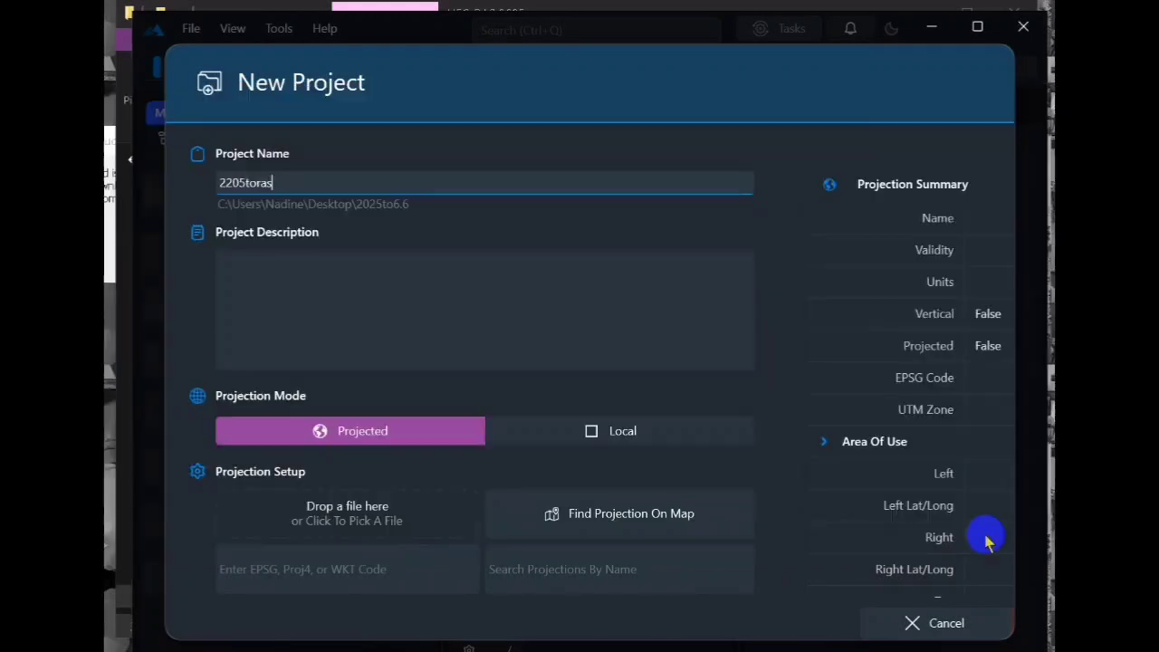
Step: Create the project and begin a new terrain named Ter2025
left_click(1014, 623)
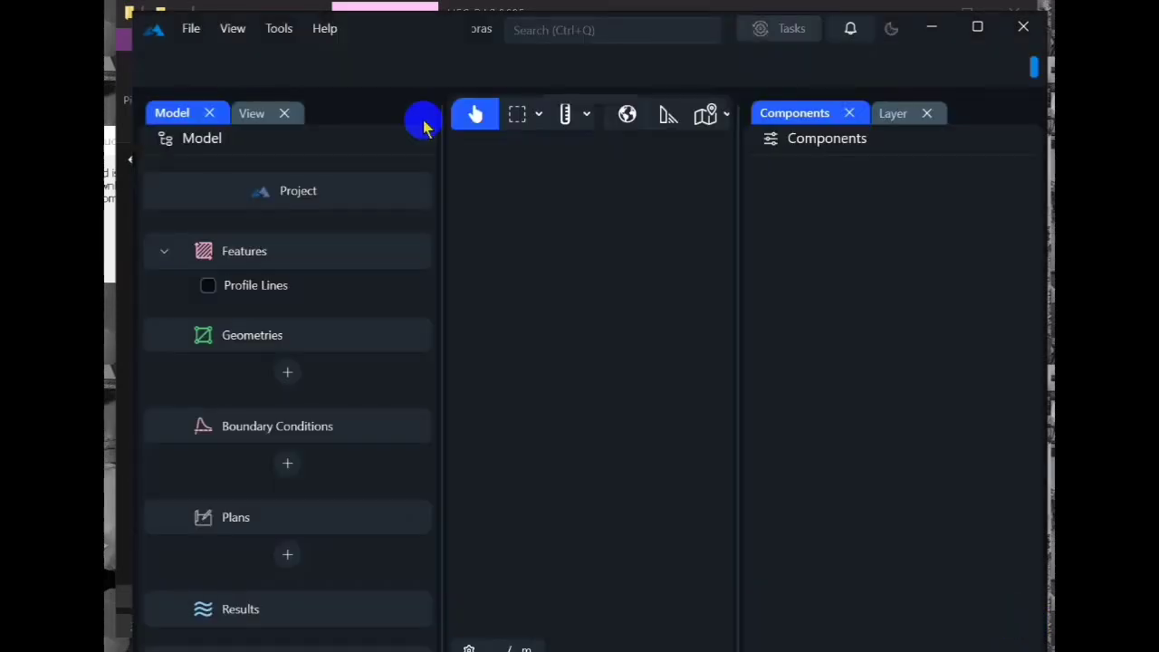
left_click(289, 203)
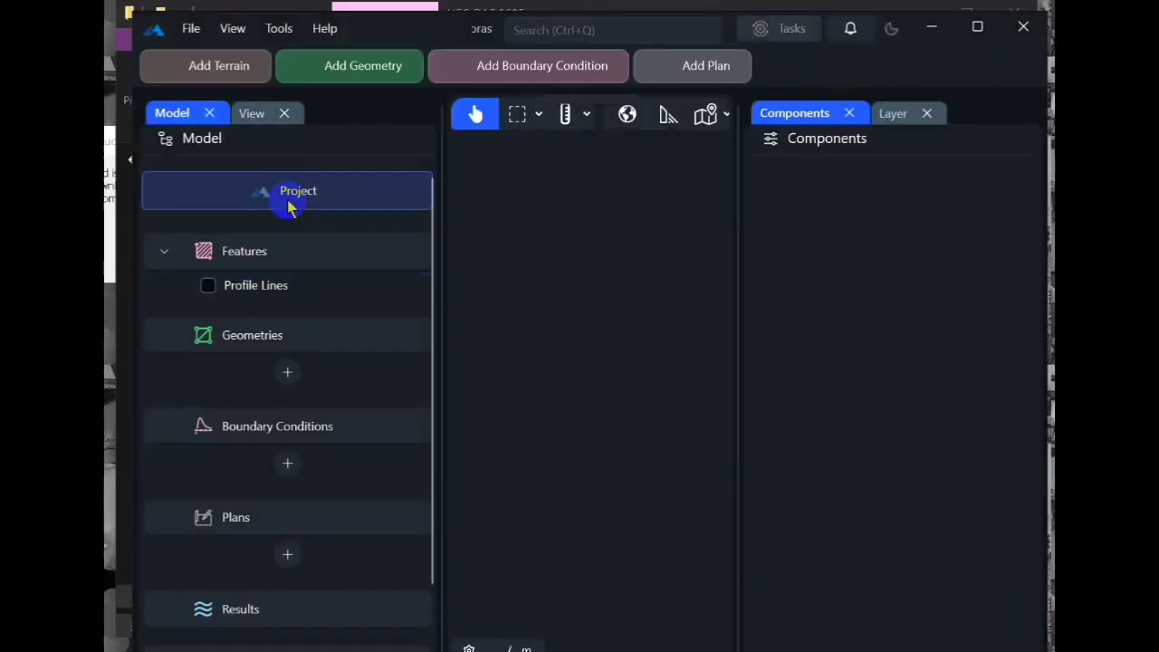
left_click(220, 66)
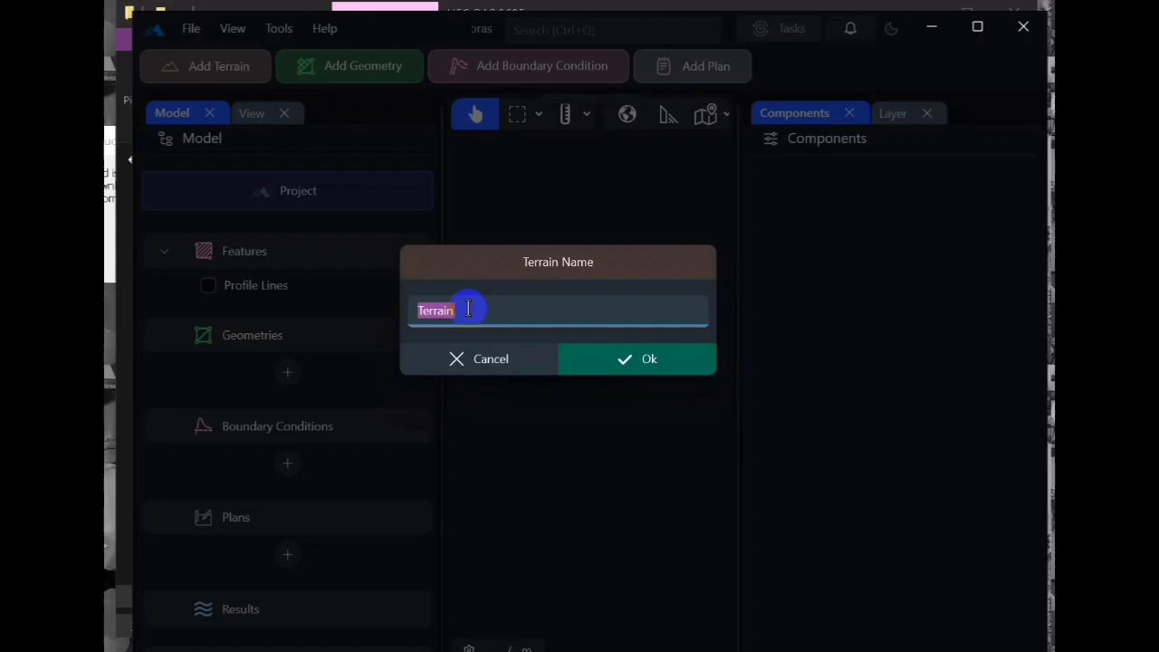
type("Ter2025")
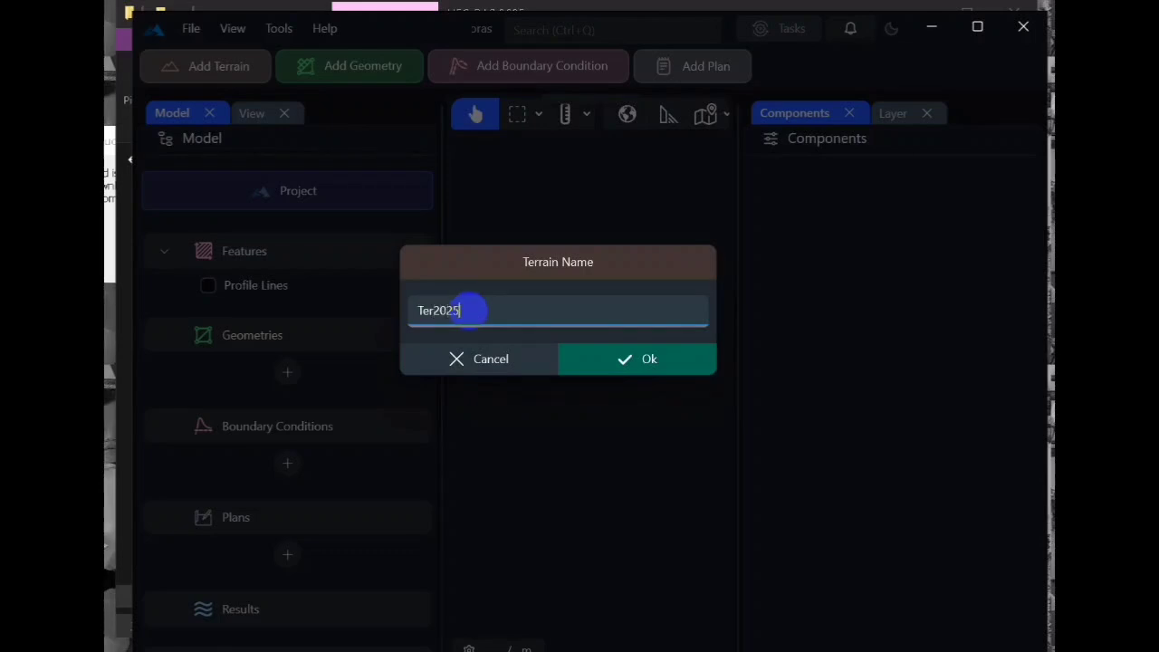
left_click(652, 360)
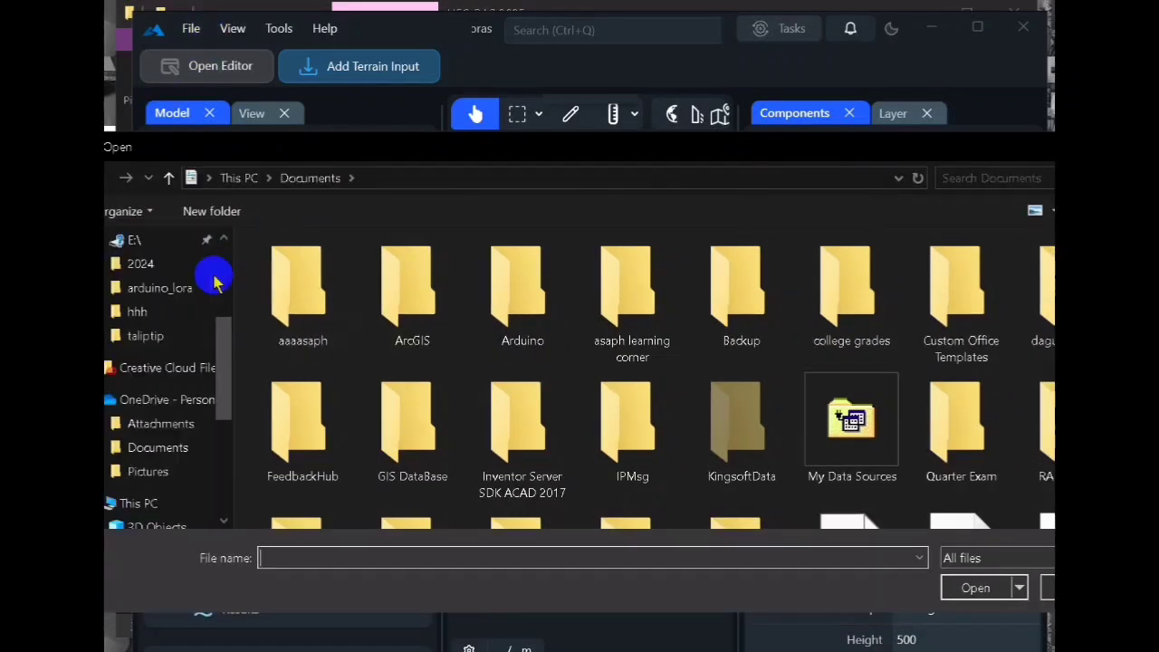
Step: Import the Alae_River_DTM_UTMzone51_Prs92 TIF from 2025to6.6\AlaeRiver_DTM as the terrain
left_click_drag(220, 350, 220, 266)
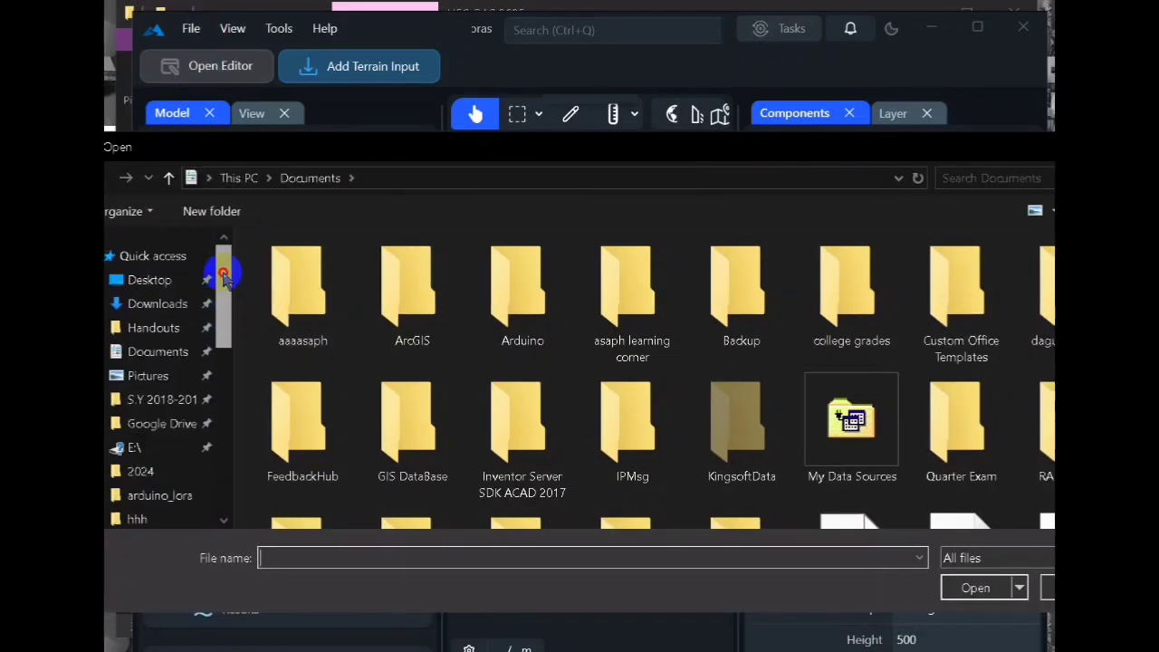
left_click(167, 290)
double_click(432, 251)
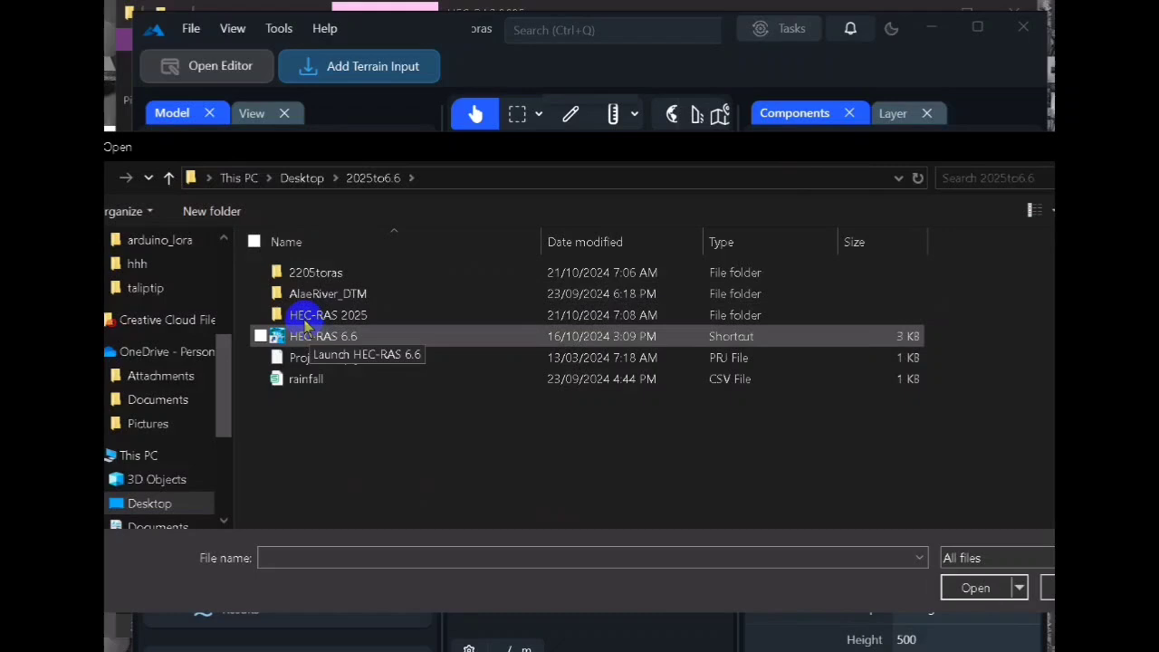
double_click(322, 293)
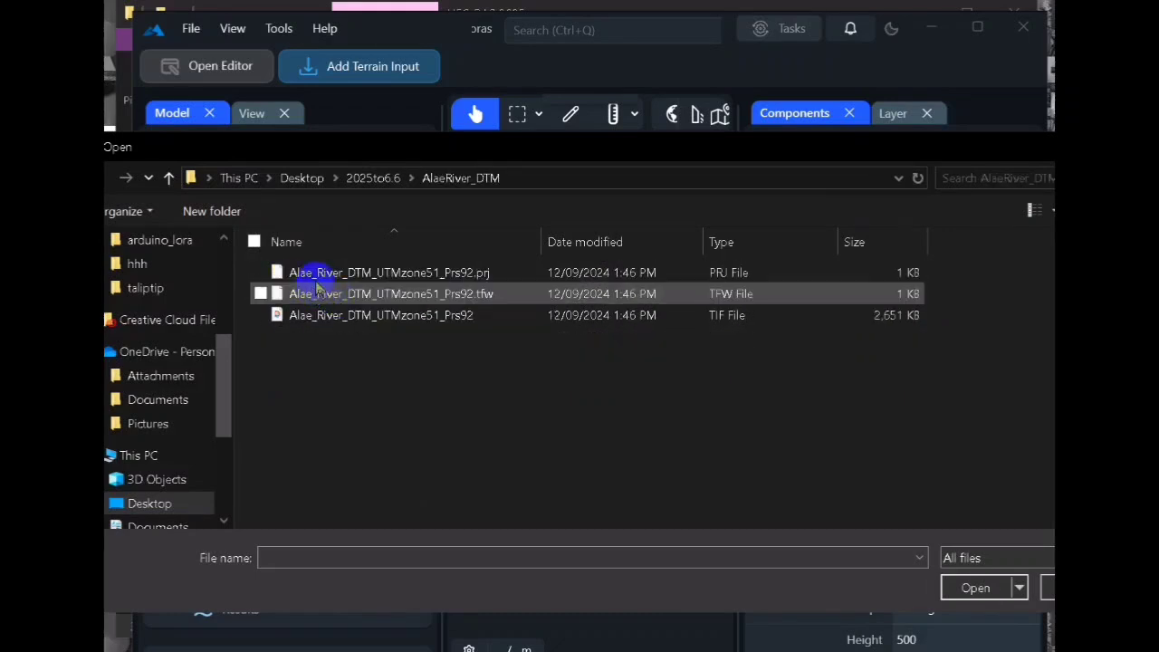
left_click(415, 318)
left_click(974, 587)
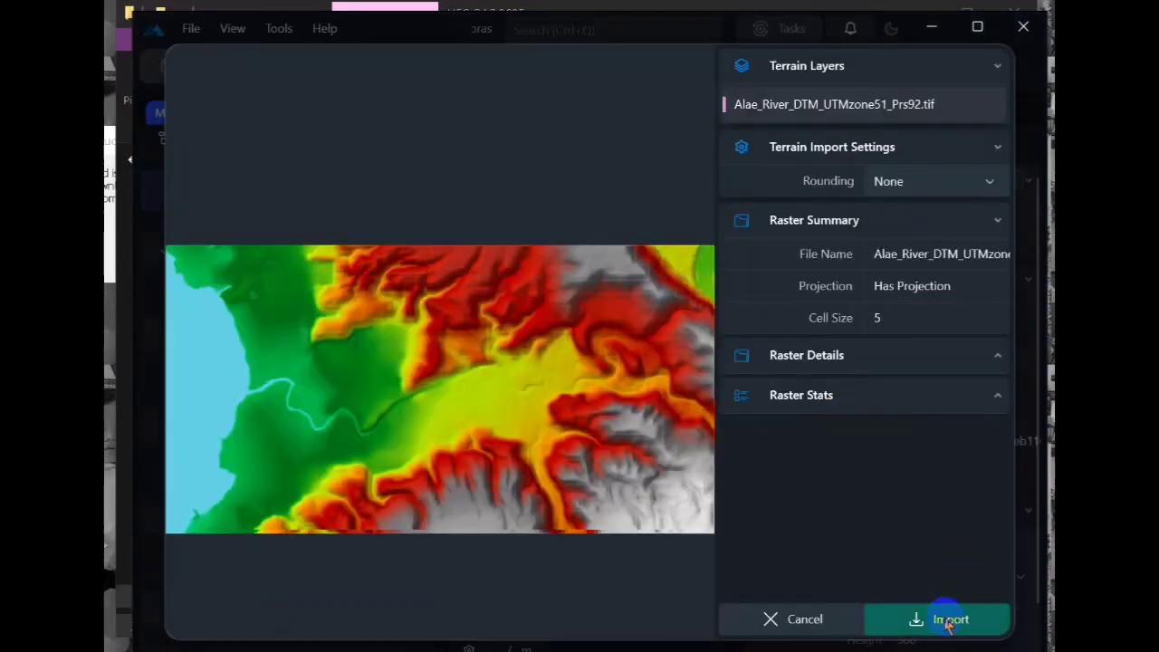
left_click(948, 619)
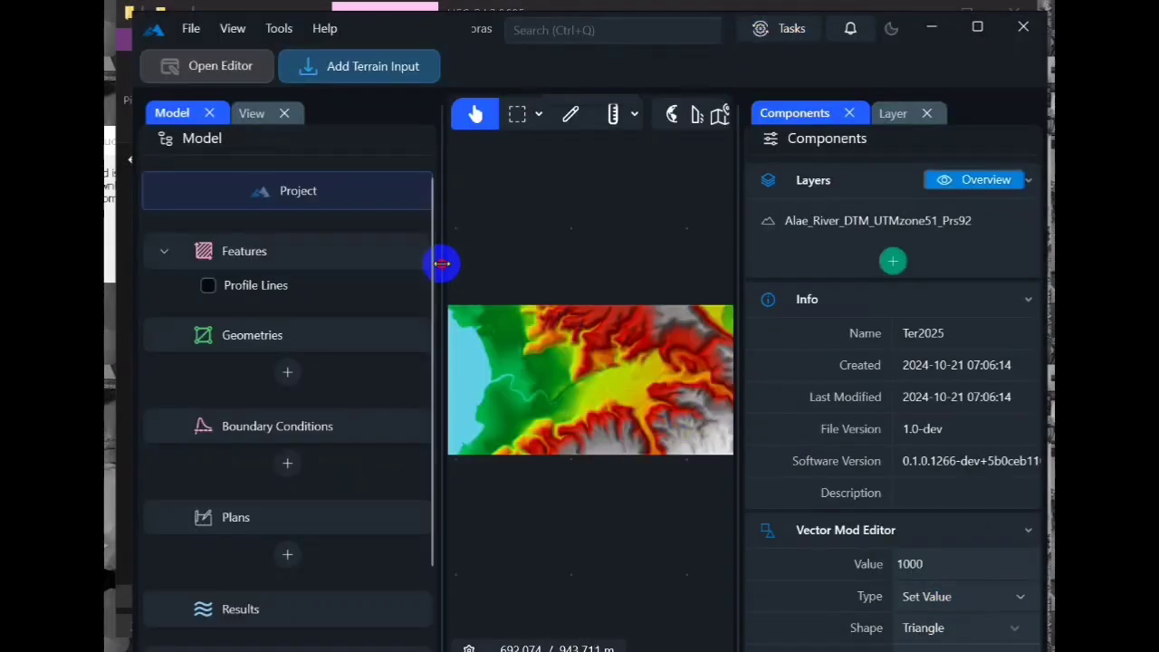
Step: Widen the map by narrowing the side panels and centre the terrain
left_click_drag(441, 264, 345, 251)
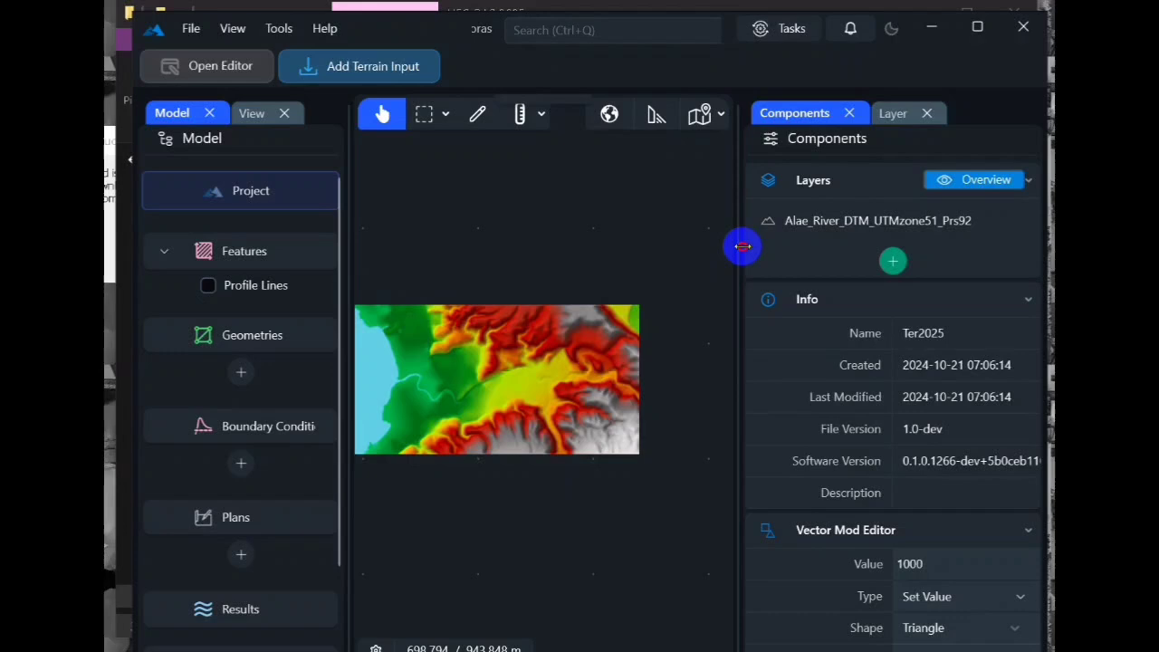
left_click_drag(742, 246, 813, 248)
left_click_drag(543, 336, 625, 339)
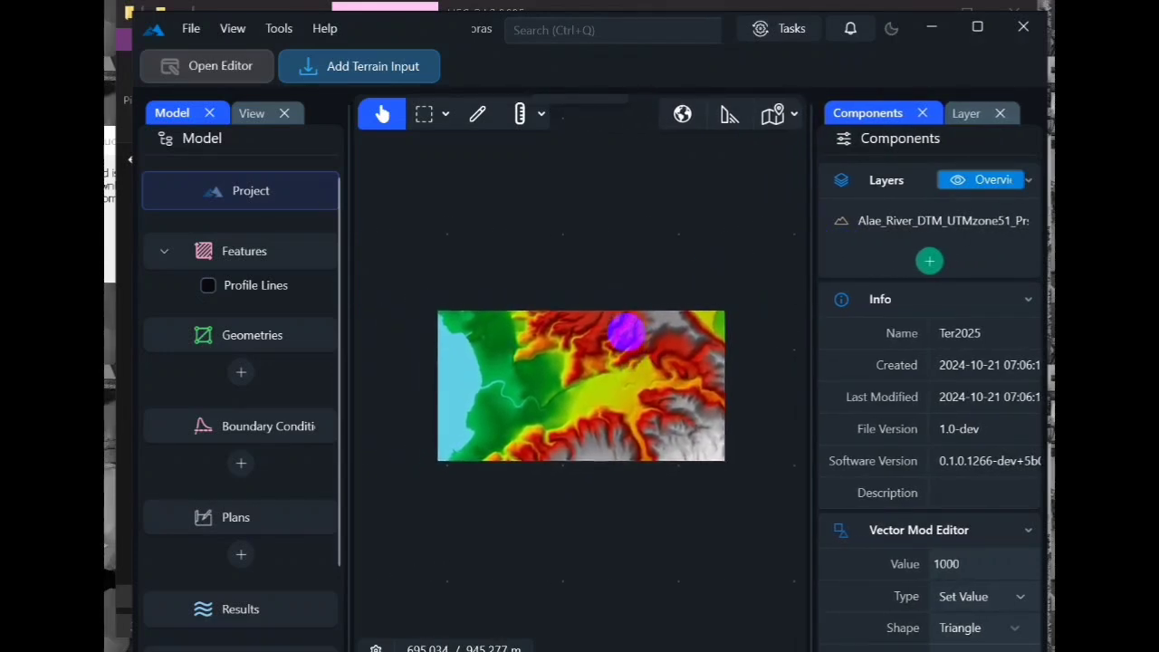
Step: Add a geometry named Geo2025 and expand it to reveal Conceptual Mesh and Mesh
left_click(239, 373)
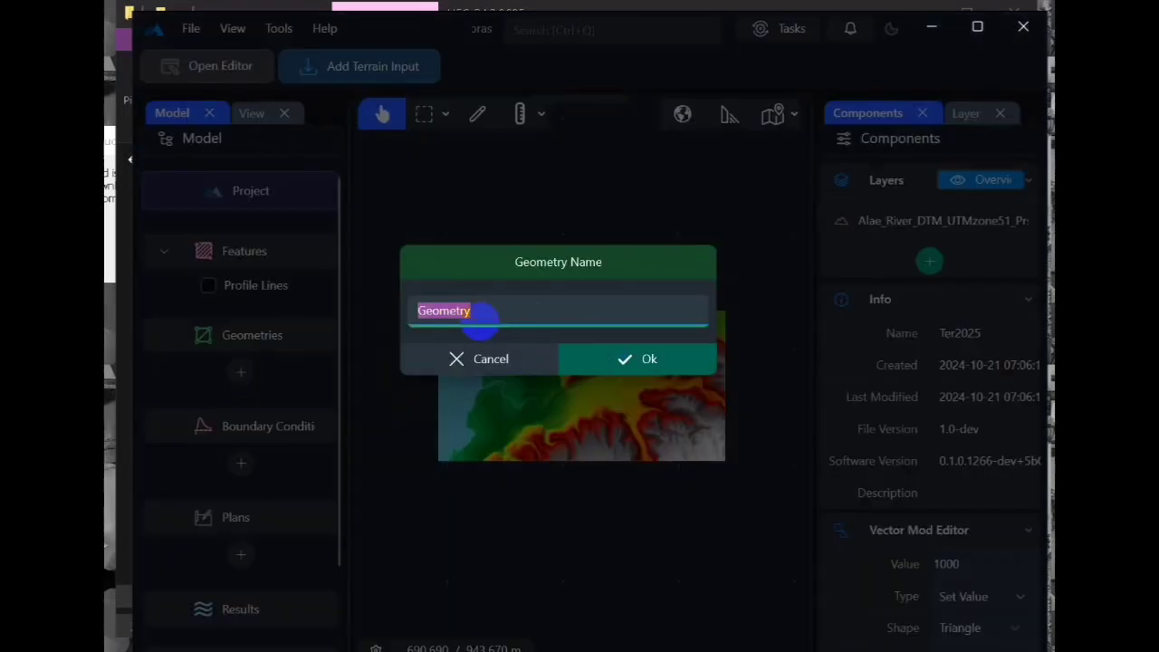
type("Geo2025")
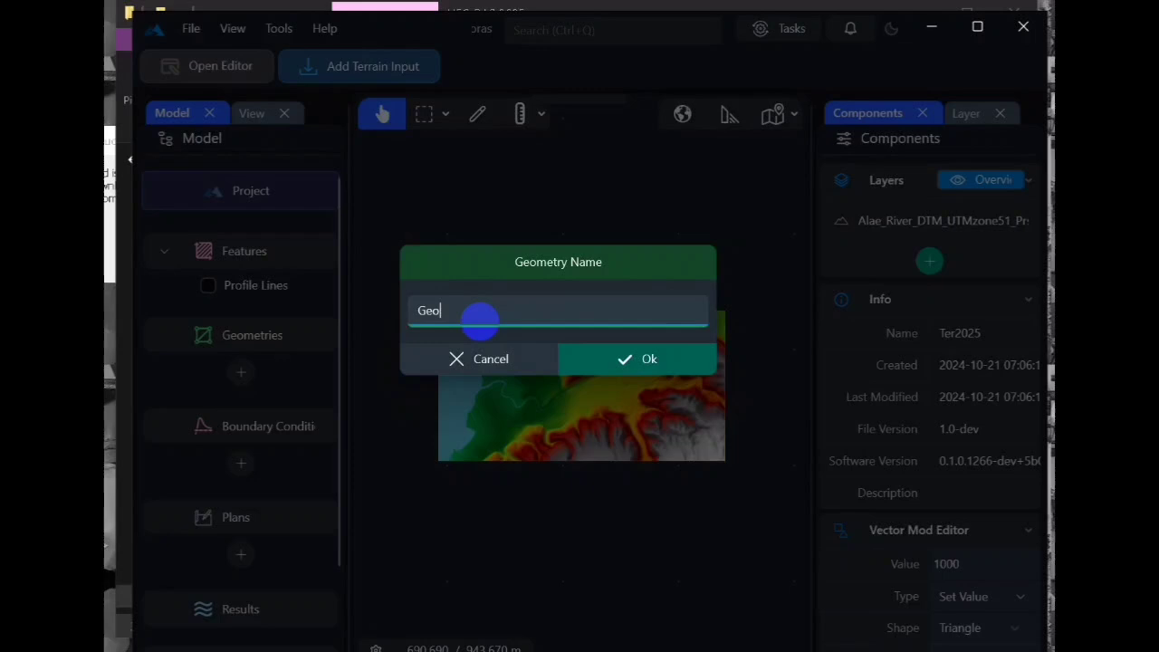
left_click(636, 358)
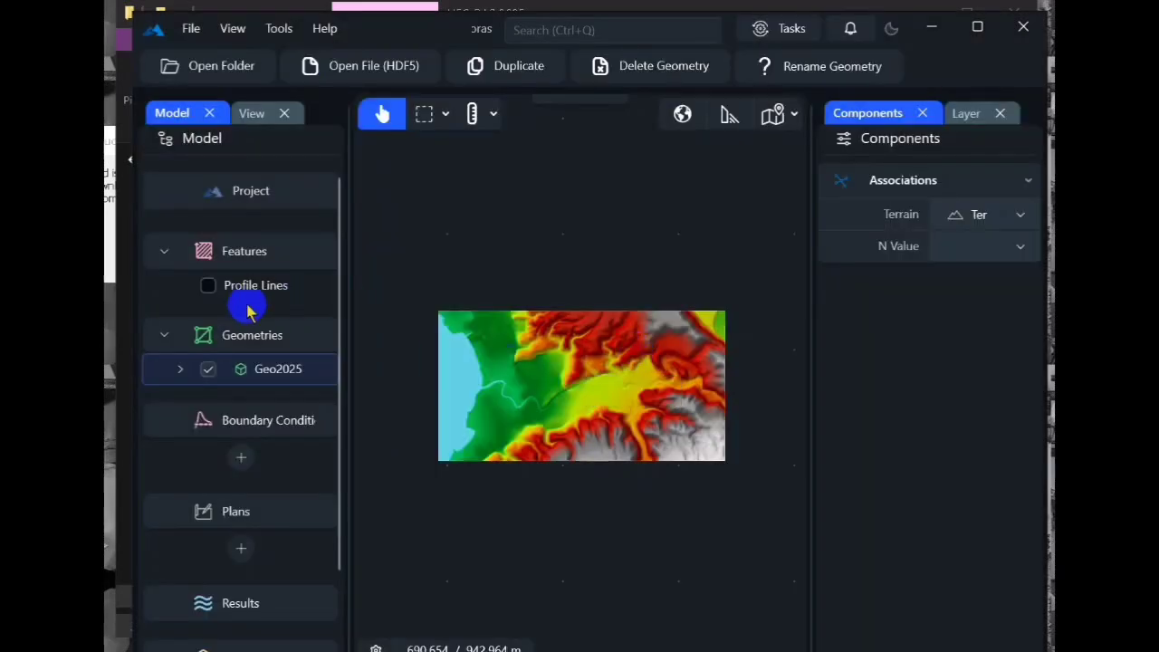
left_click(180, 368)
Step: Draw a four-corner boundary around the western coastal area, closing it into a triangular-cell region
left_click(280, 404)
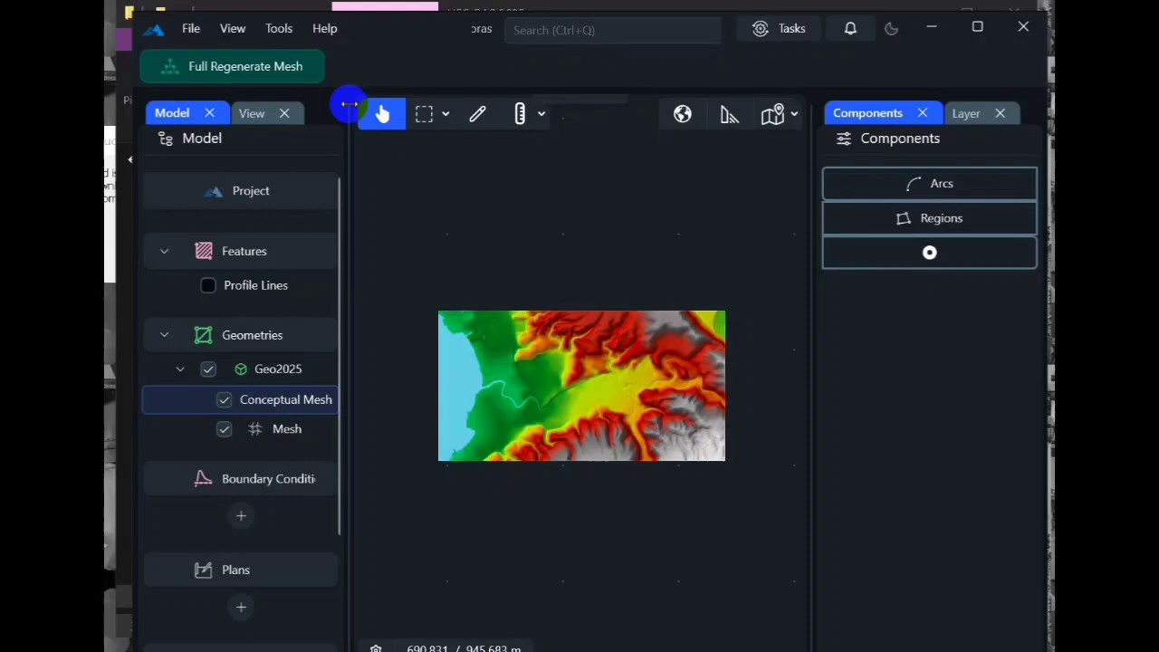
left_click(475, 116)
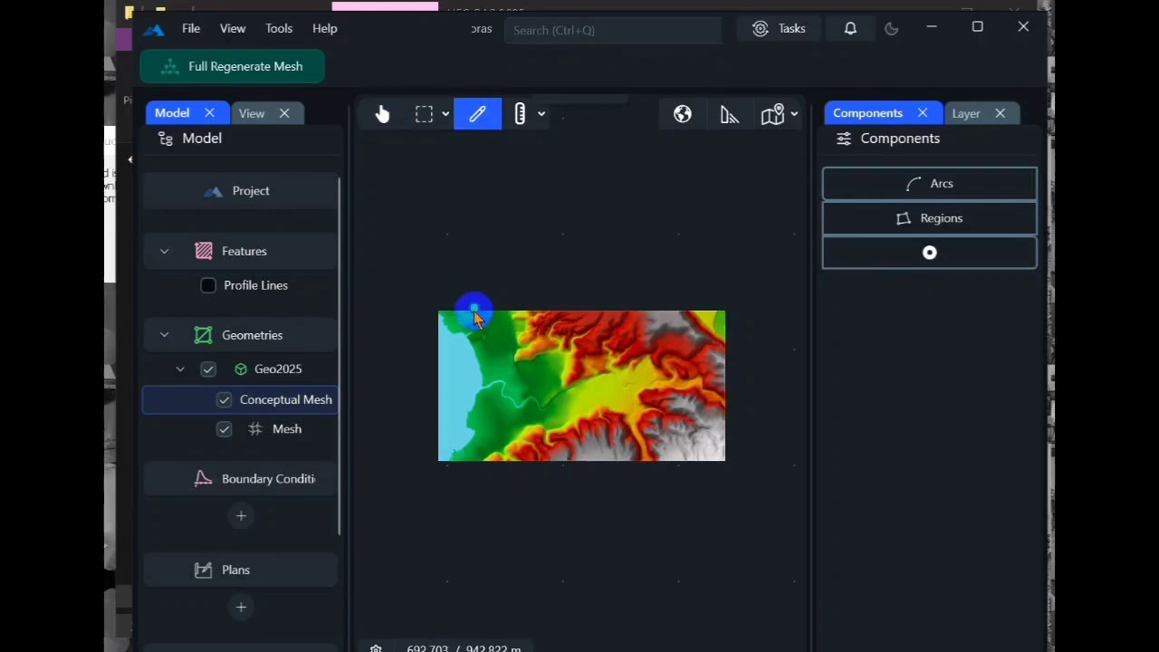
left_click(488, 365)
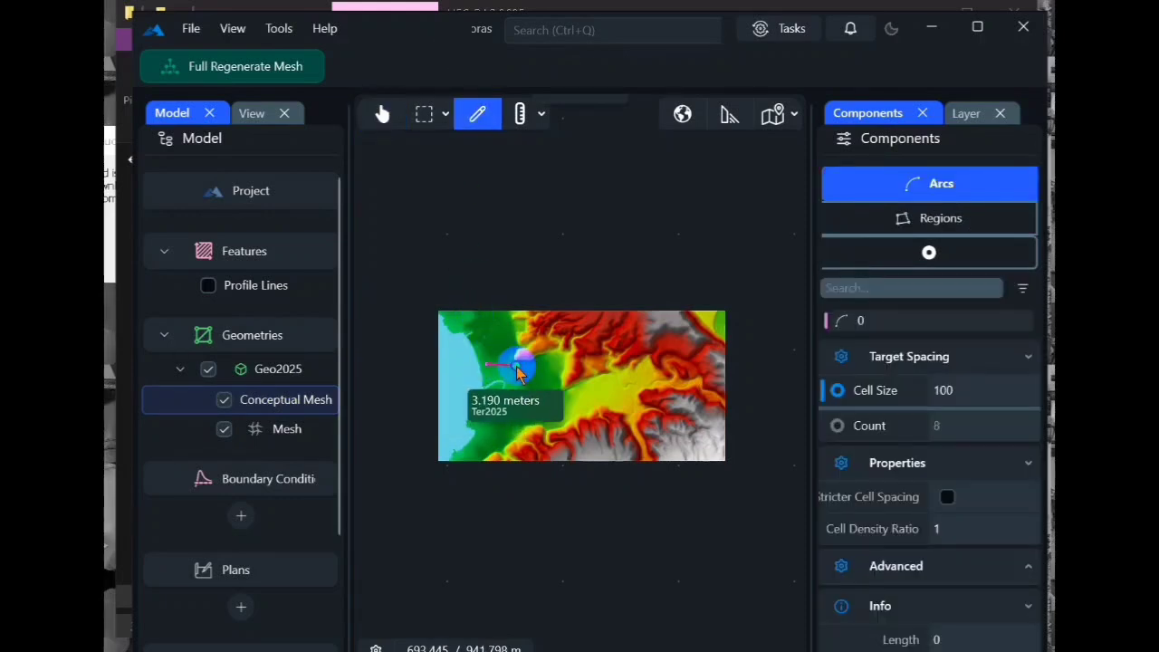
left_click(518, 370)
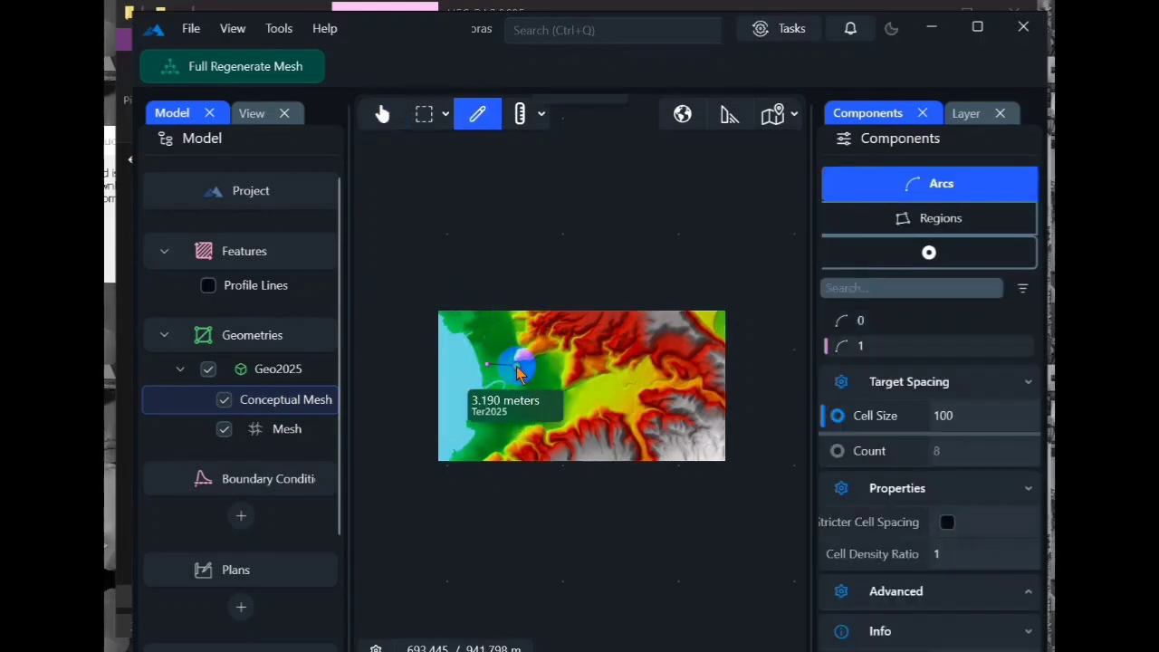
left_click(503, 424)
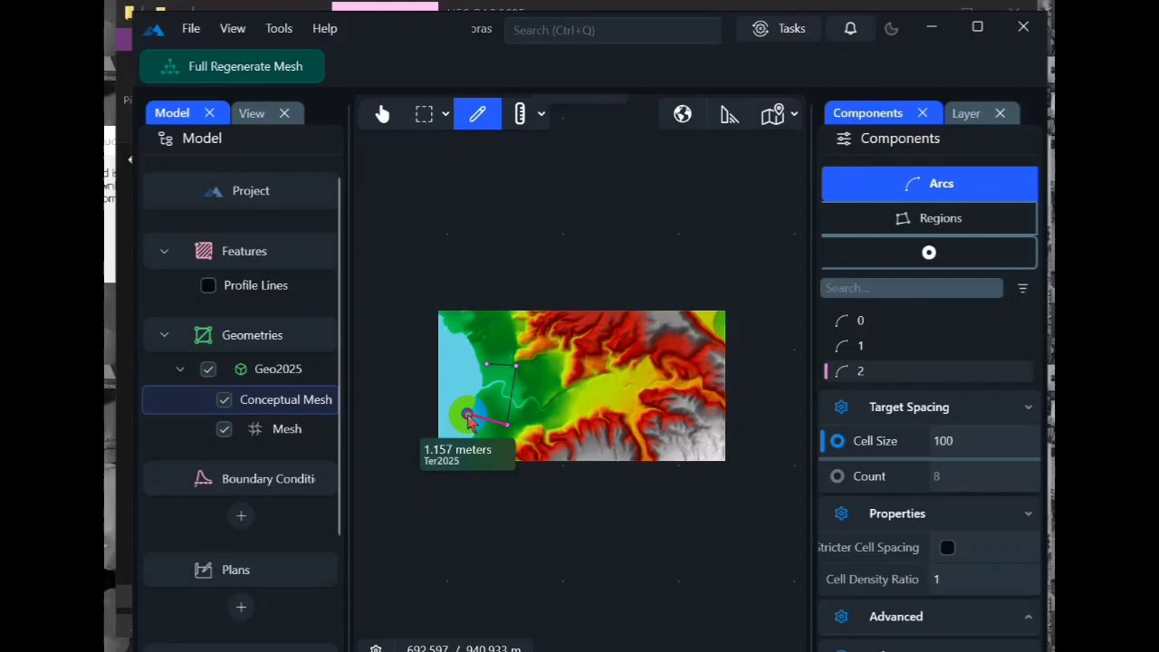
left_click(477, 402)
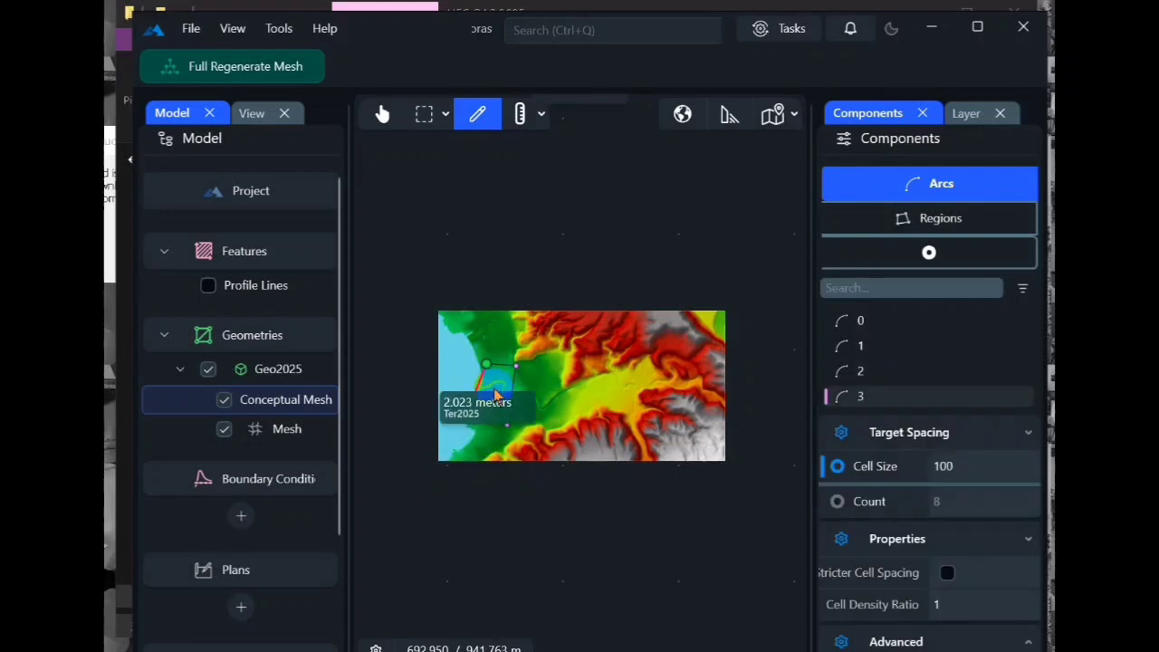
double_click(489, 399)
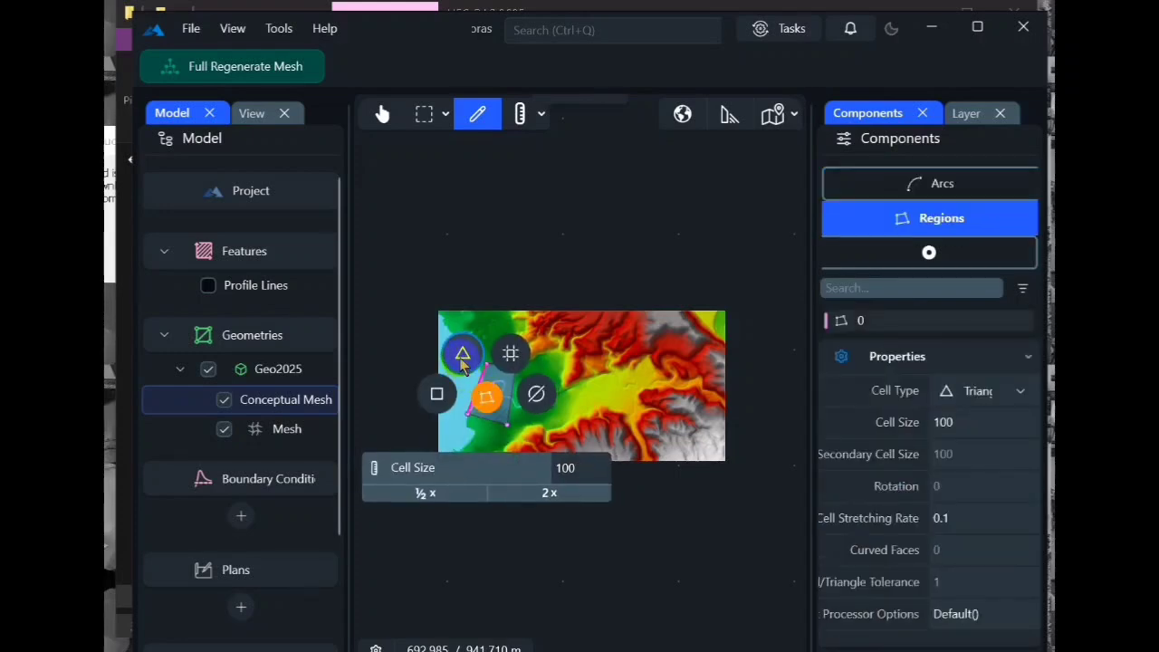
left_click(463, 358)
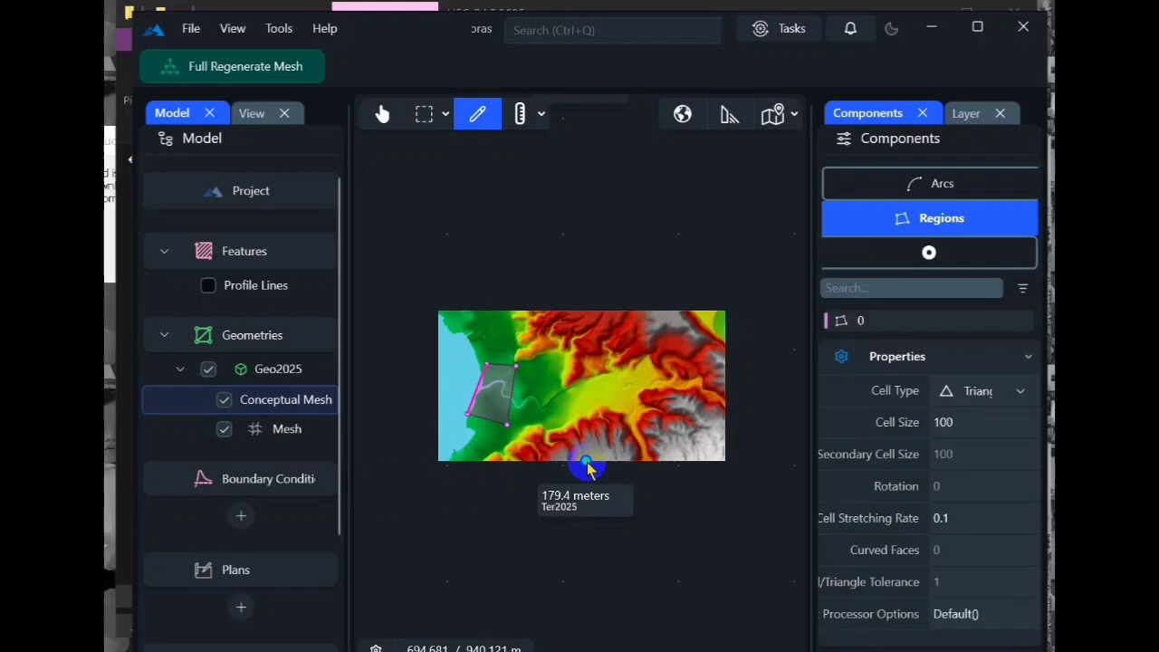
Step: Change the region's triangular cell size from 100 to 30 and fully regenerate the mesh
left_click(489, 398)
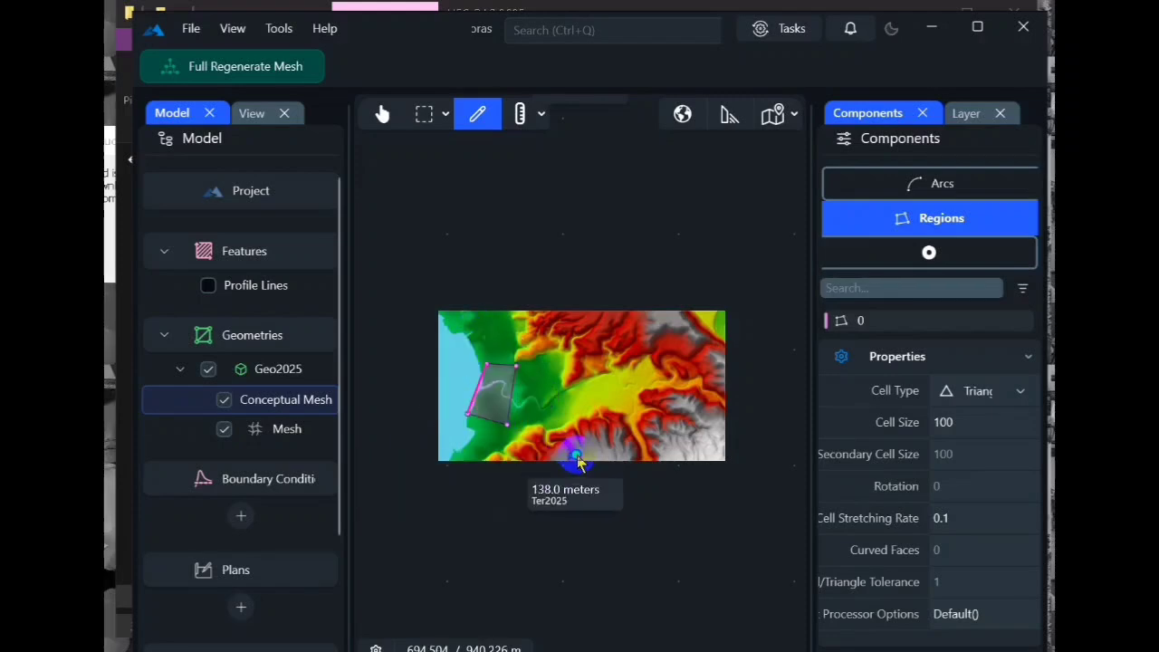
left_click(490, 401)
left_click(489, 398)
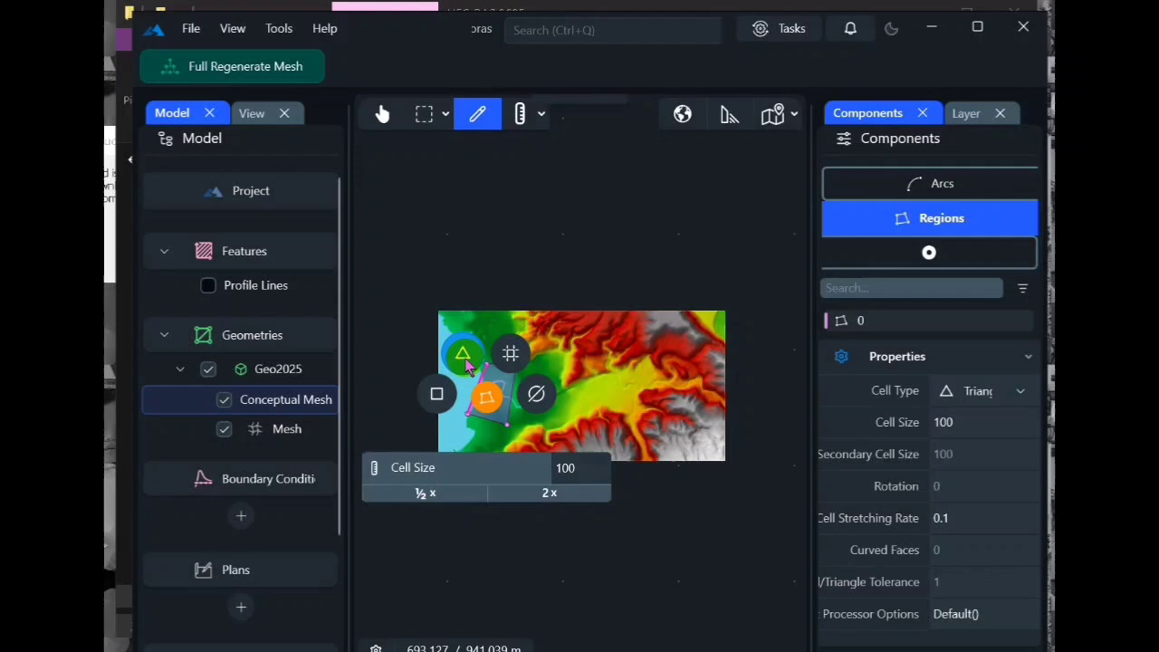
left_click(490, 399)
left_click(493, 396)
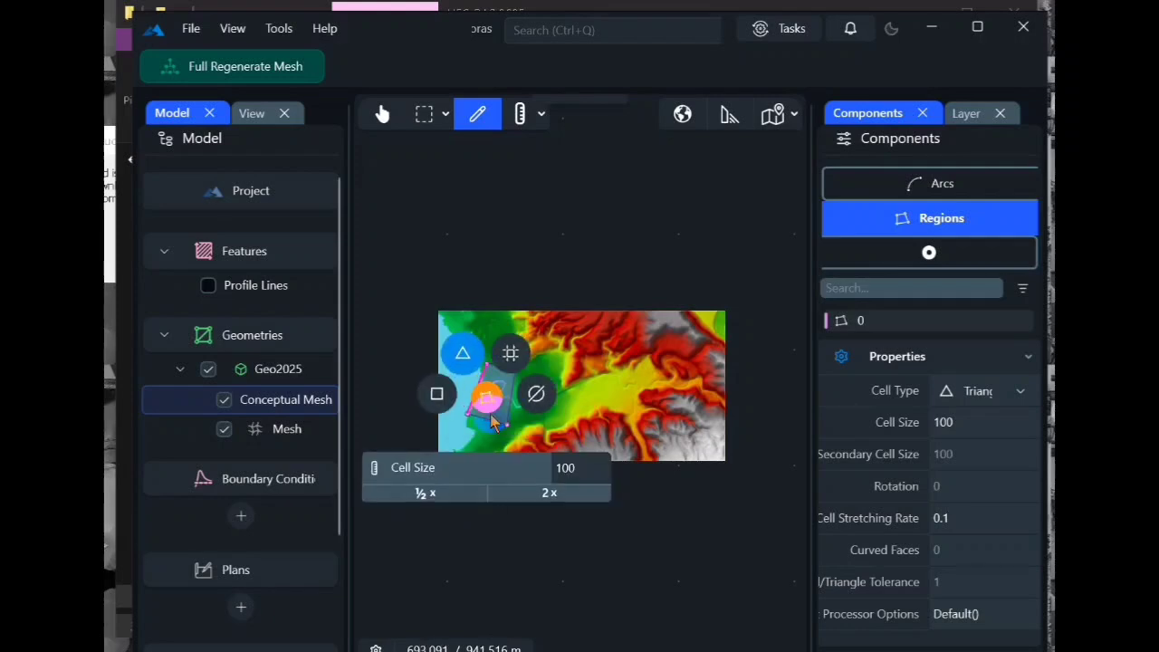
left_click_drag(598, 467, 496, 479)
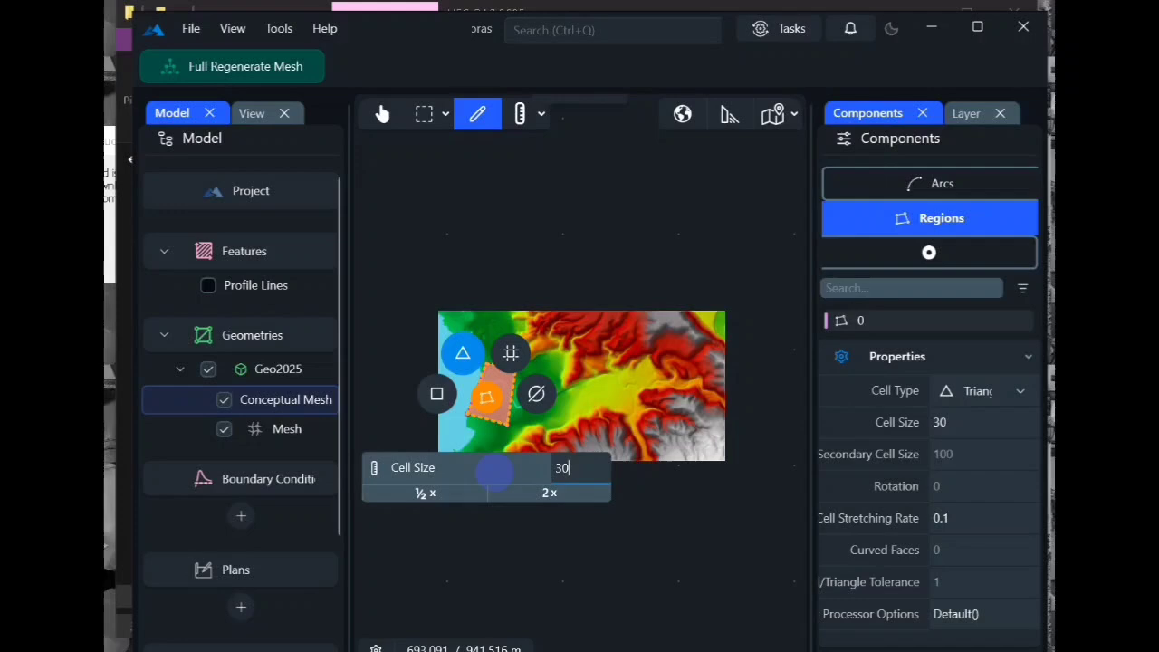
left_click(425, 245)
left_click(256, 72)
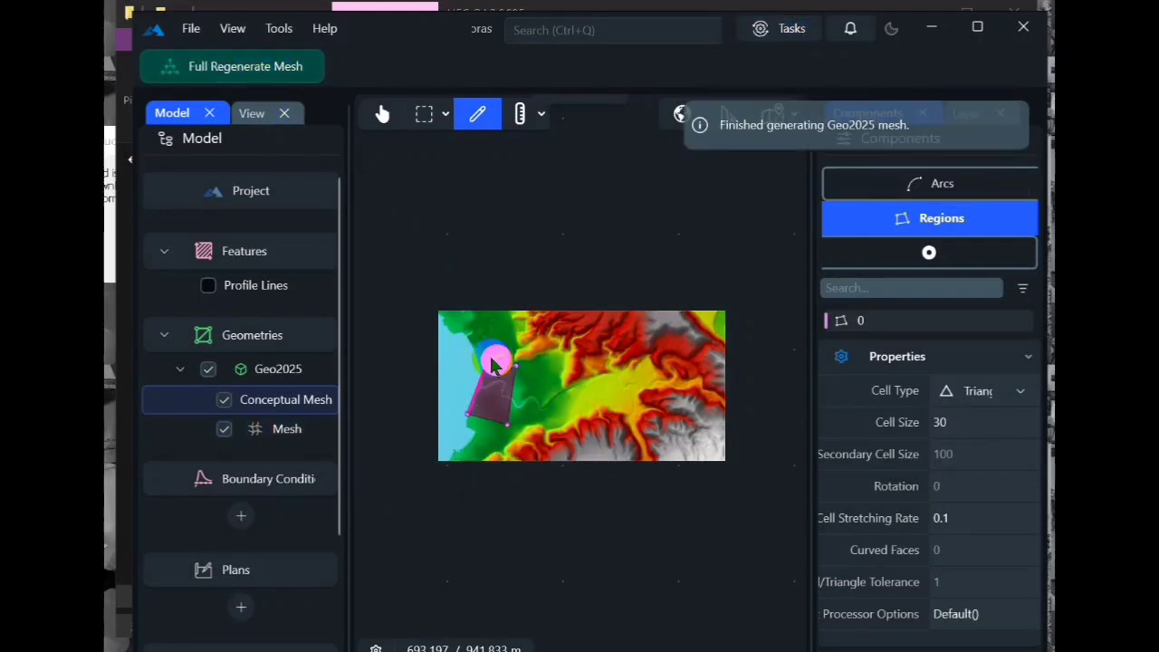
left_click(518, 403)
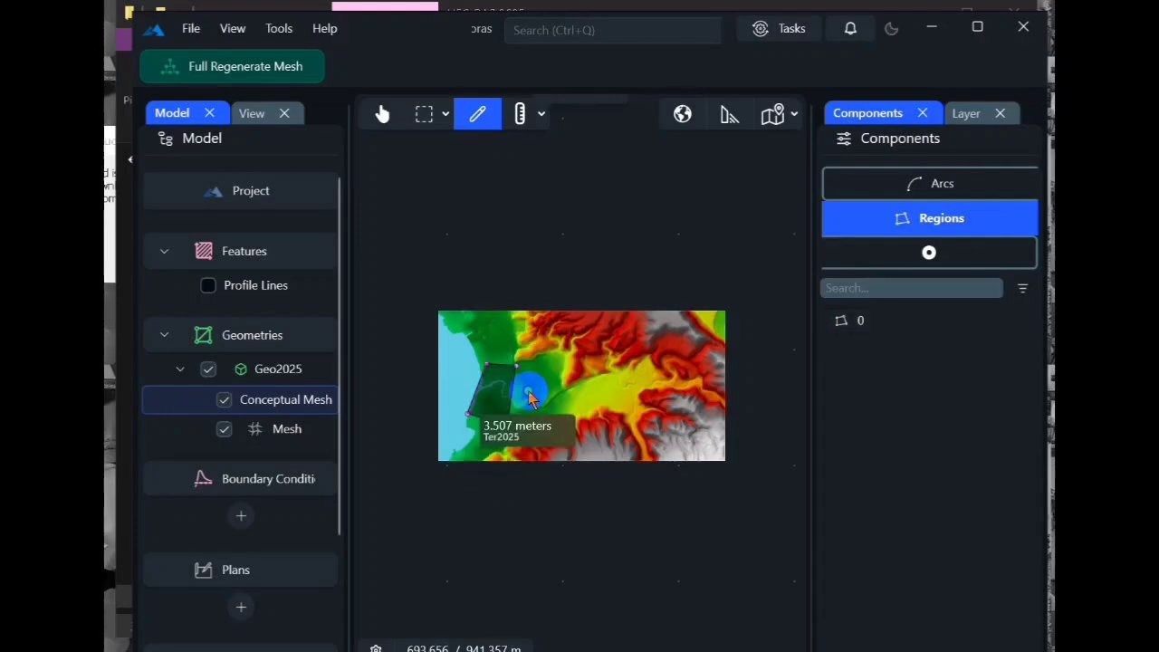
Step: Draw arcs across the region's western edge to split off a smaller sub-region
left_click(519, 402)
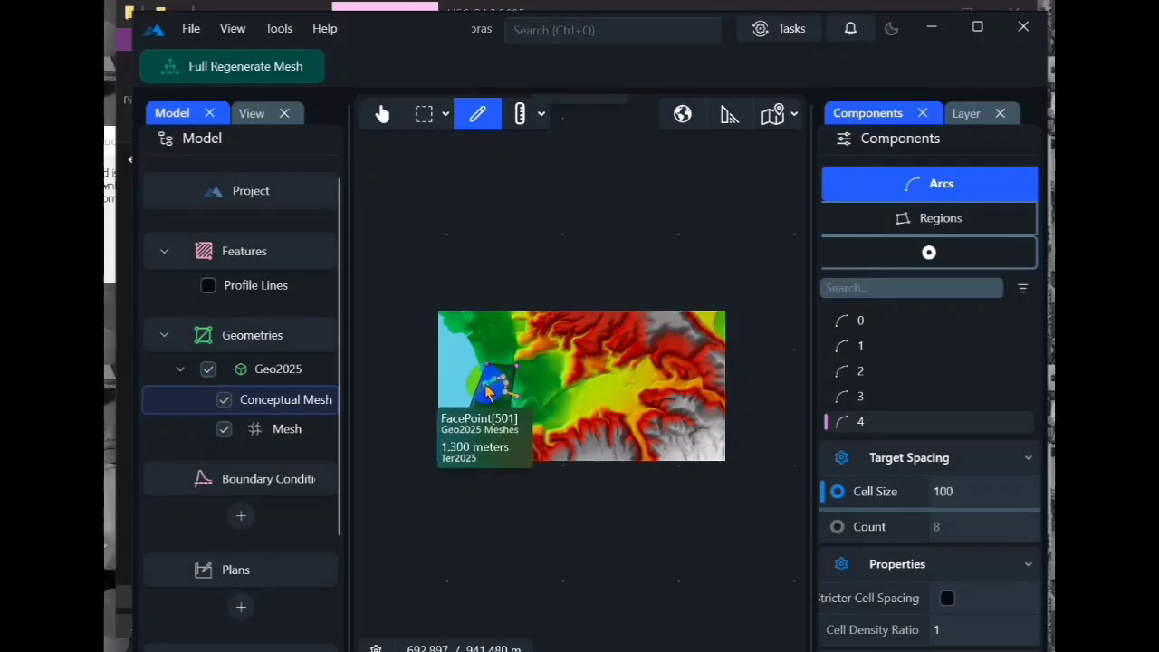
double_click(484, 384)
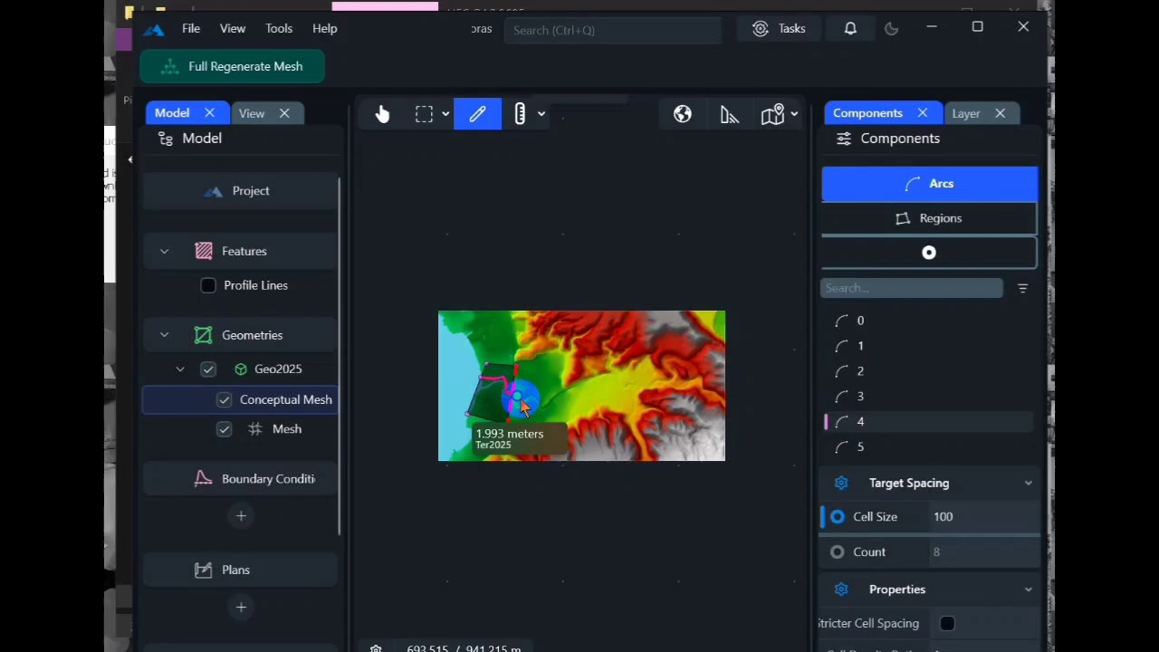
left_click(513, 395)
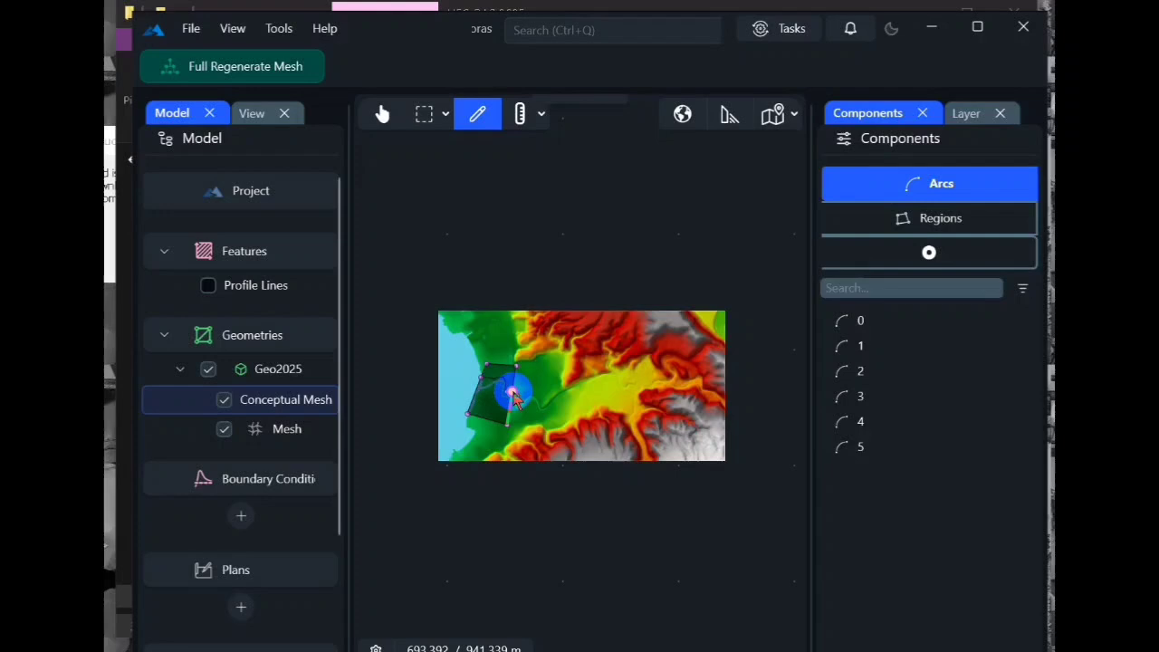
left_click(507, 402)
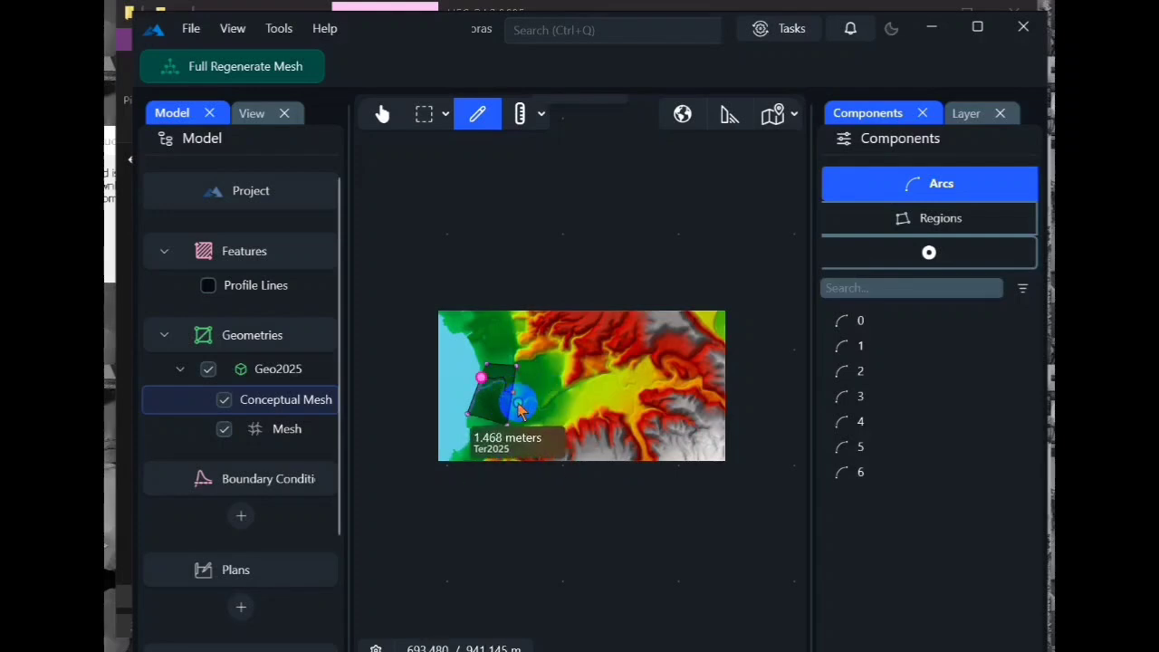
left_click(518, 410)
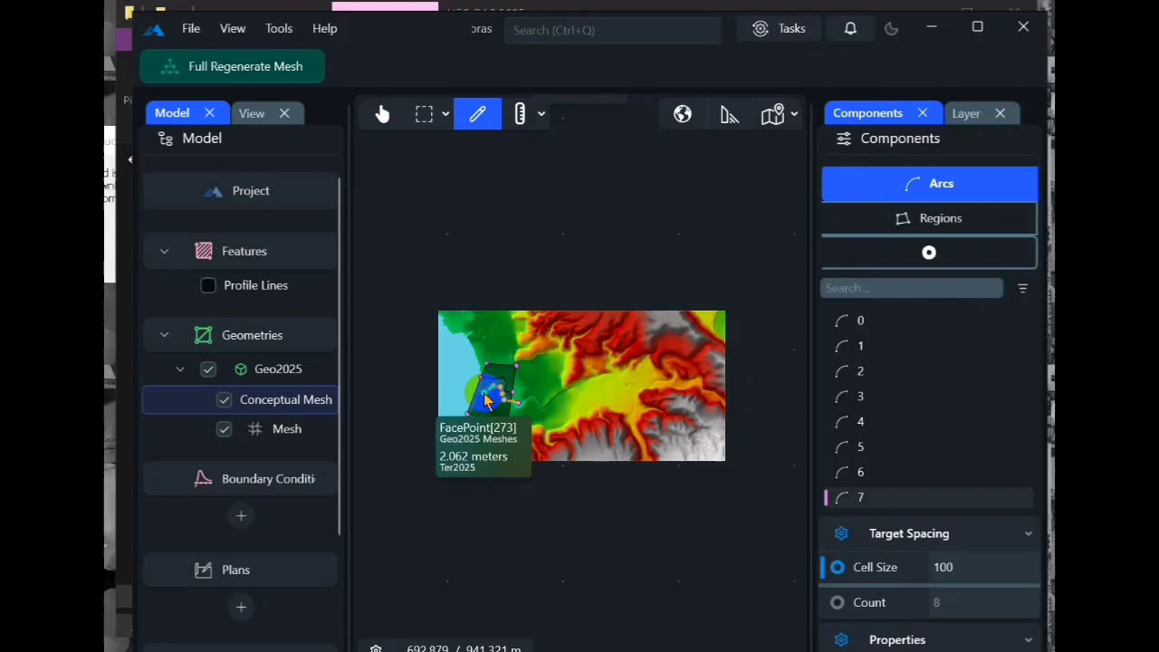
left_click(478, 401)
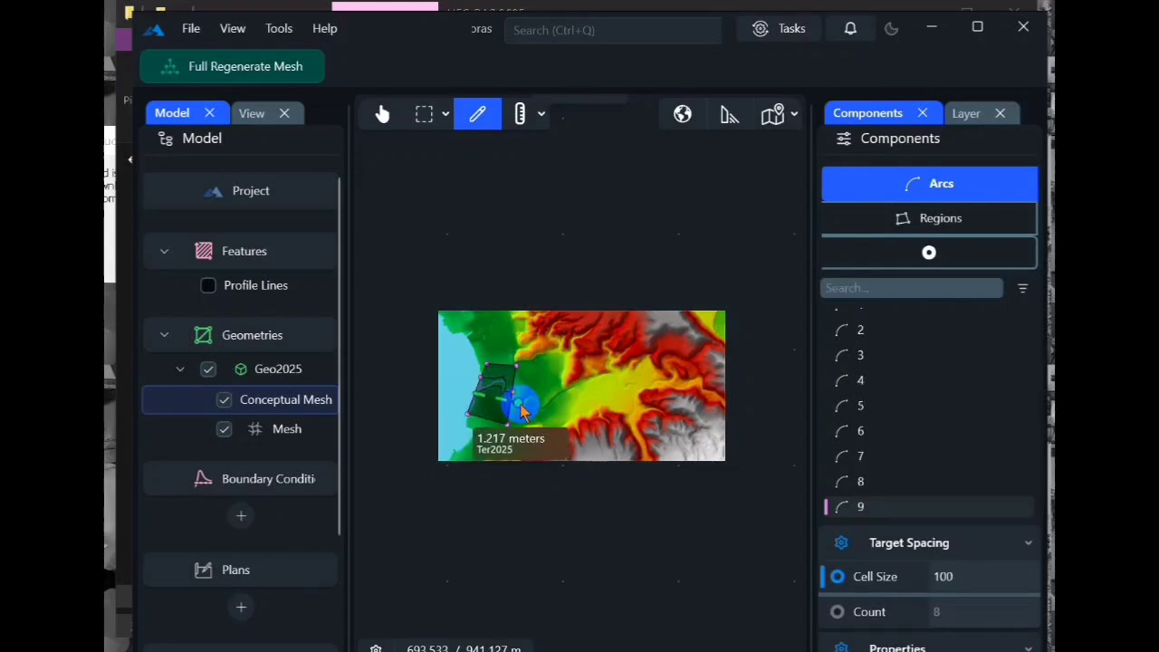
left_click(461, 403)
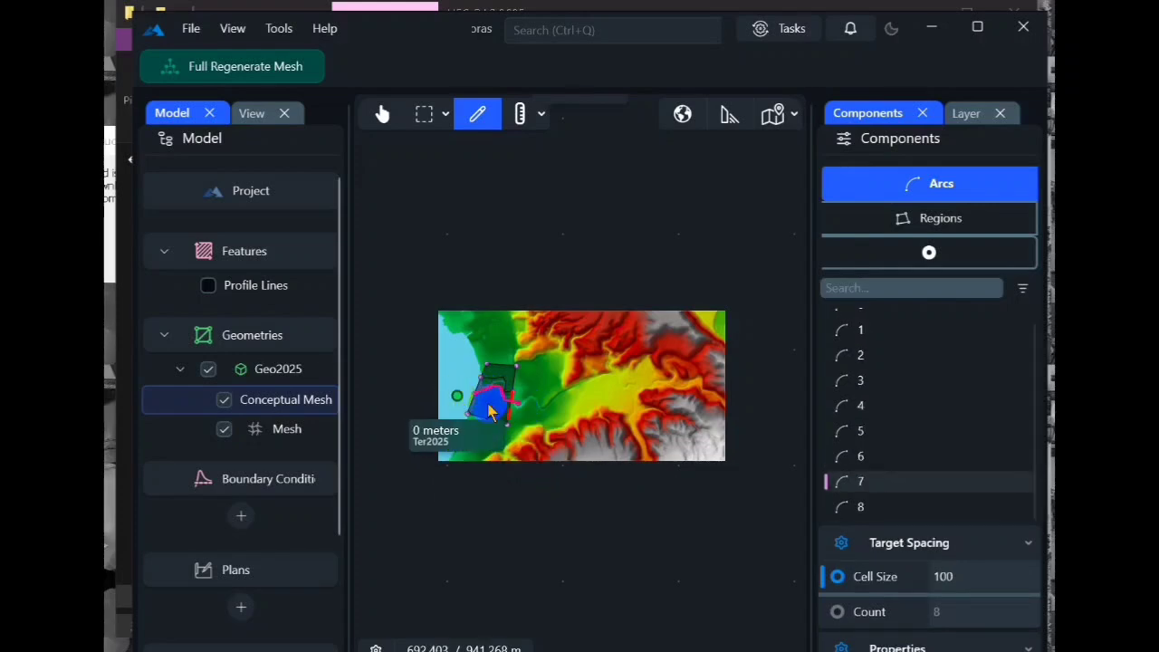
key("Escape")
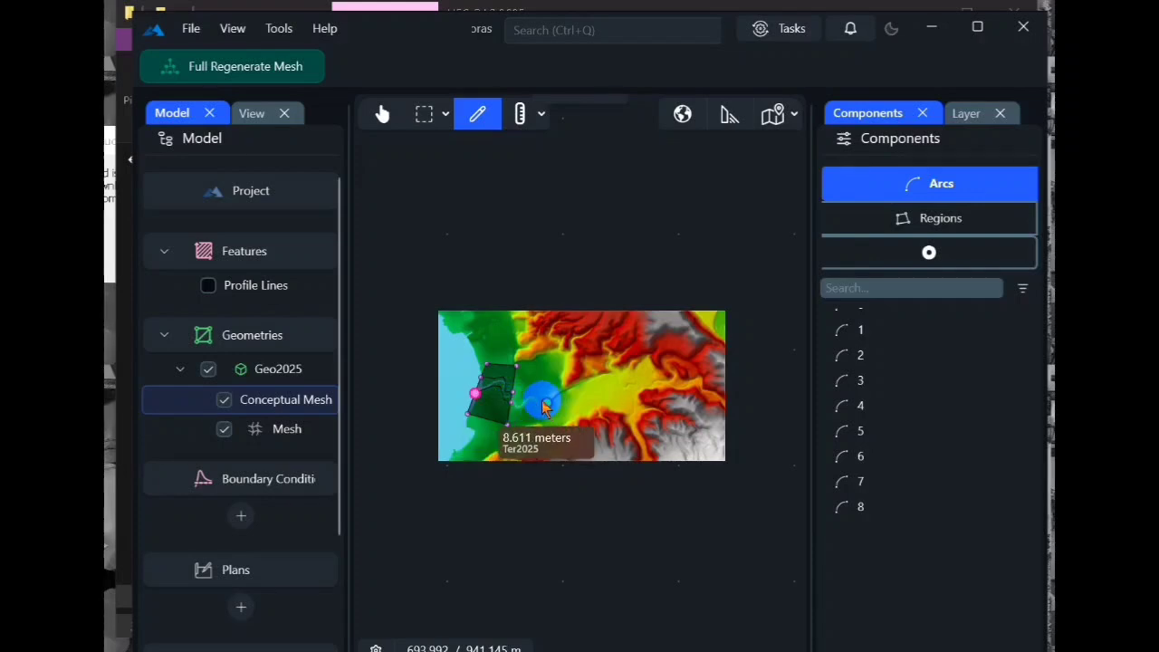
left_click(493, 378)
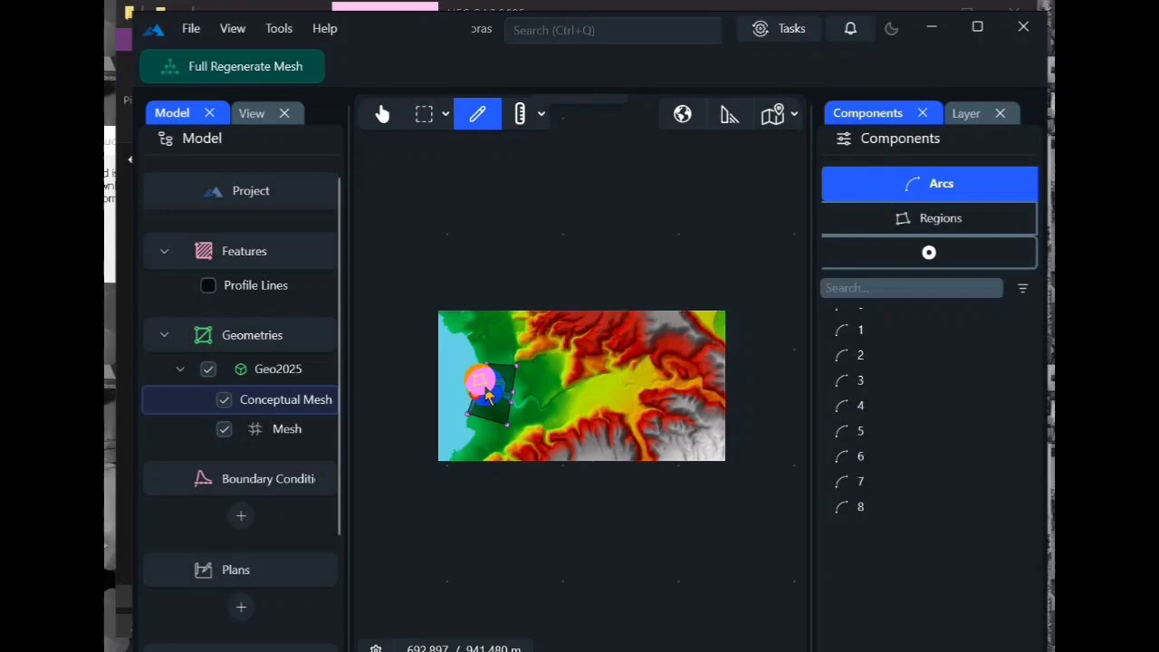
Step: Set sub-region 2 to quad cells with a width count of 3 and regenerate the mesh
right_click(485, 389)
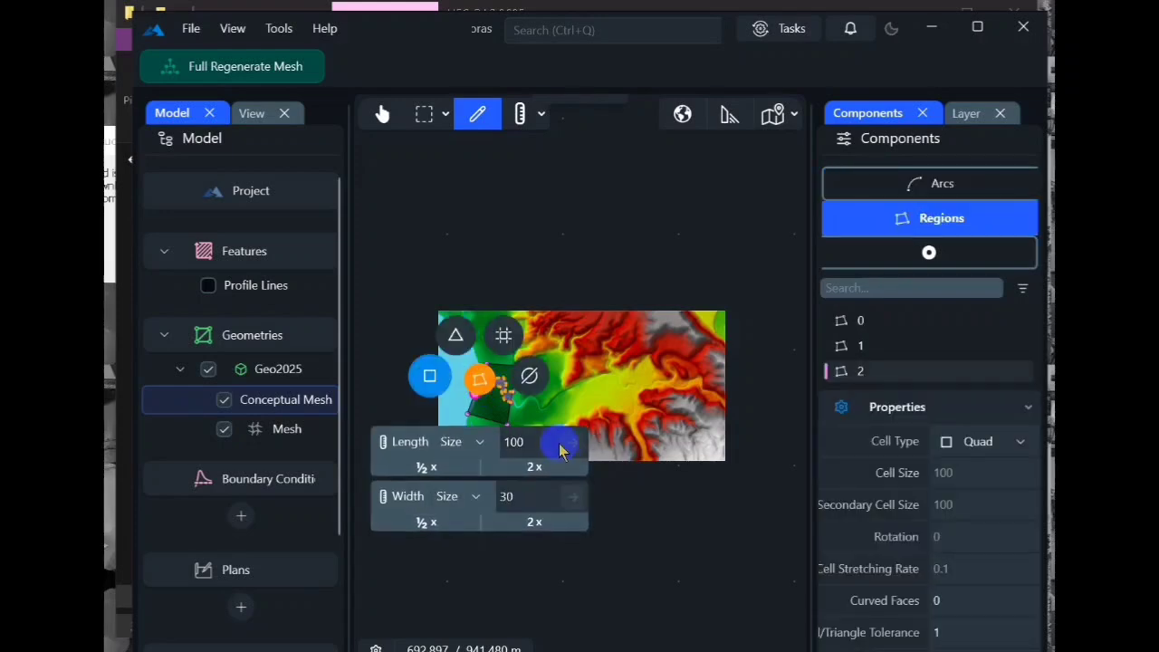
left_click(478, 496)
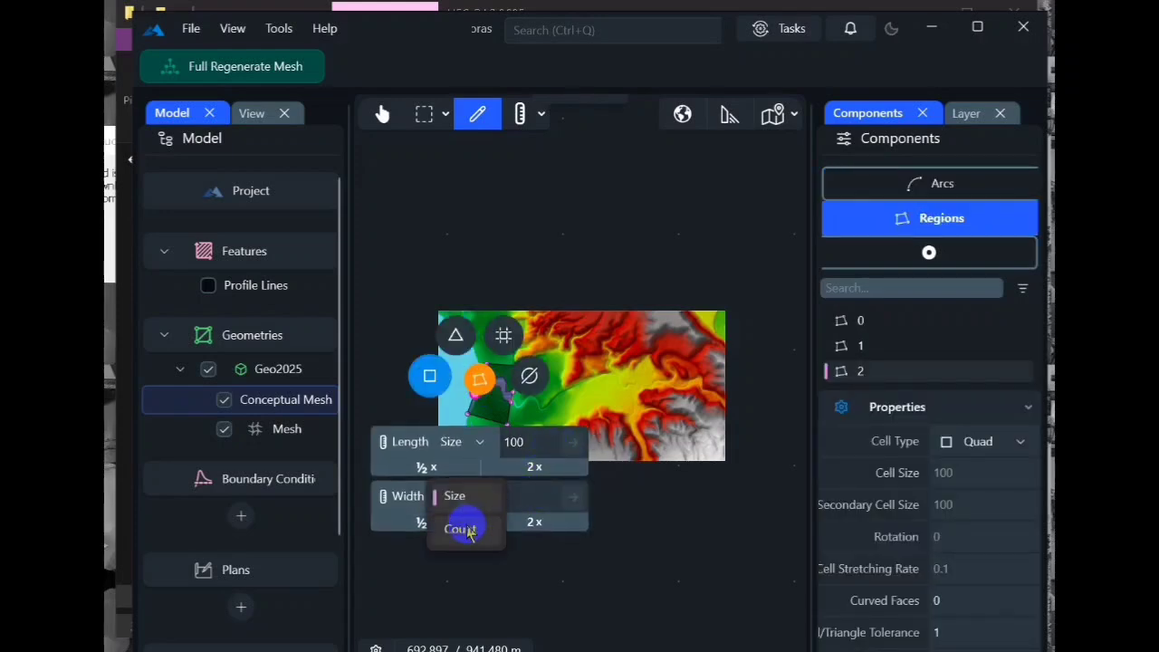
left_click(466, 530)
double_click(531, 496)
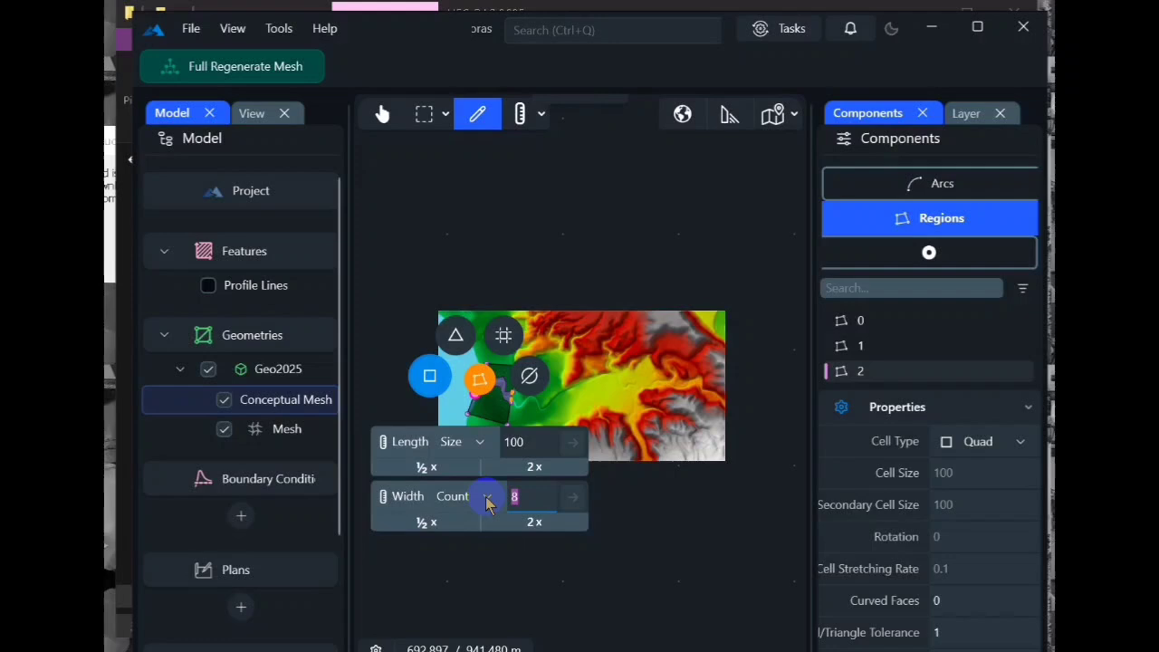
type("3")
left_click(573, 496)
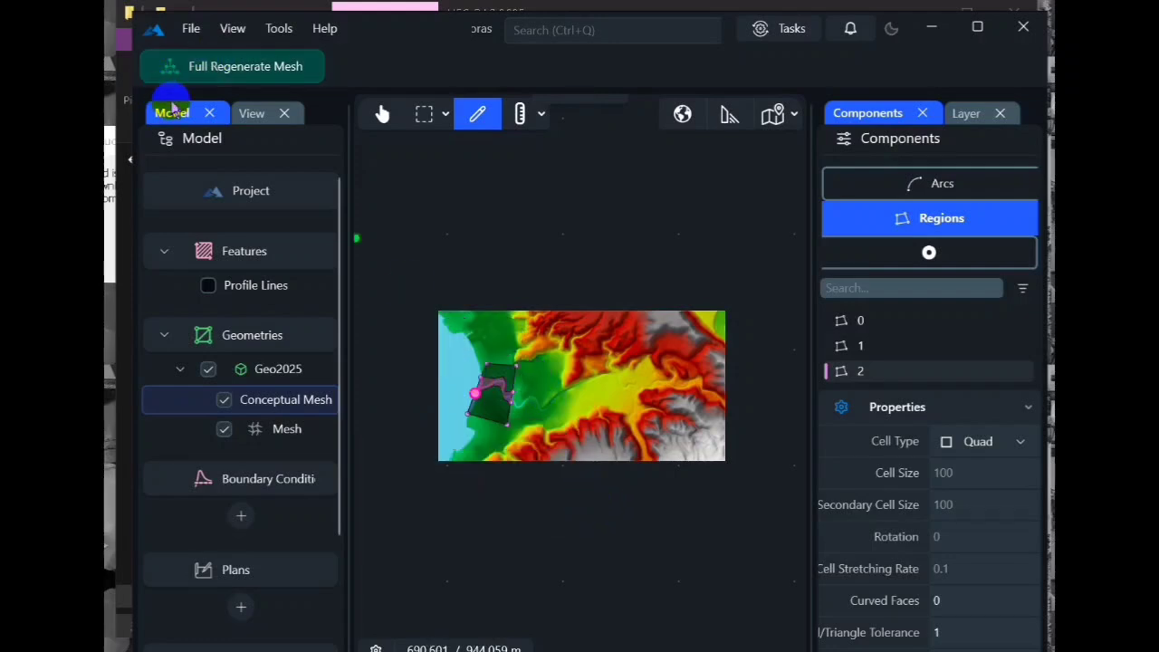
left_click(212, 78)
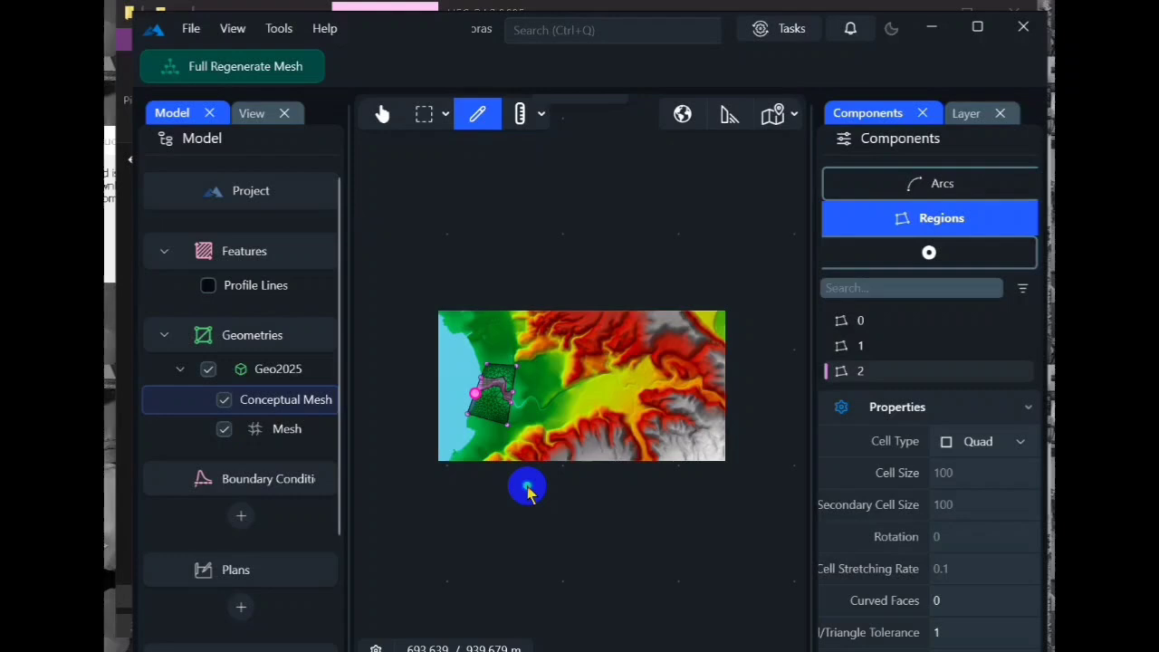
left_click(283, 432)
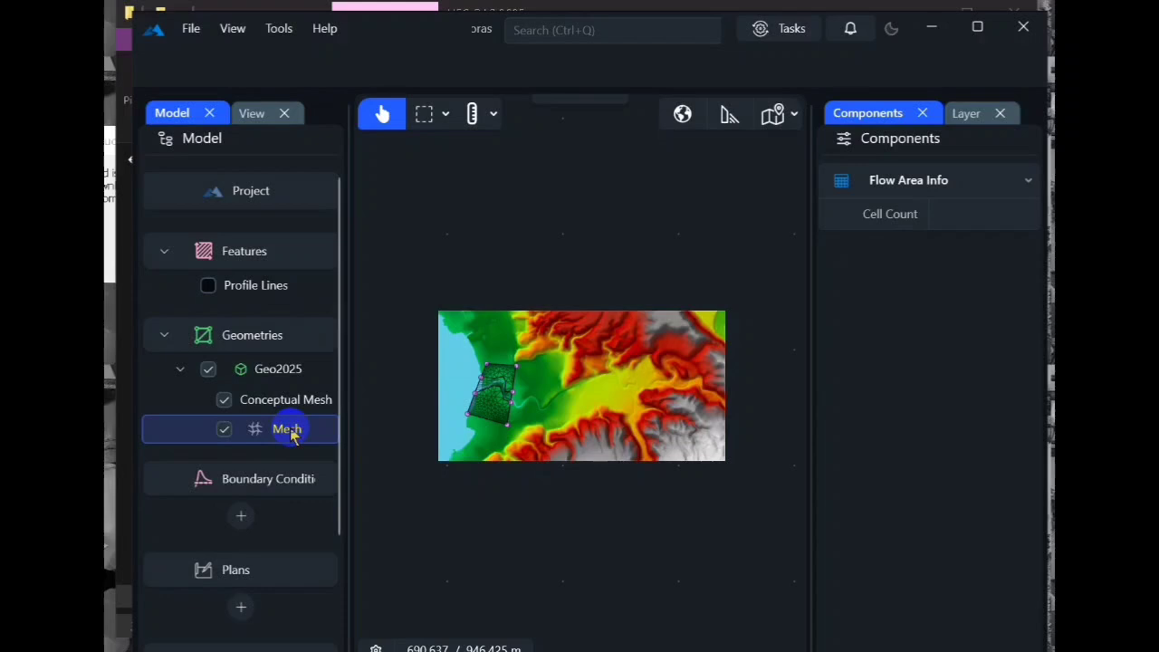
Step: Export the Geo2025 mesh as Geo2025 (Exported Mesh).hdf and return to the HEC-RAS 2025 folder window
right_click(290, 434)
mouse_move(412, 533)
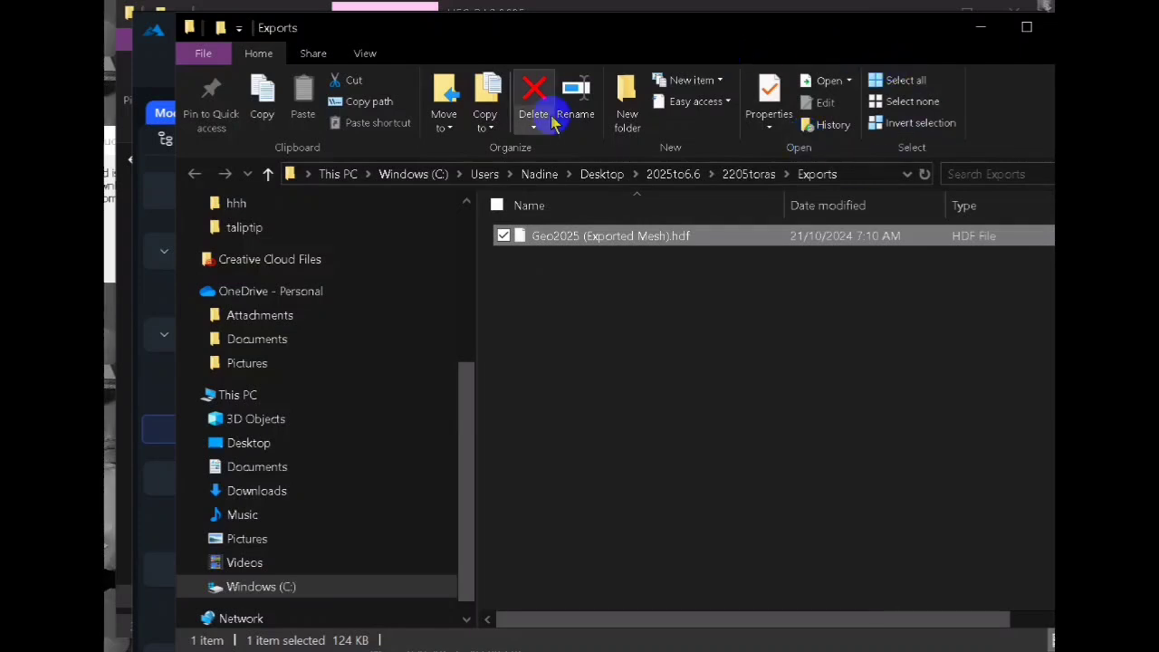
left_click_drag(604, 44, 445, 56)
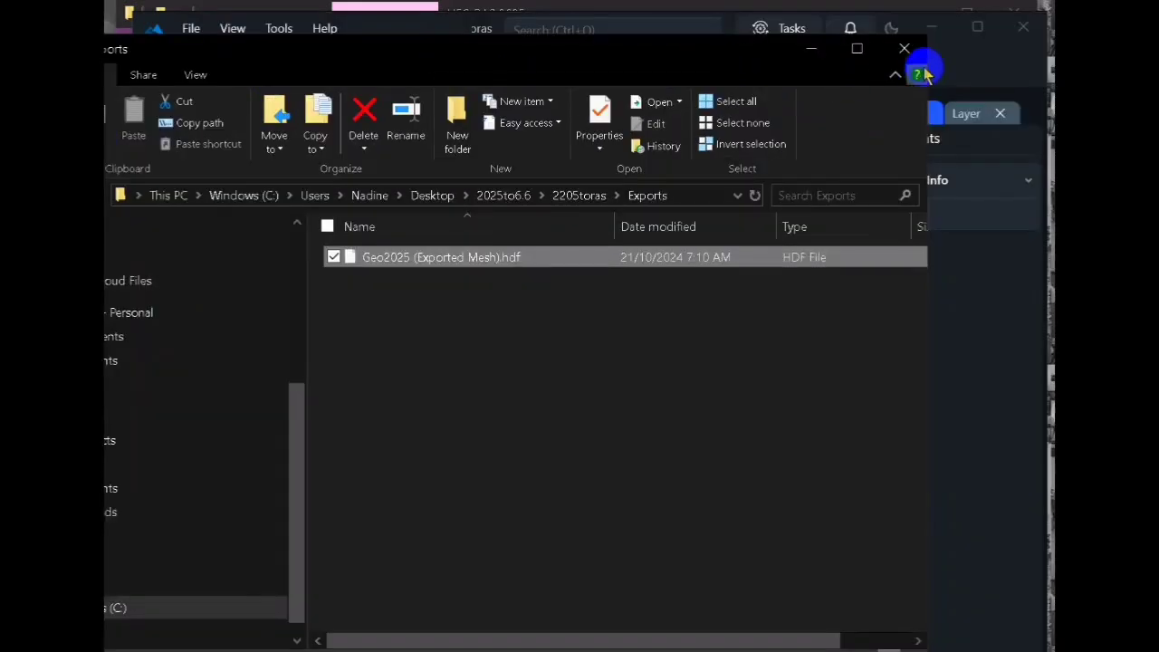
left_click(902, 46)
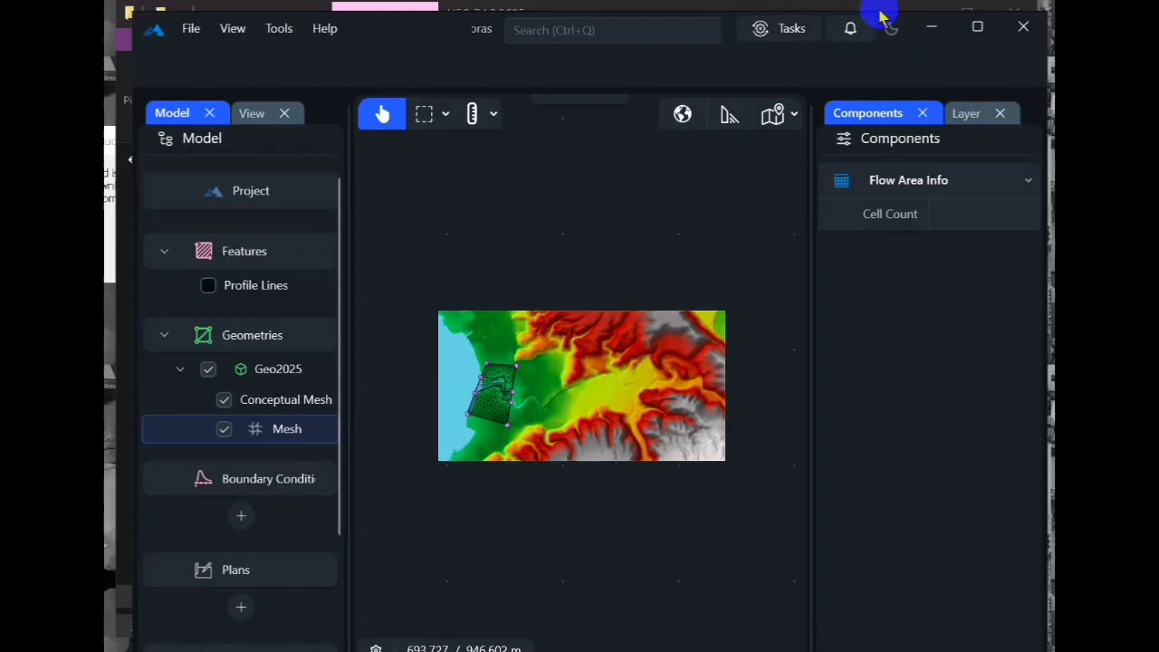
left_click(307, 5)
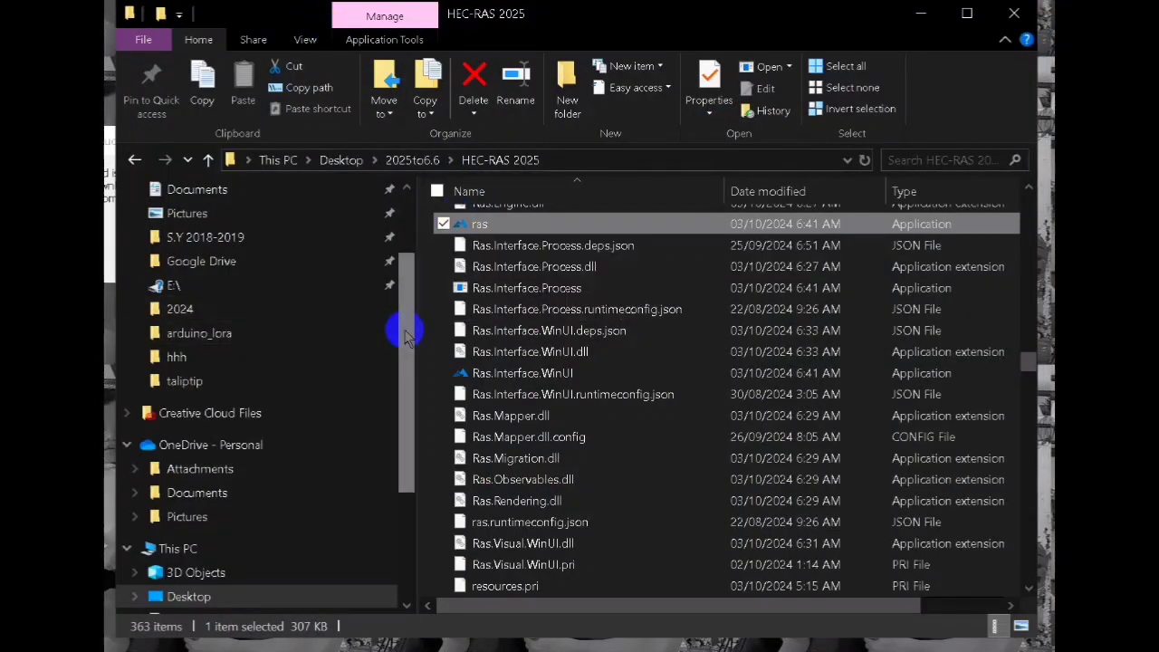
Step: Start HEC-RAS 6.6 from its shortcut in Desktop\2025to6.6, answering the another-instance prompt
left_click_drag(401, 323, 389, 186)
left_click(405, 165)
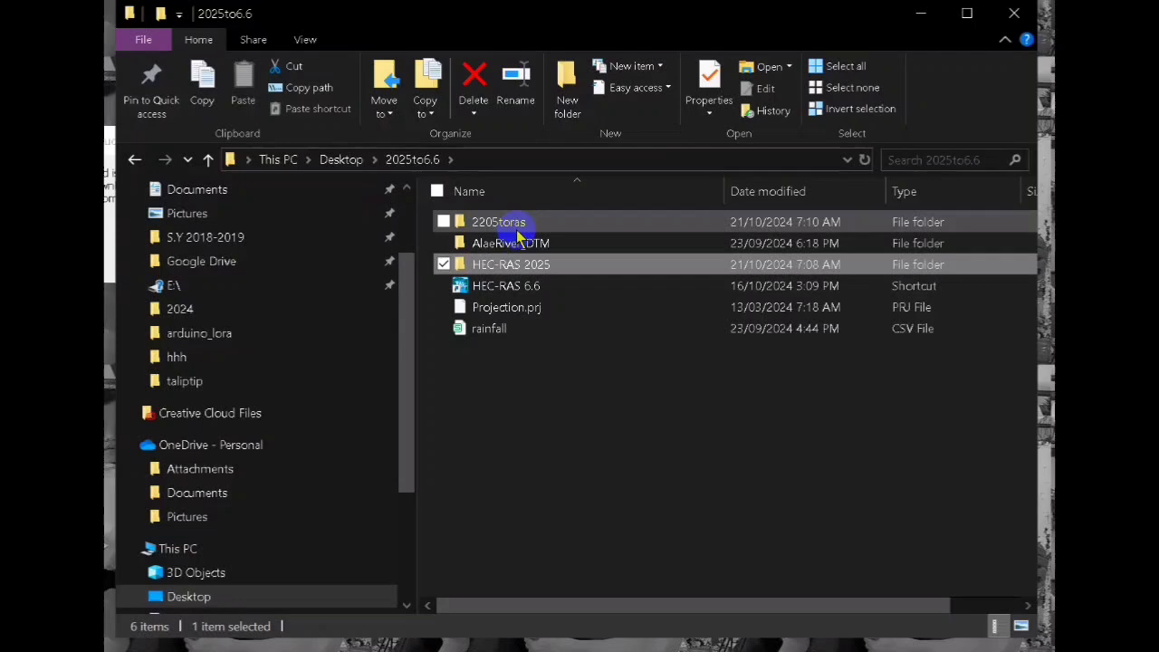
double_click(519, 290)
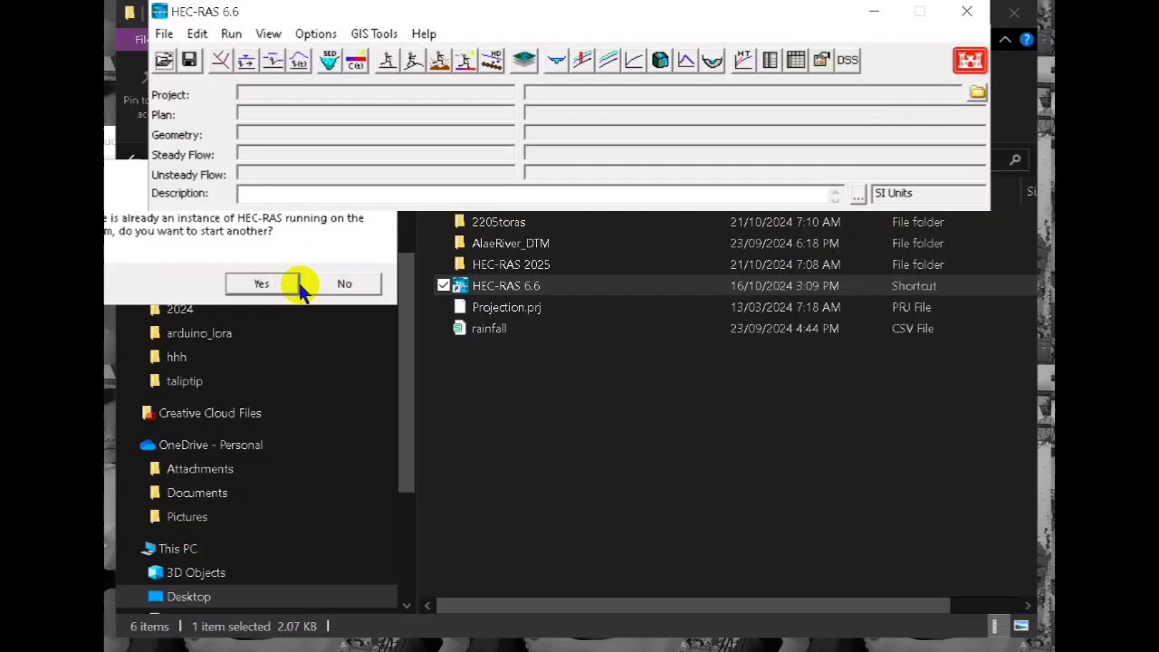
left_click(333, 283)
Step: Start a new project in the Desktop's 2025to6.6 folder, titled 2025toras
left_click(164, 34)
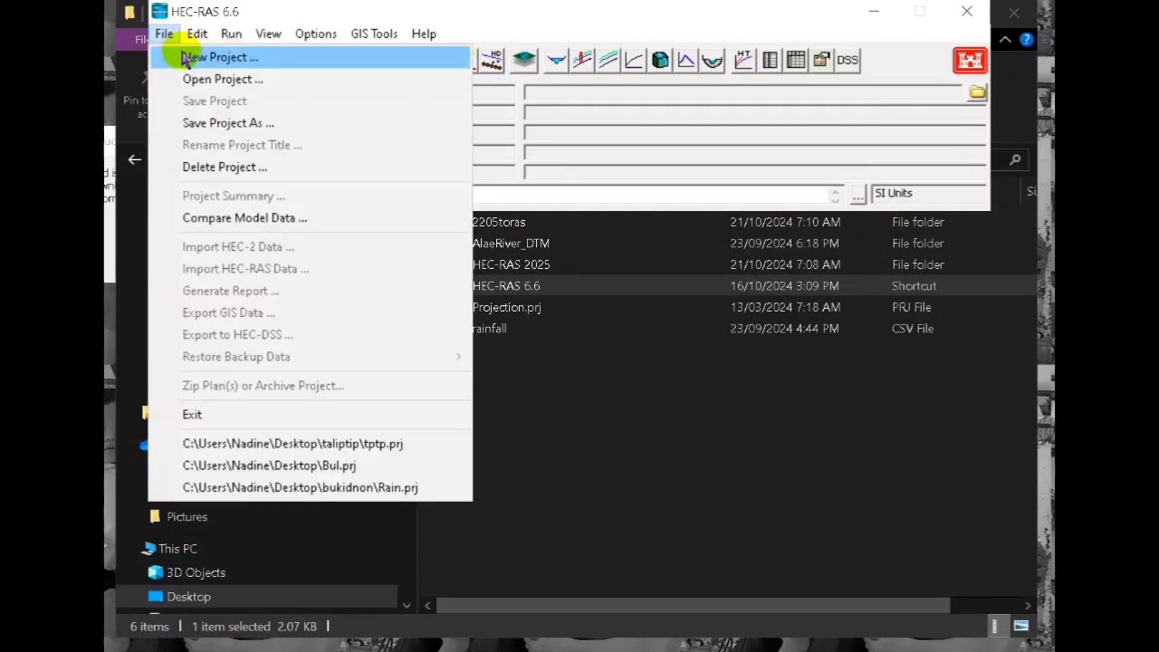
left_click(187, 54)
double_click(681, 117)
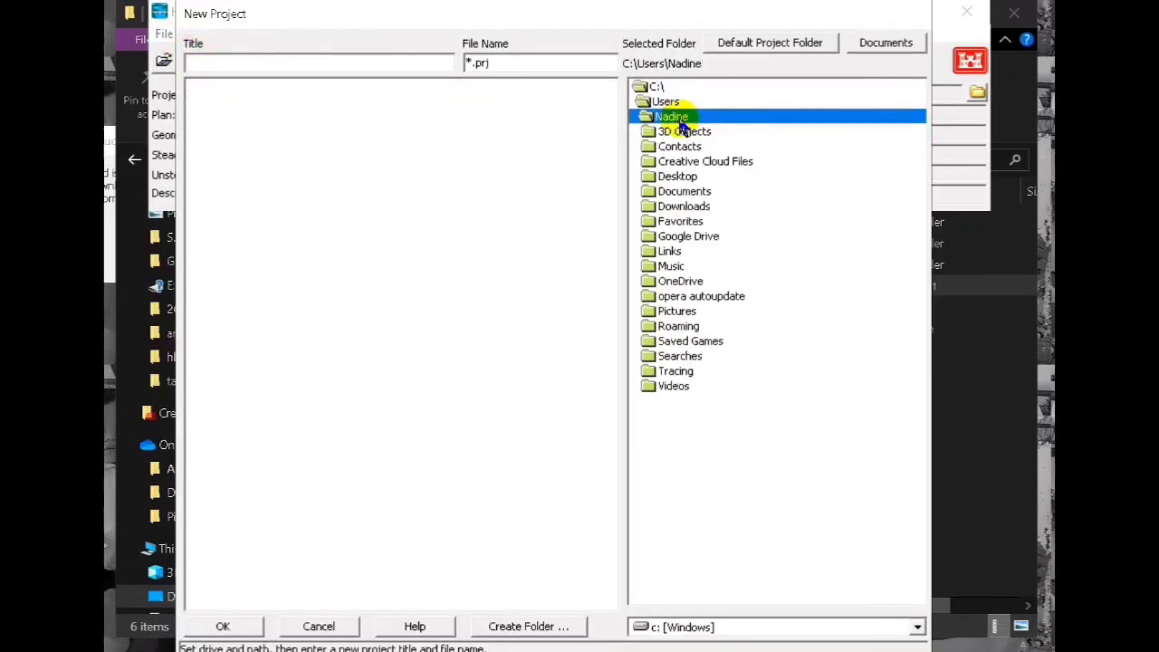
double_click(677, 175)
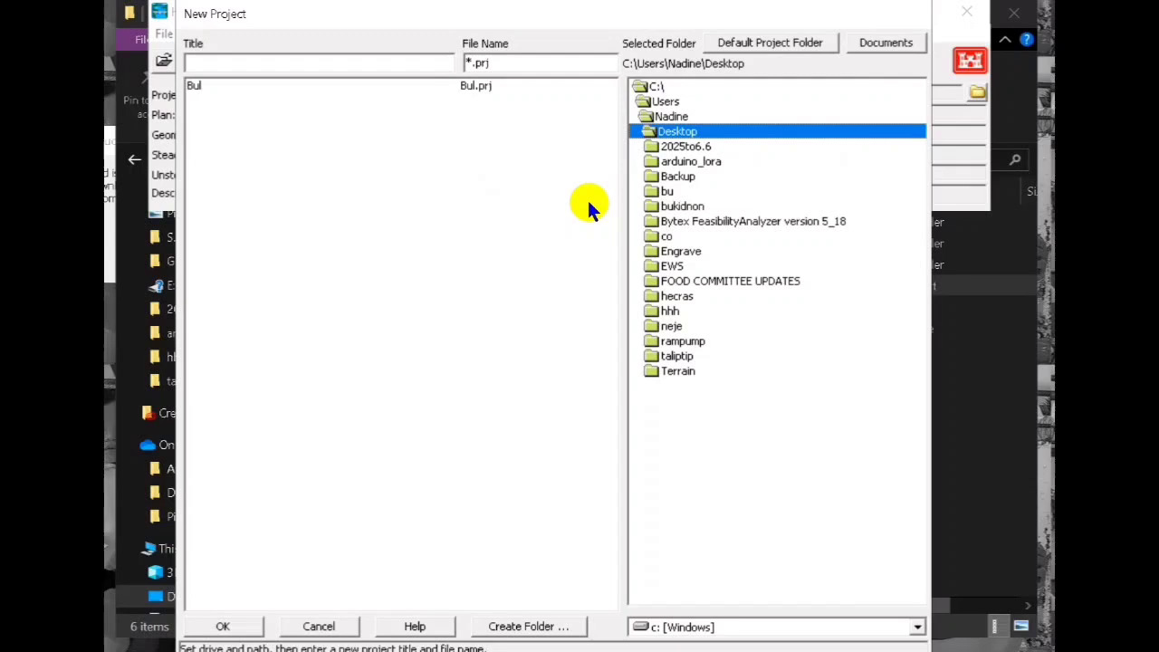
double_click(679, 147)
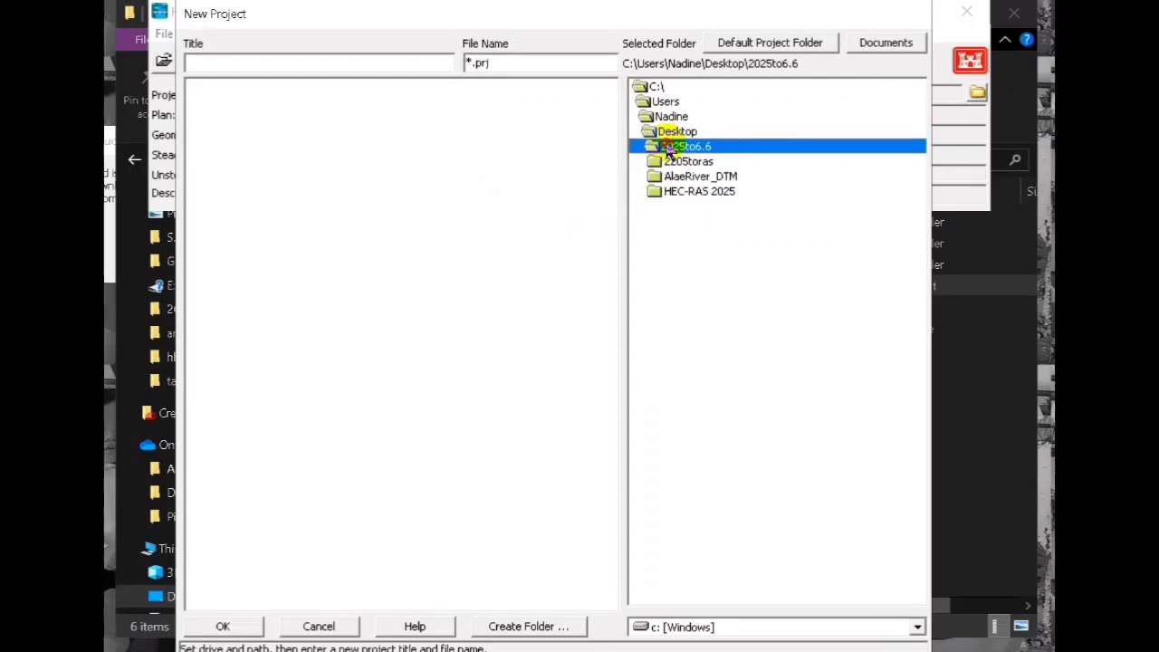
left_click(220, 66)
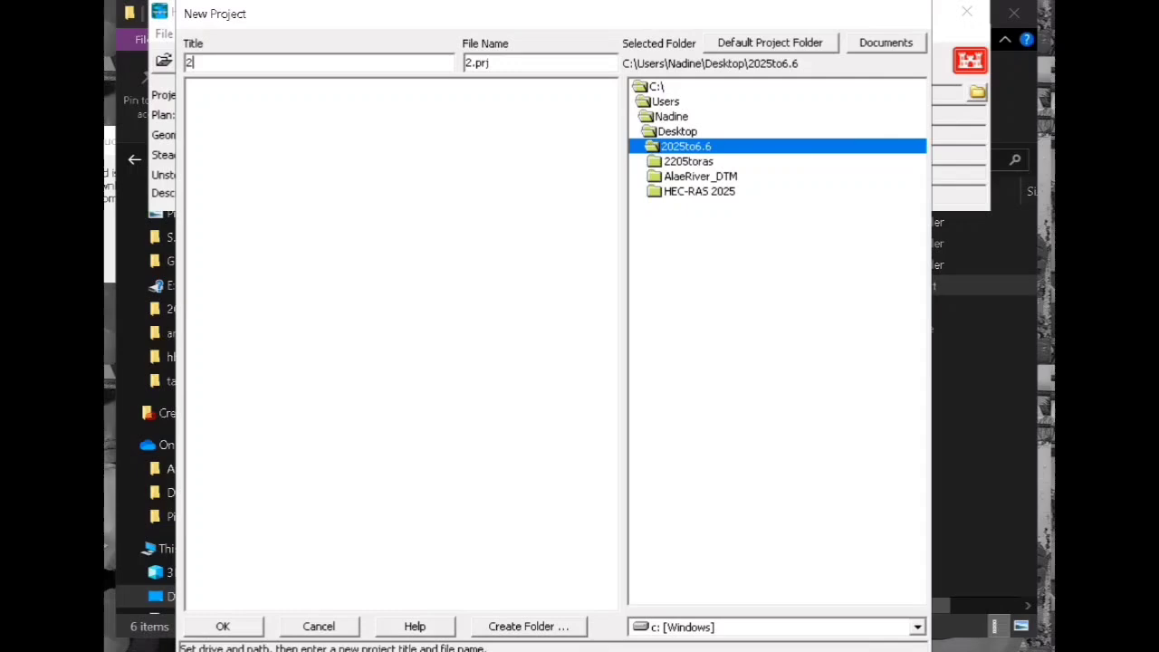
type("2025t")
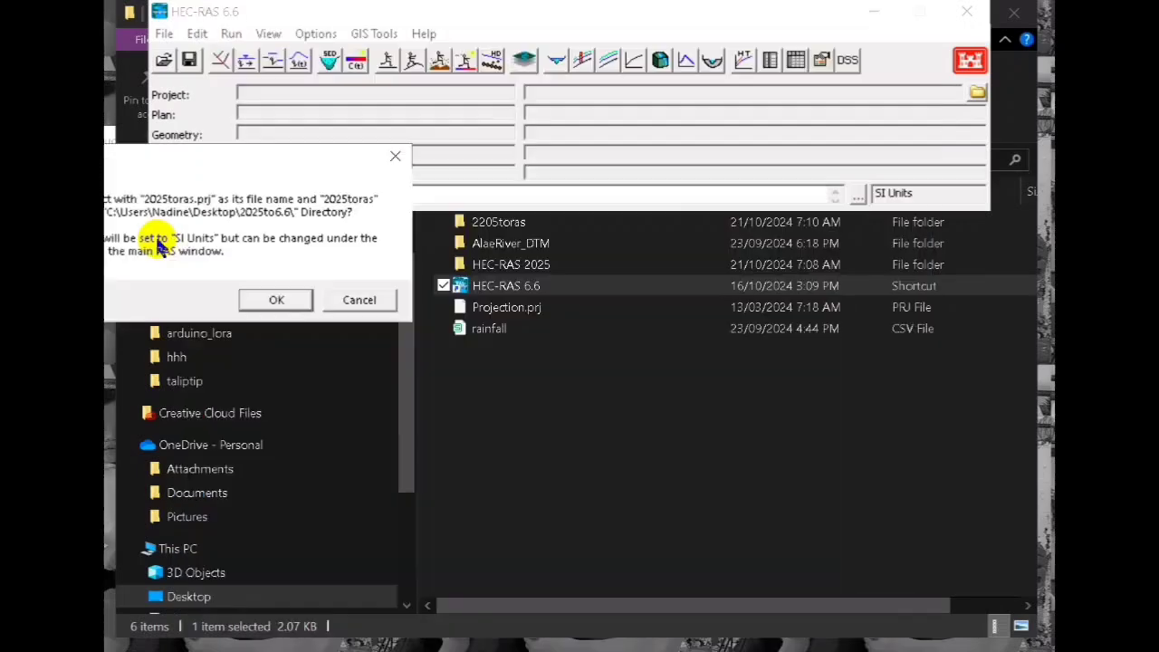
key("Return")
Step: Accept the 2025toras project with the Projection.prj coordinate system, then create a New Geometry and start editing it
left_click(294, 88)
left_click(715, 577)
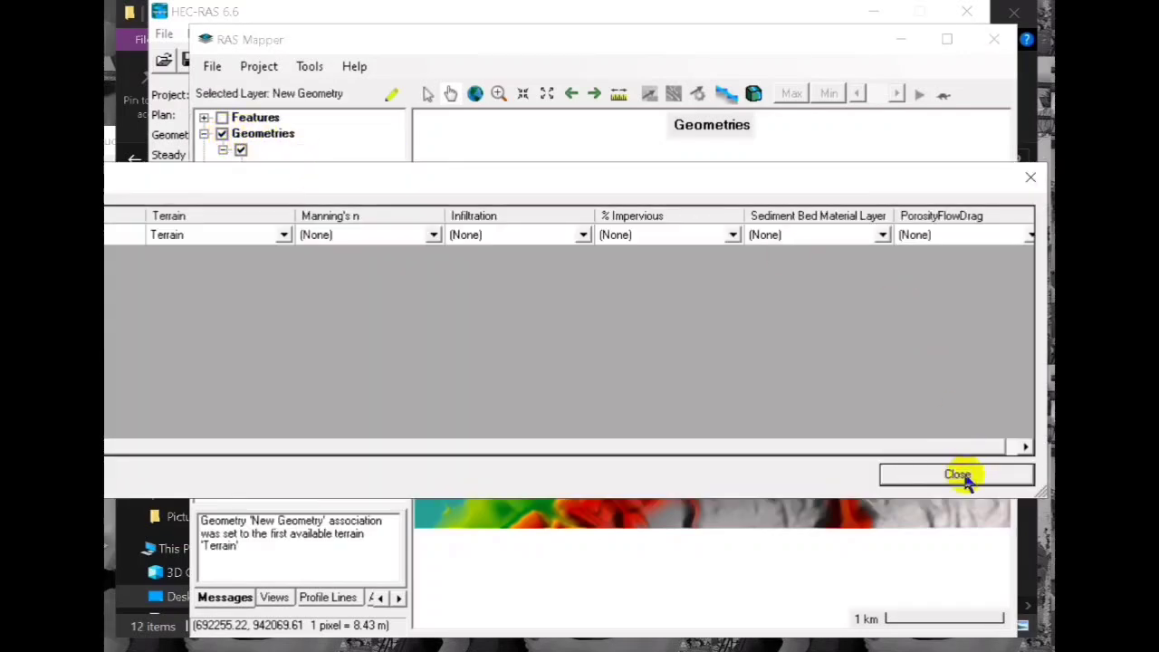
left_click(957, 475)
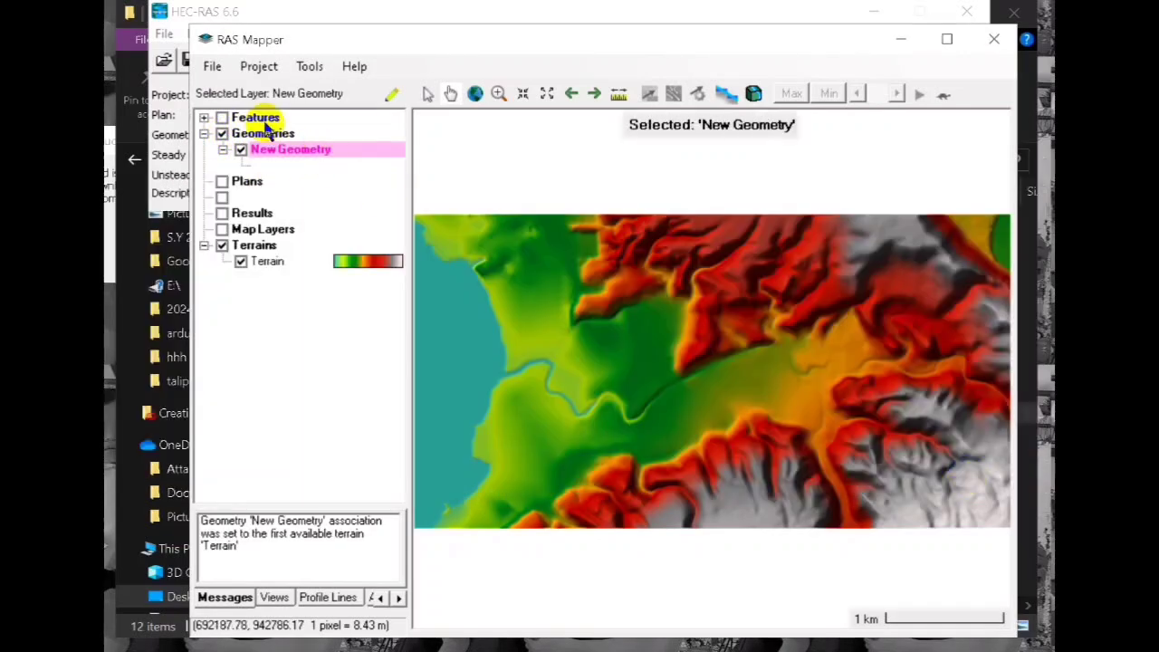
left_click(283, 133)
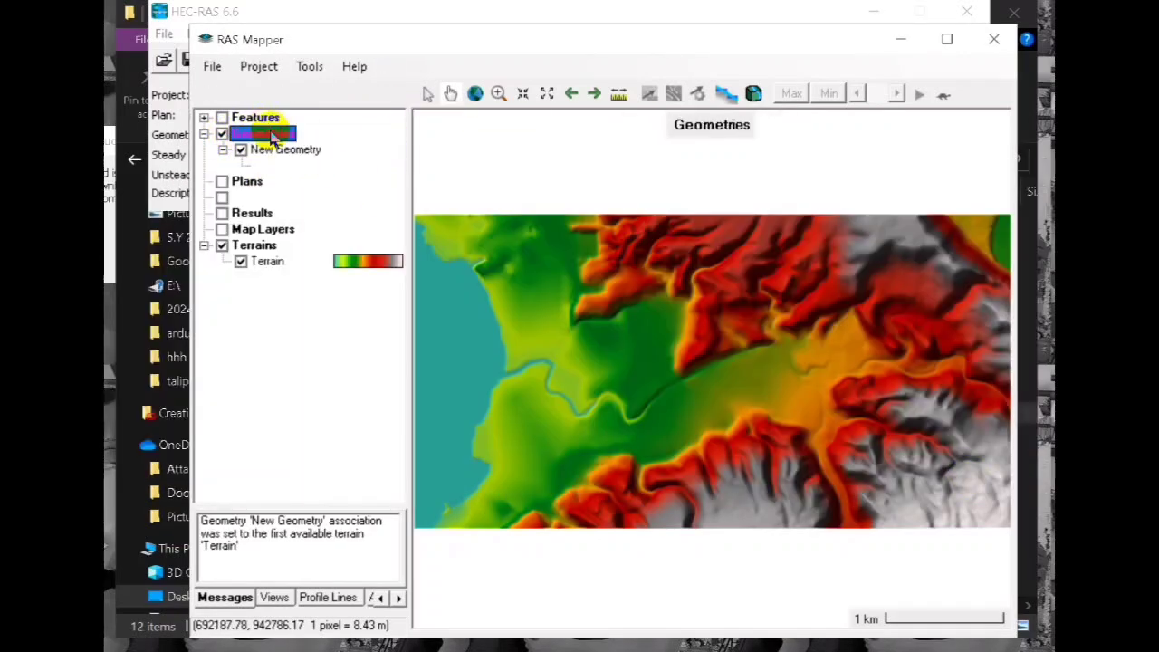
right_click(272, 136)
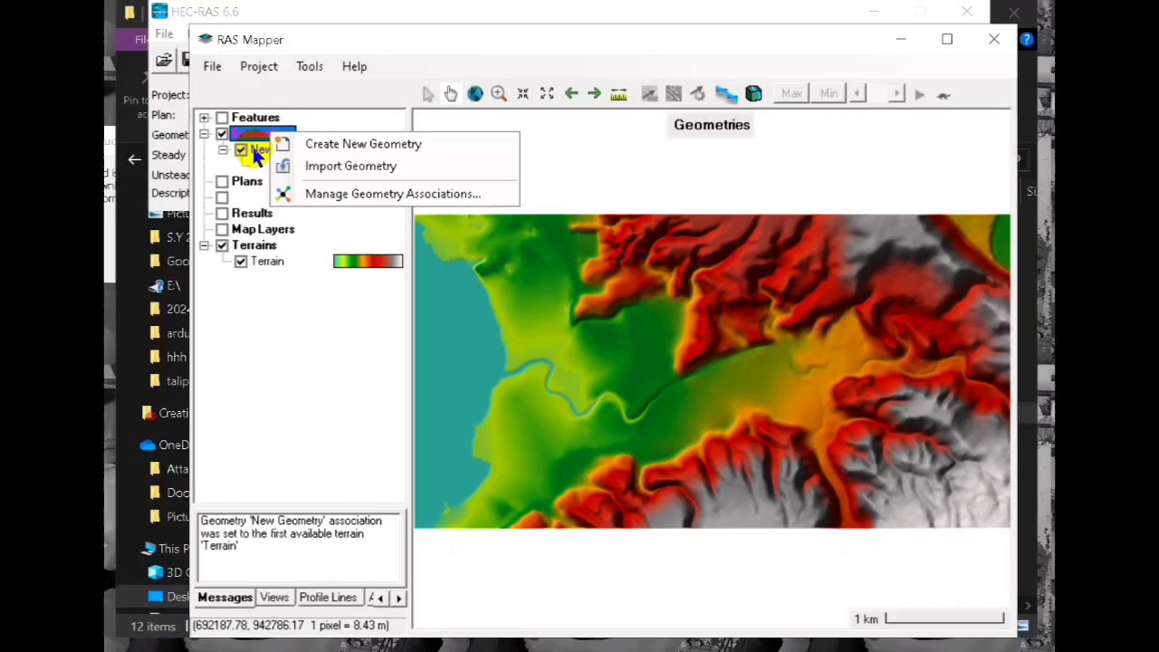
left_click(253, 150)
left_click(391, 93)
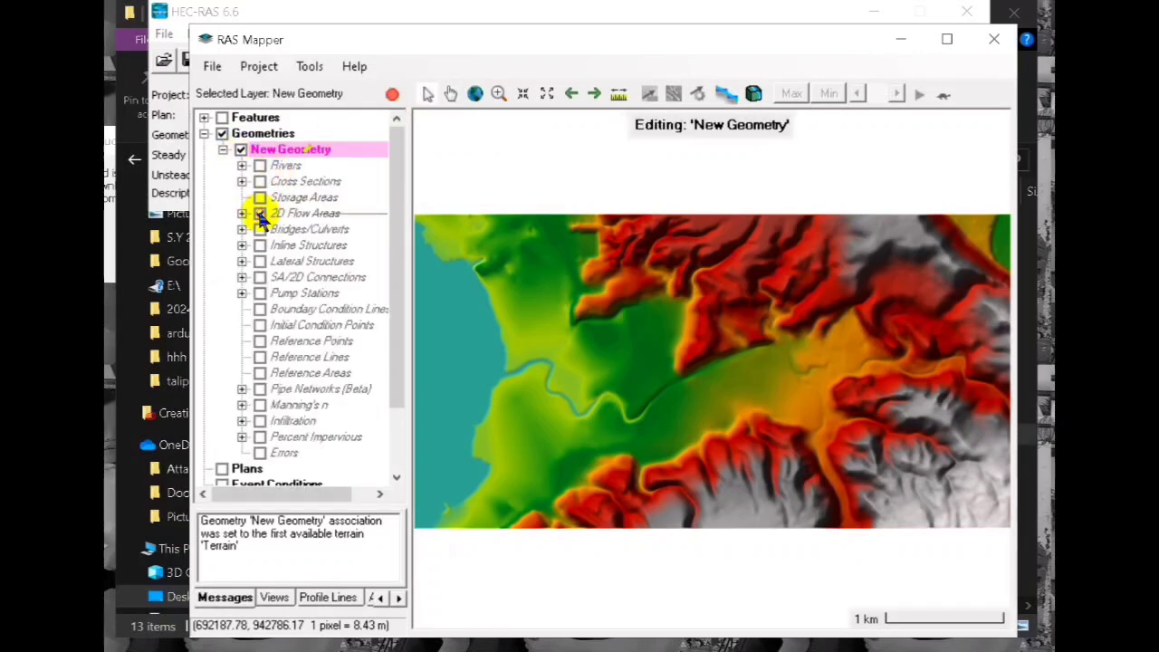
Step: Import the mesh from Exports\Geo2025 (Exported Mesh).hdf into 2D Area 1 through the 2D Flow Area Editor
left_click(260, 214)
right_click(280, 214)
left_click(380, 275)
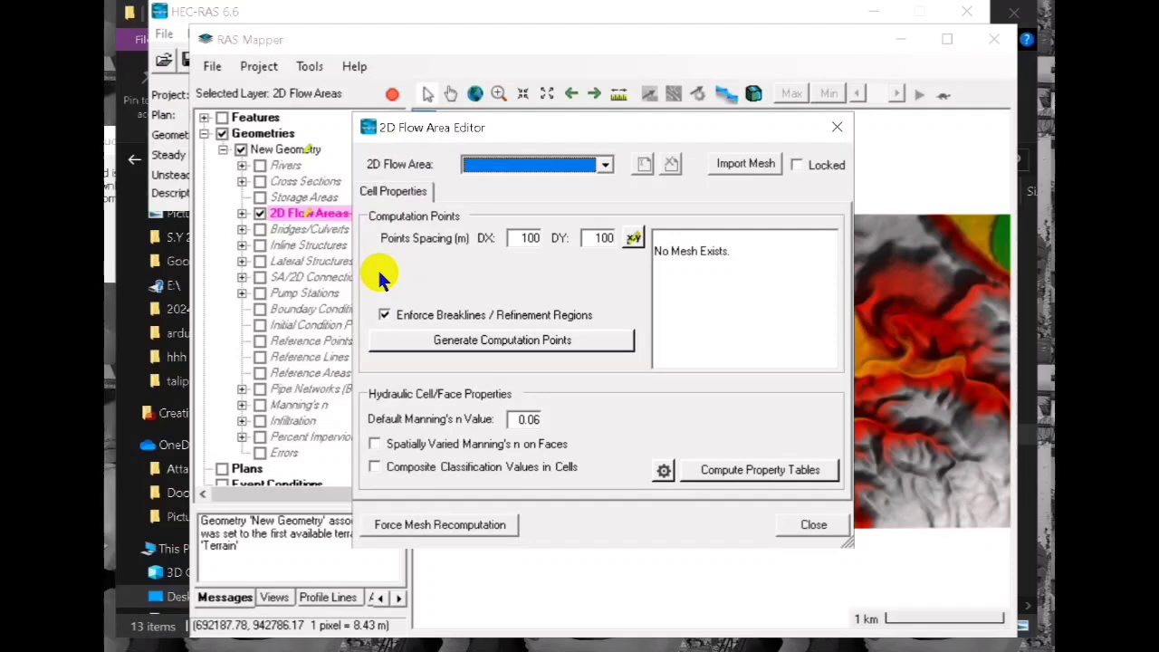
left_click(744, 163)
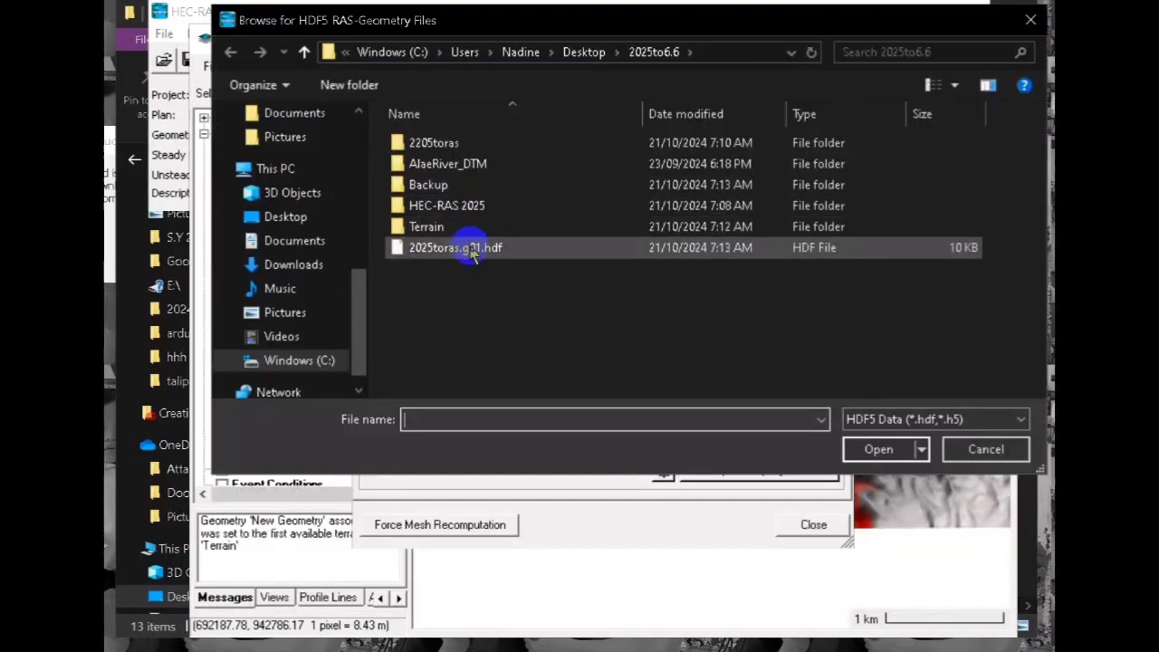
left_click(469, 249)
double_click(445, 145)
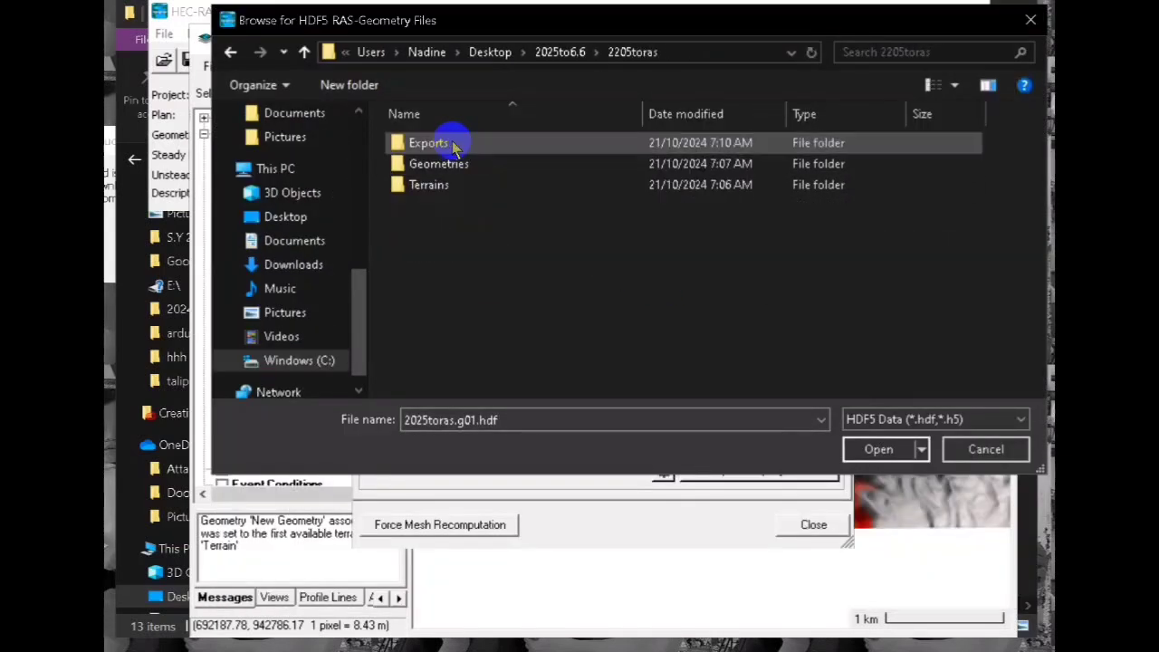
double_click(456, 145)
left_click(455, 145)
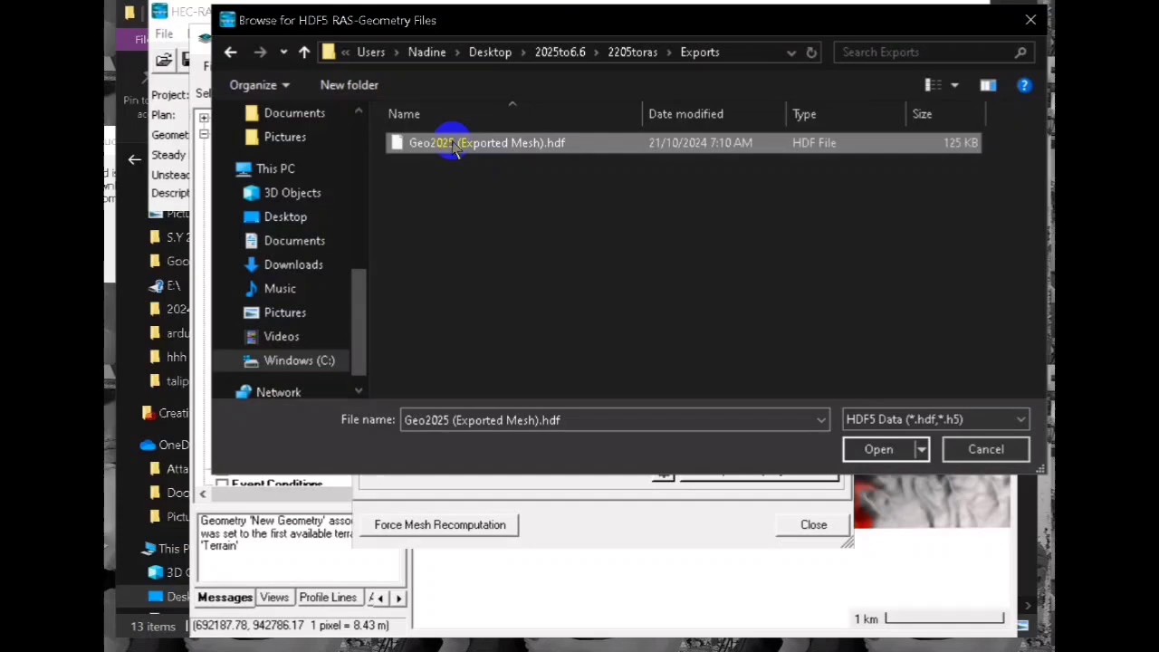
left_click(877, 457)
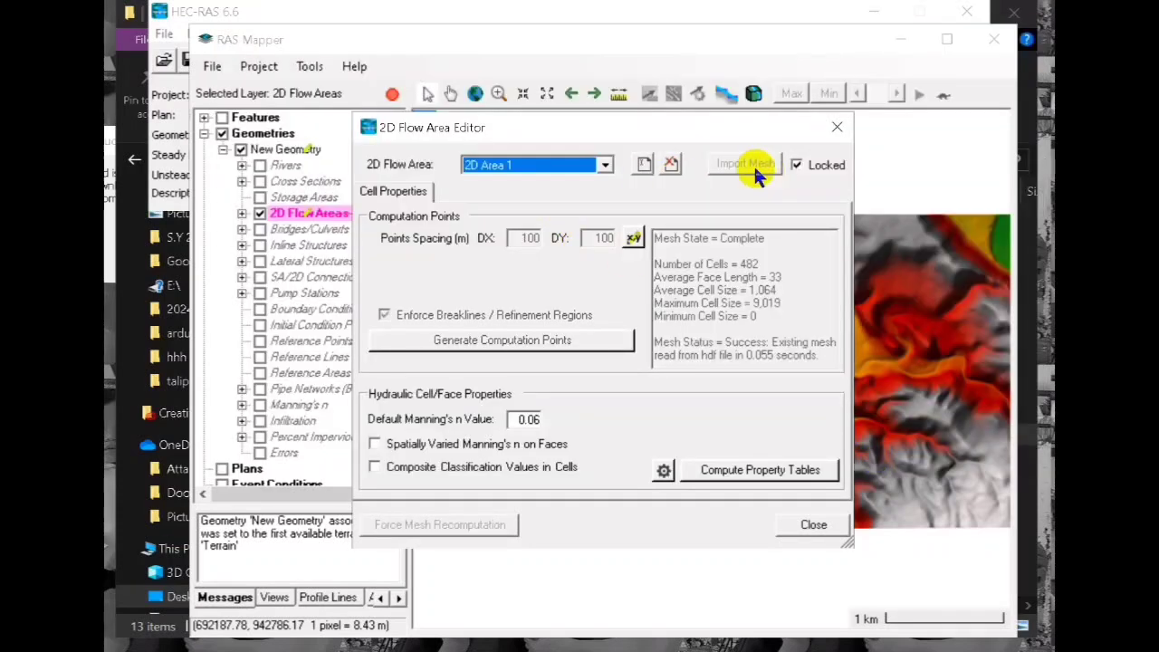
left_click(813, 525)
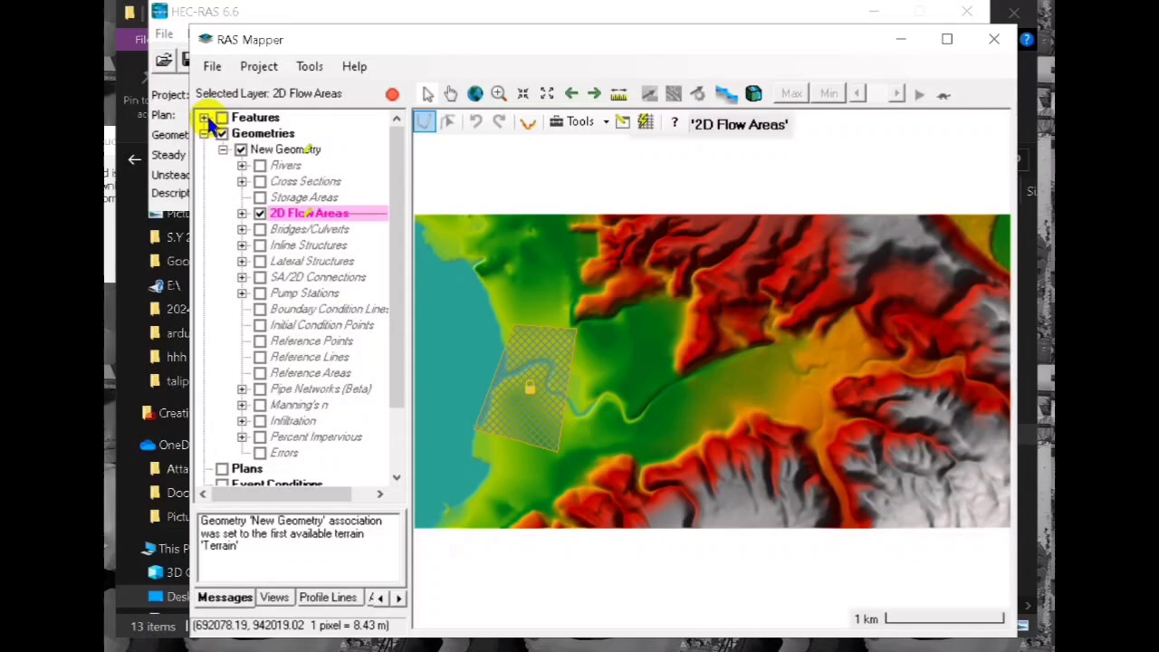
Step: Draw a boundary condition line named Outflow along 2D Area 1's west edge, then stop editing and save
left_click(303, 309)
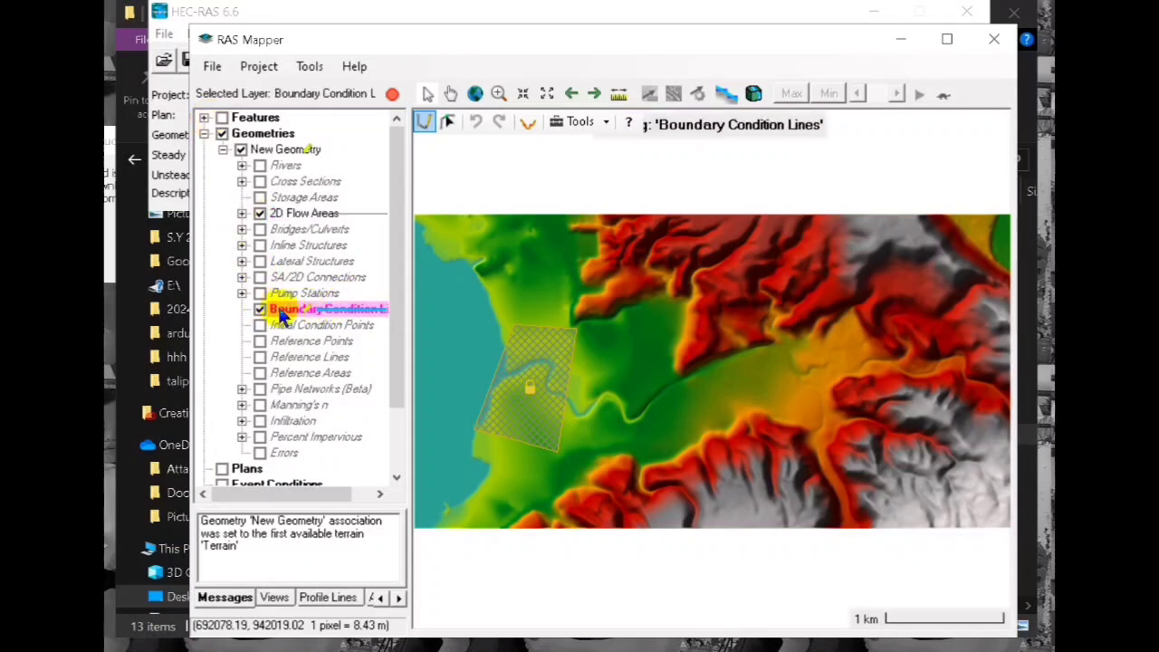
left_click(499, 348)
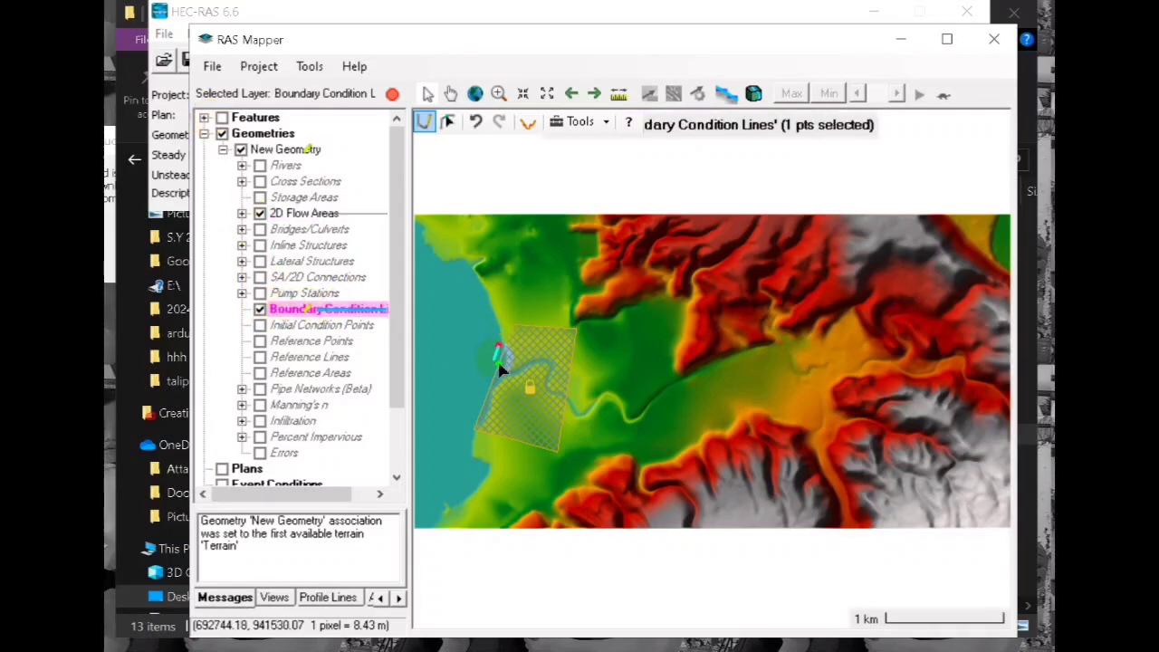
double_click(476, 419)
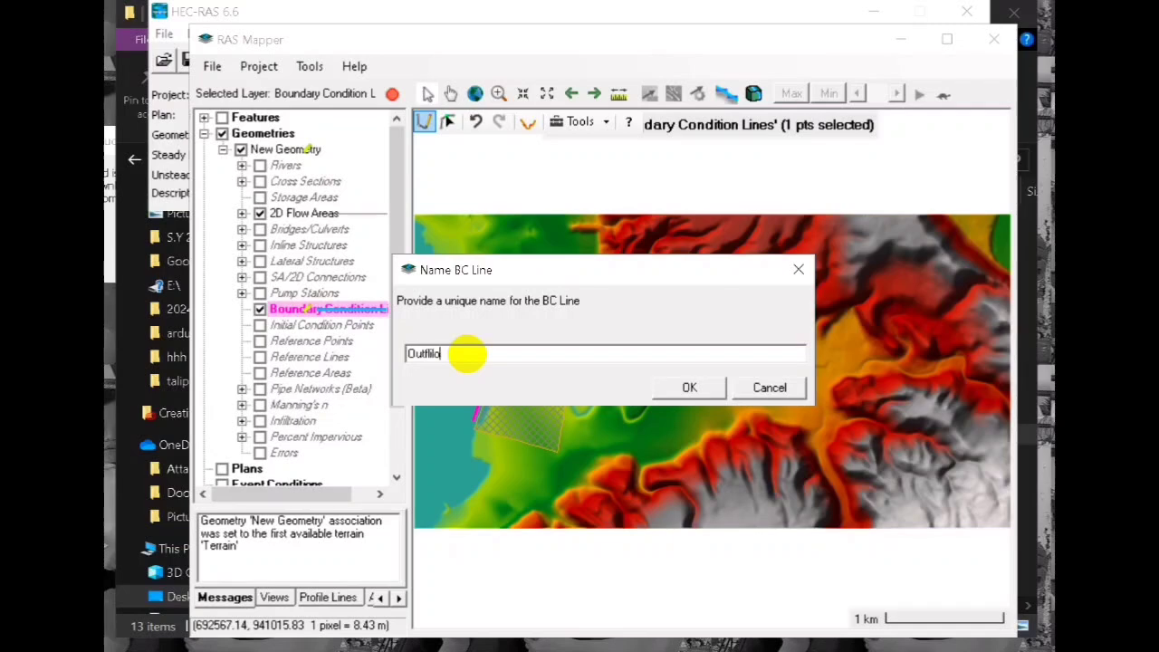
type("Outflow")
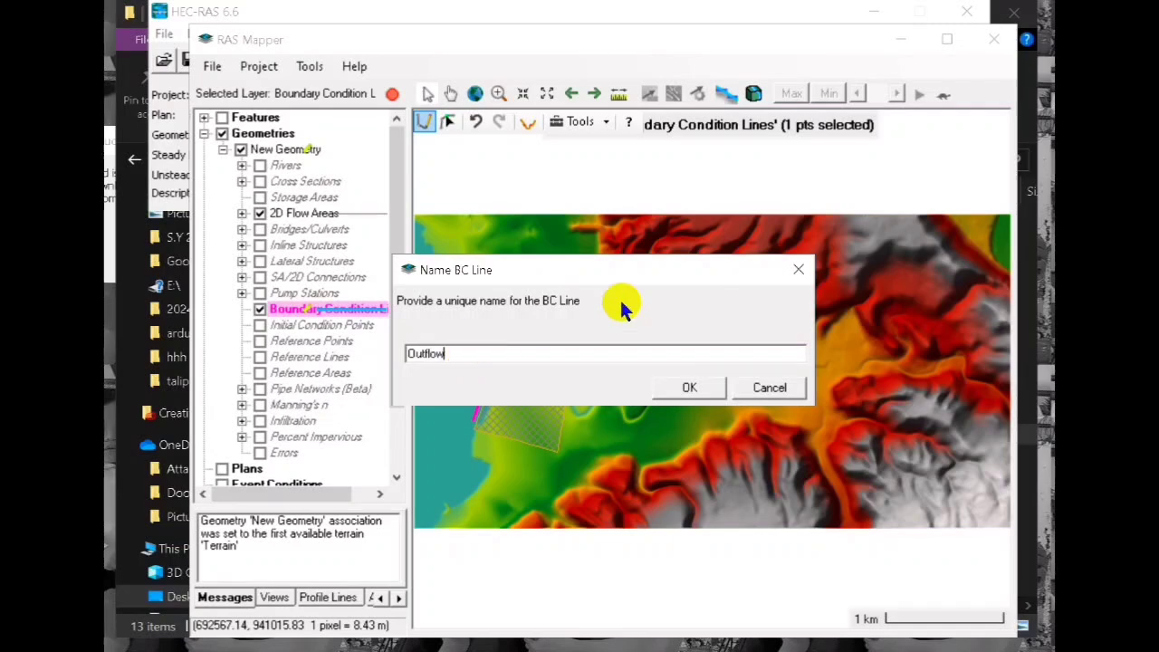
left_click(716, 389)
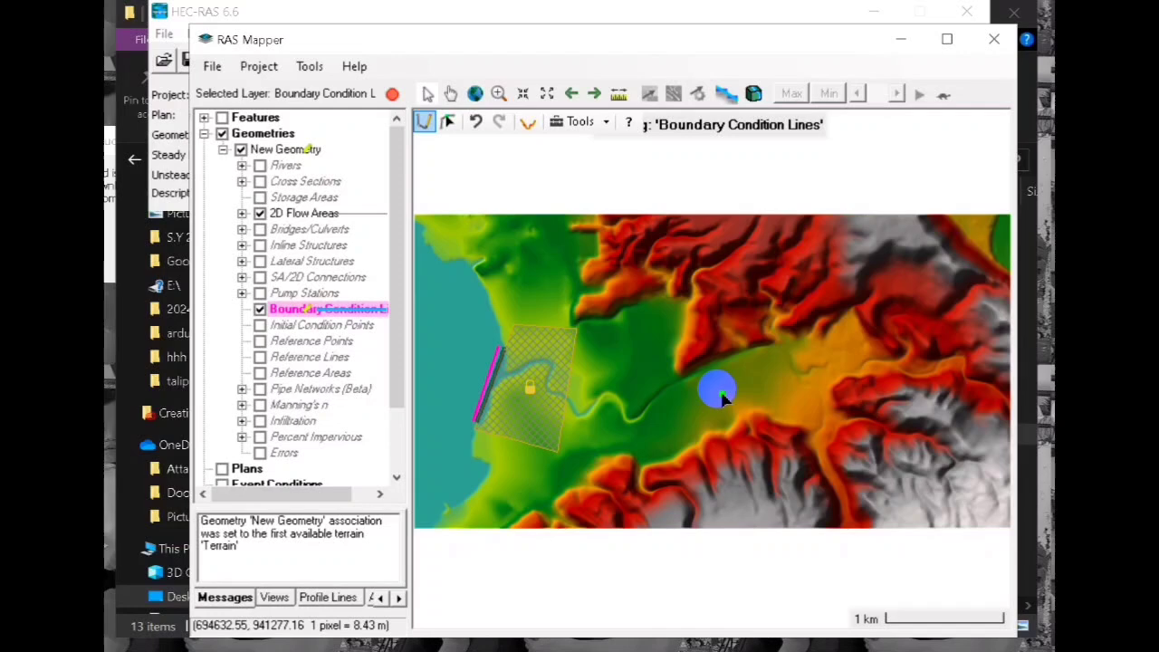
left_click(392, 93)
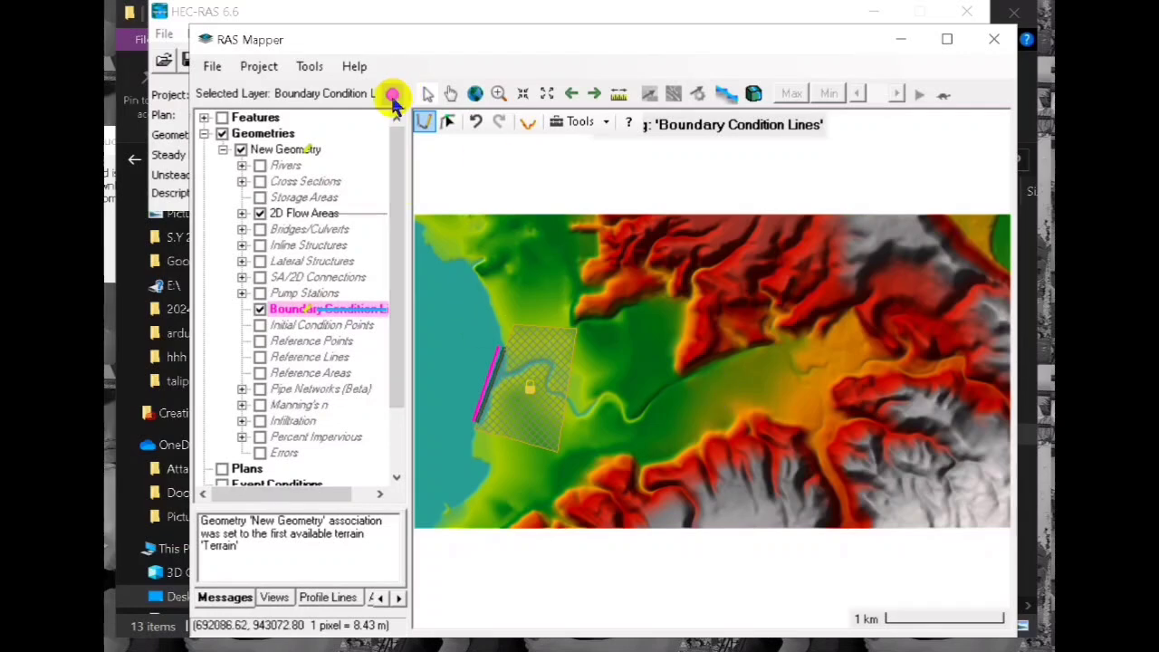
left_click(159, 290)
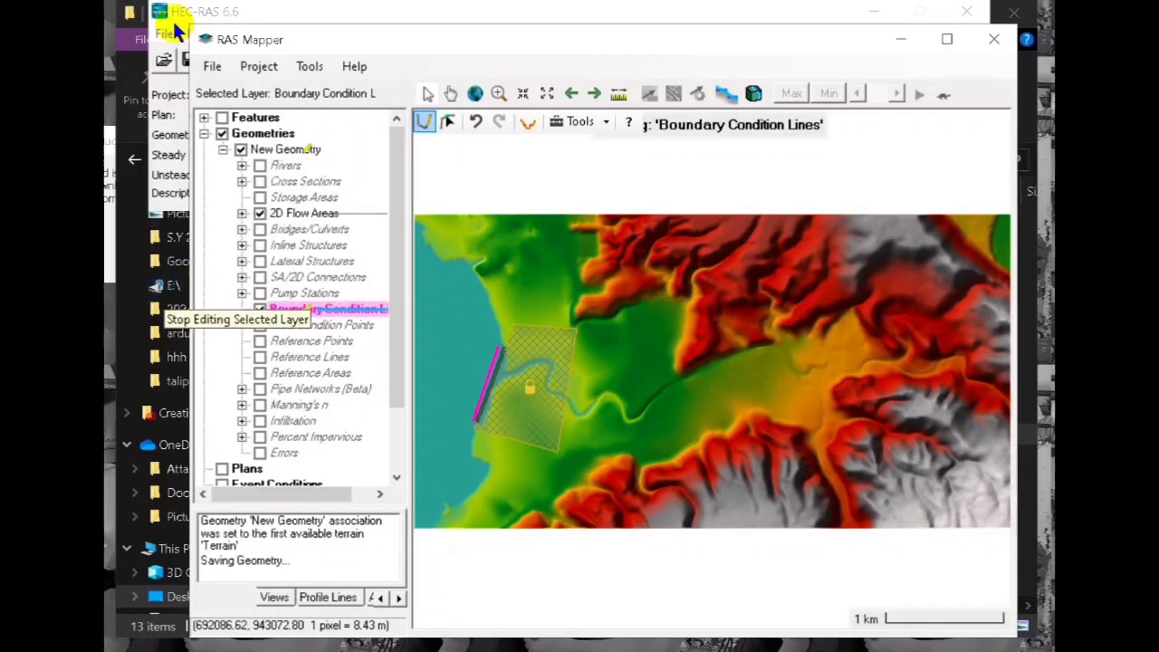
Step: Close RAS Mapper and load New Geometry into the Geometric Data editor
left_click(990, 42)
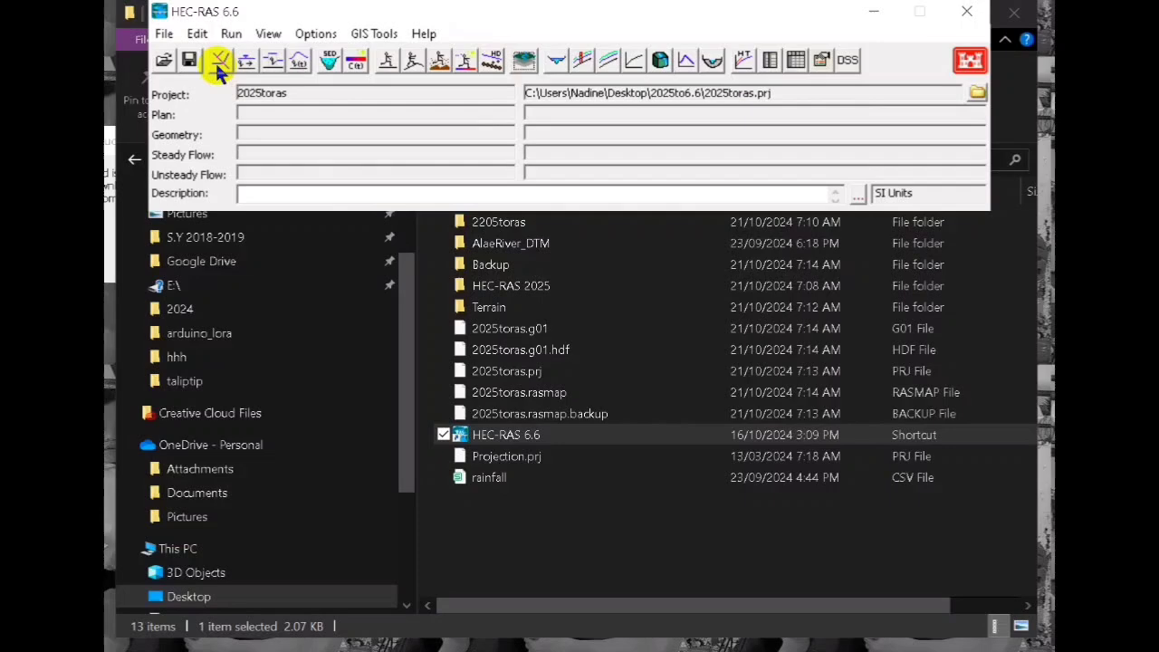
left_click(195, 36)
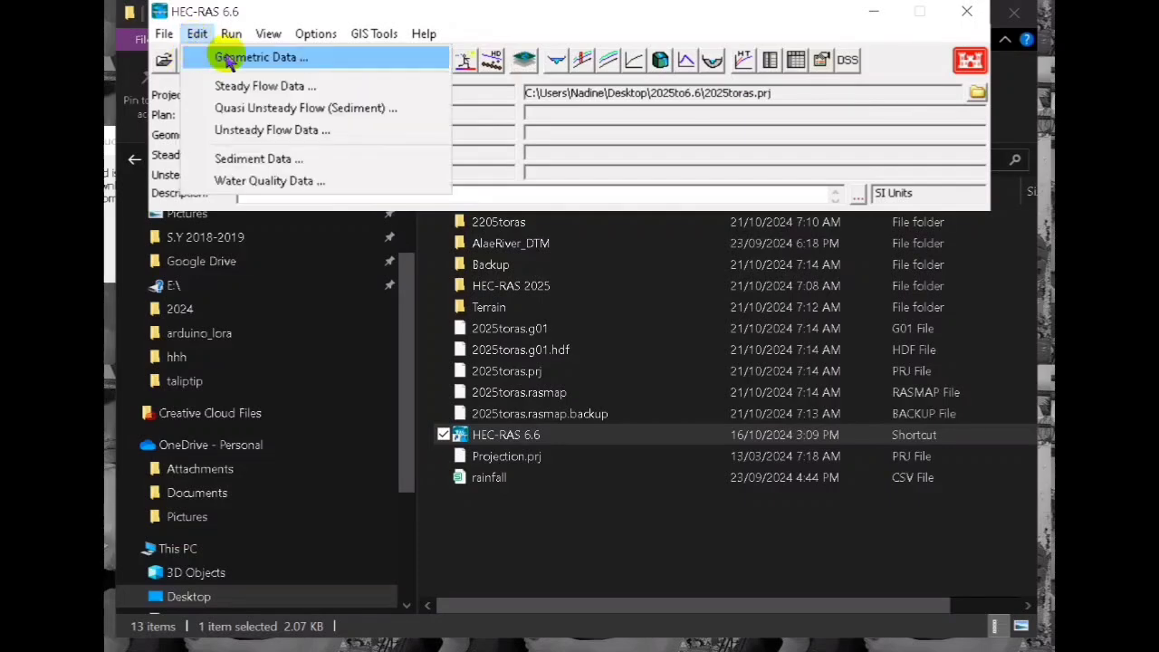
left_click(226, 55)
left_click(119, 20)
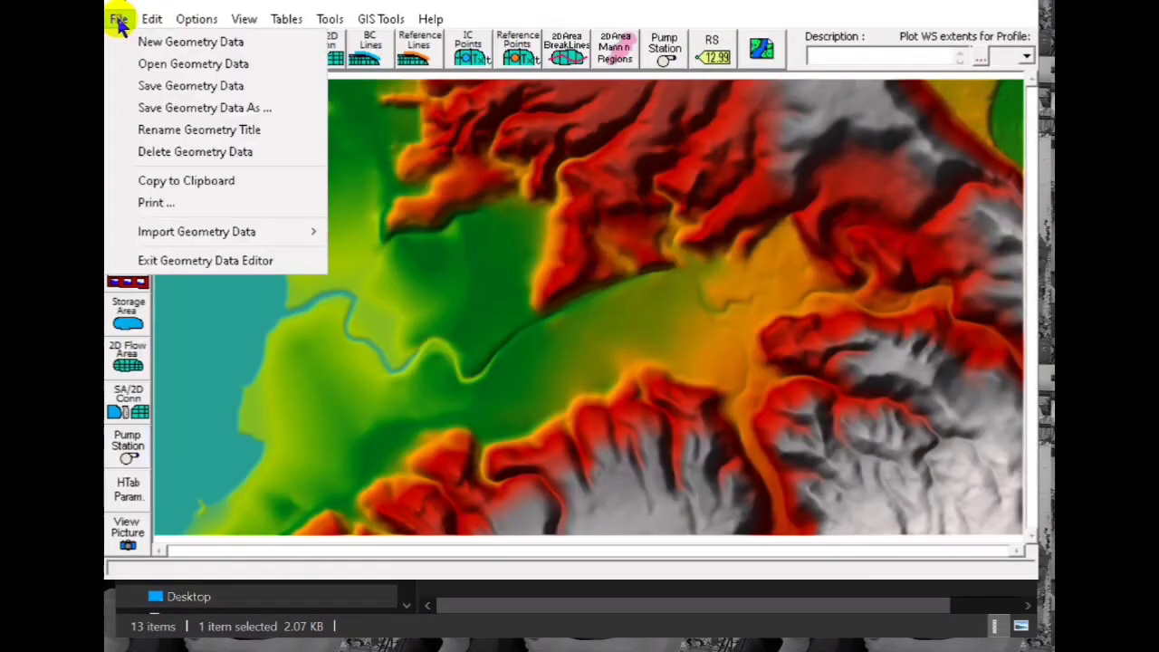
left_click(172, 62)
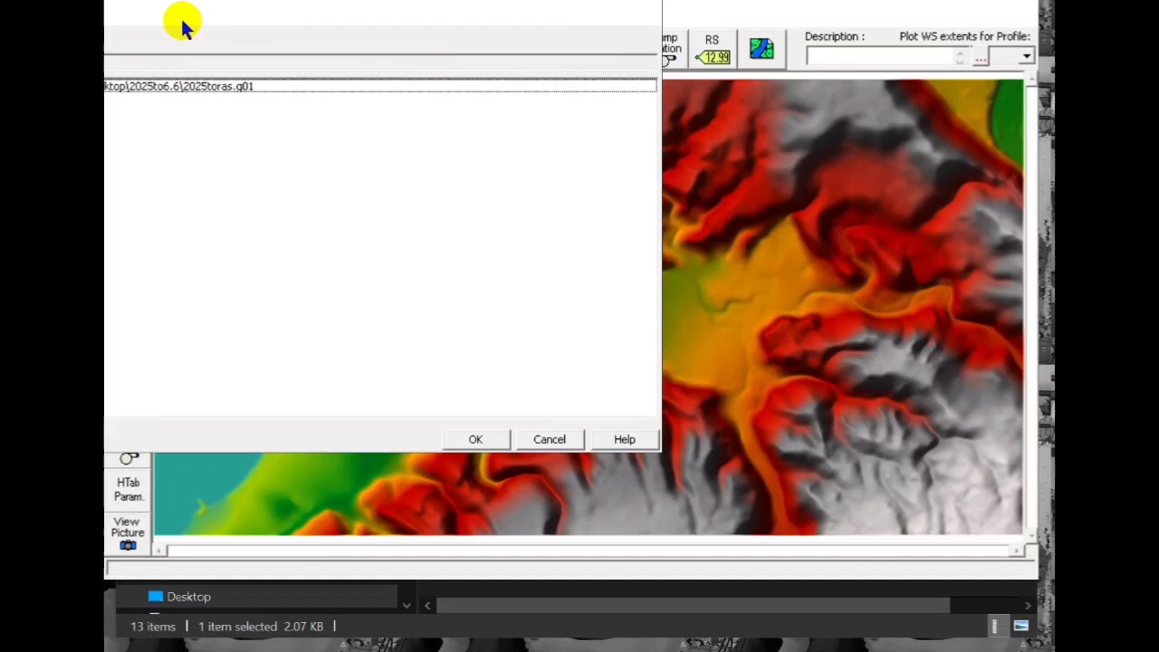
left_click_drag(181, 21, 550, 57)
double_click(188, 127)
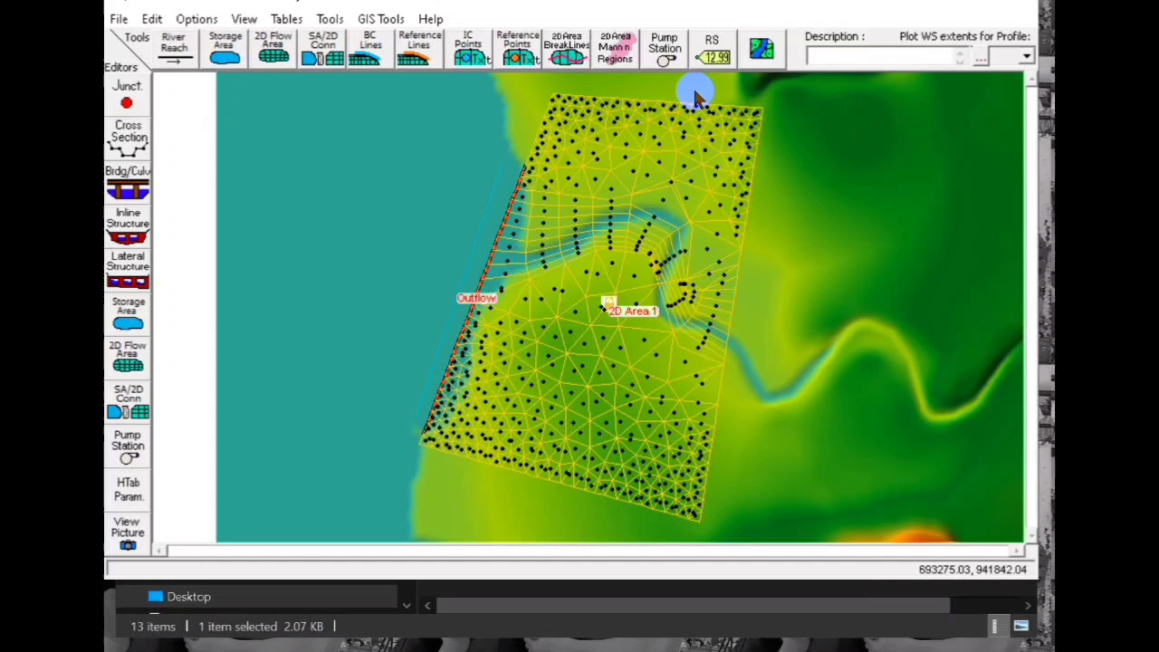
Step: Save the geometry data from the editor's File menu
left_click(117, 23)
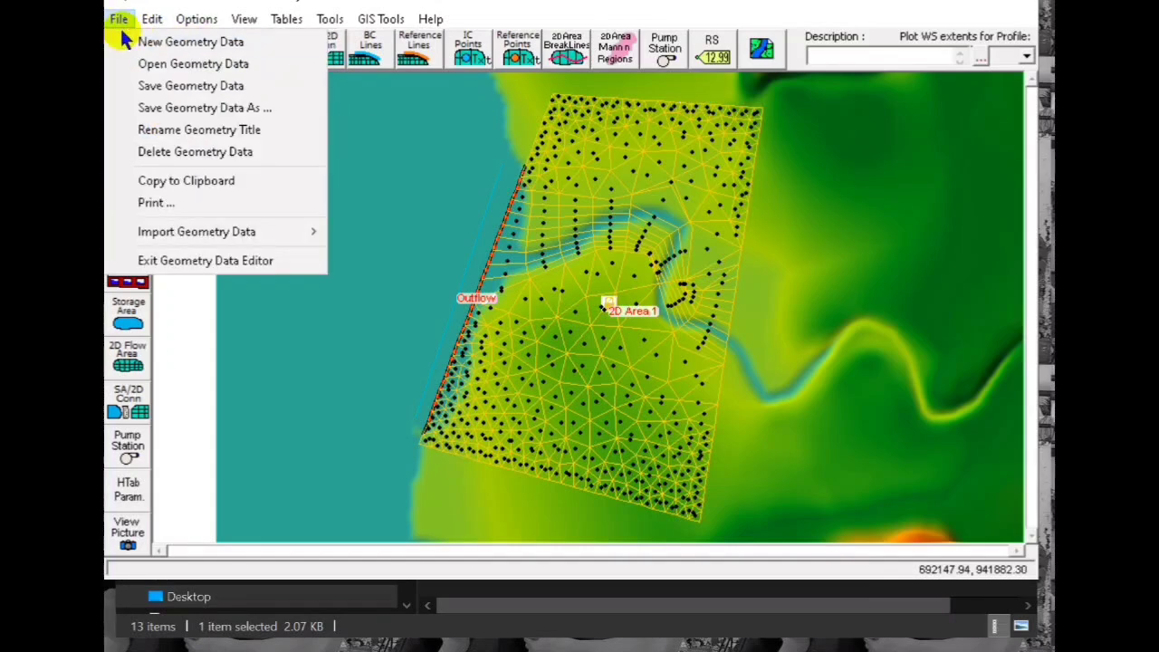
left_click(142, 85)
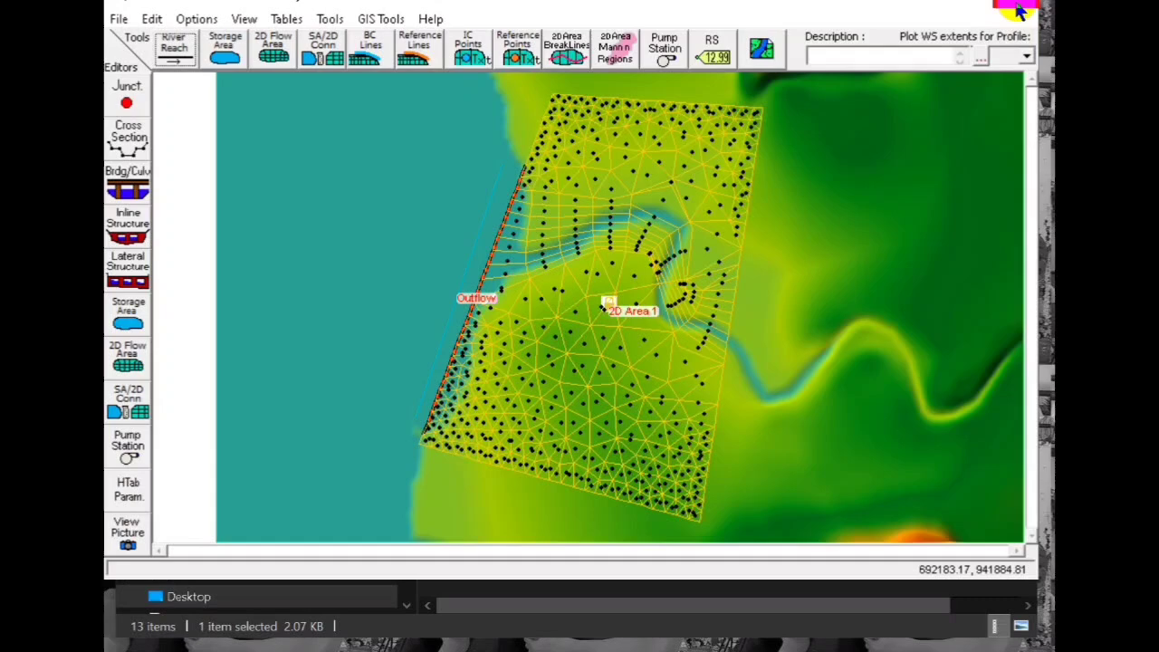
left_click(769, 52)
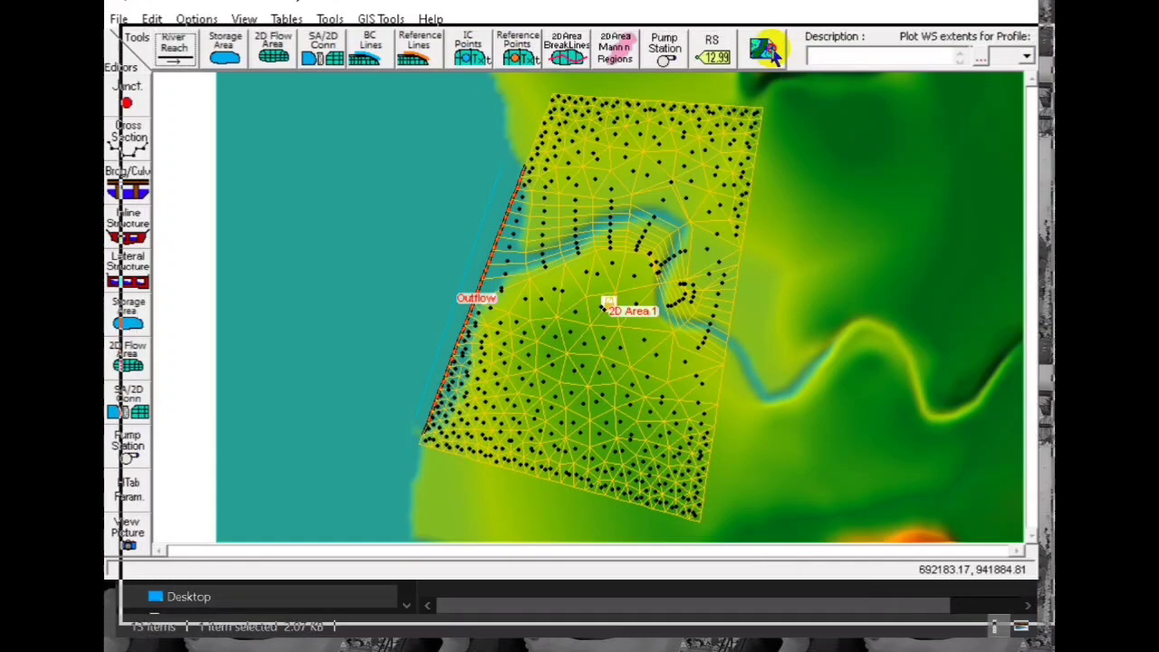
Step: In the Unsteady Flow Data editor, set the Outflow boundary to Normal Depth
left_click(1029, 24)
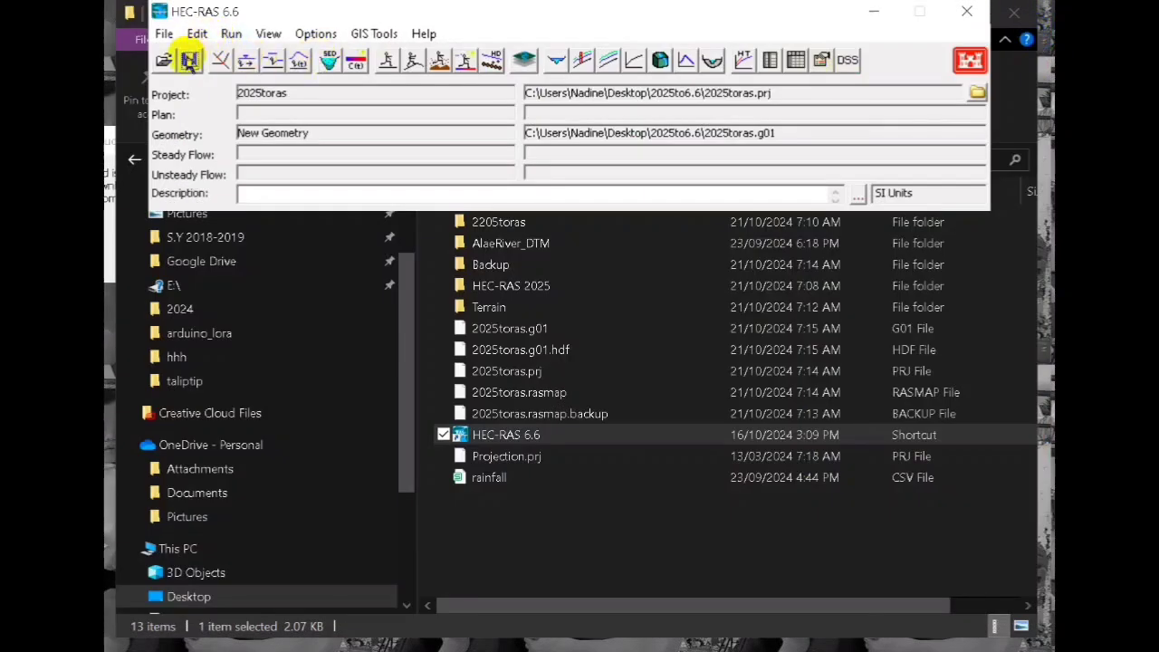
left_click(197, 34)
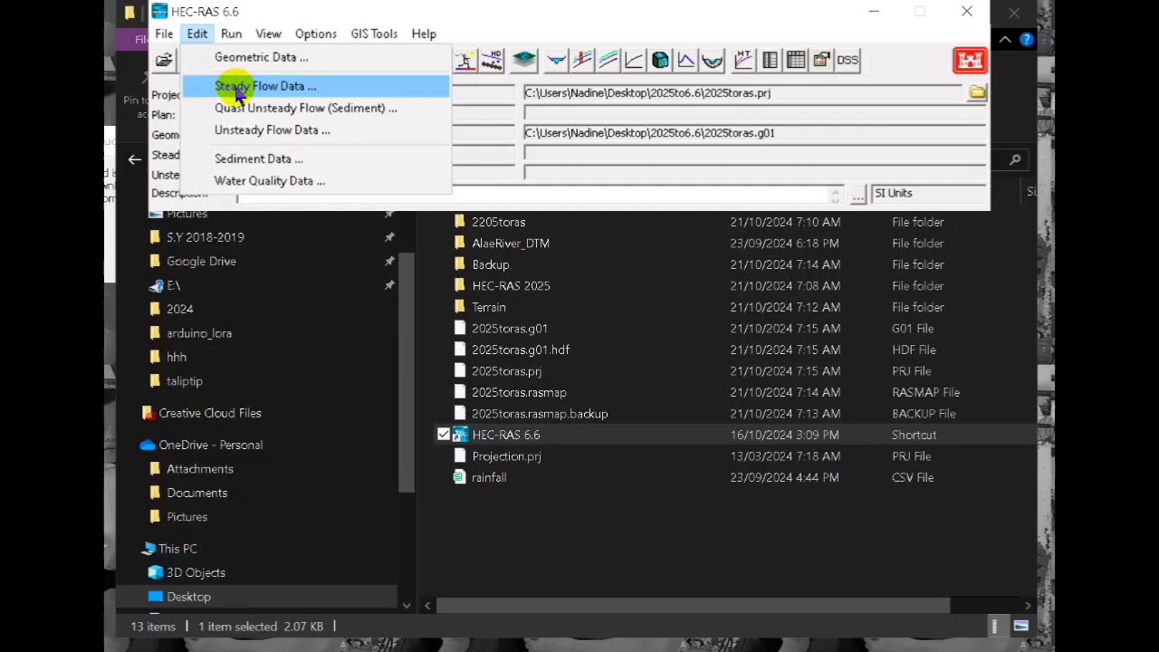
left_click(238, 129)
left_click(620, 358)
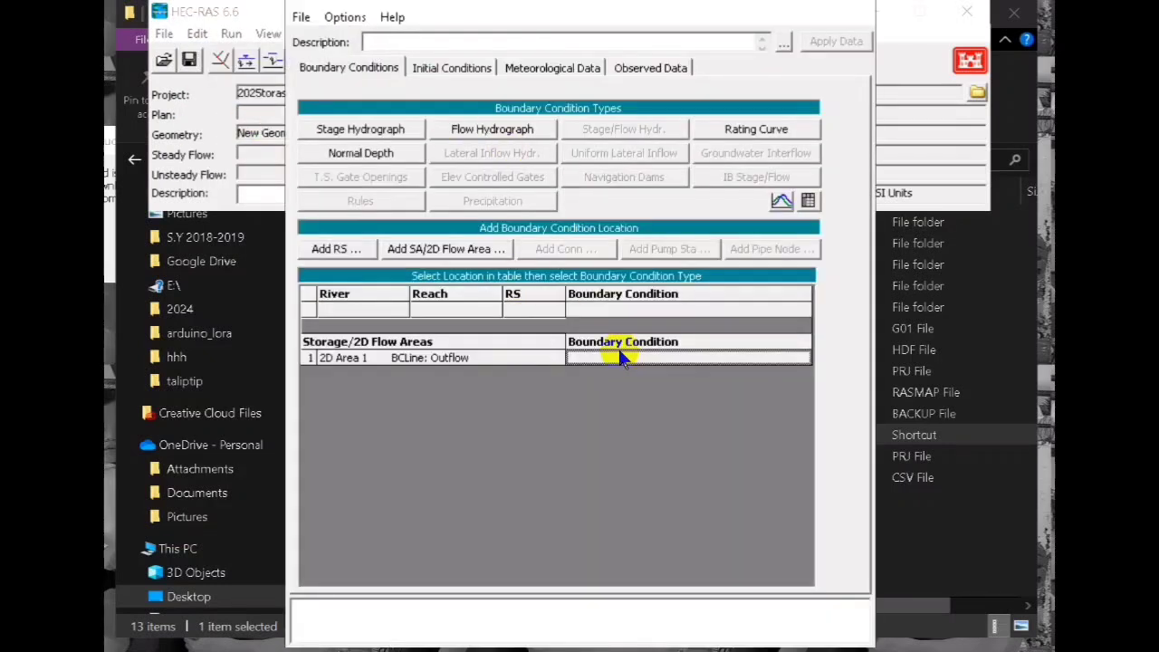
left_click(360, 152)
left_click_drag(358, 148, 382, 190)
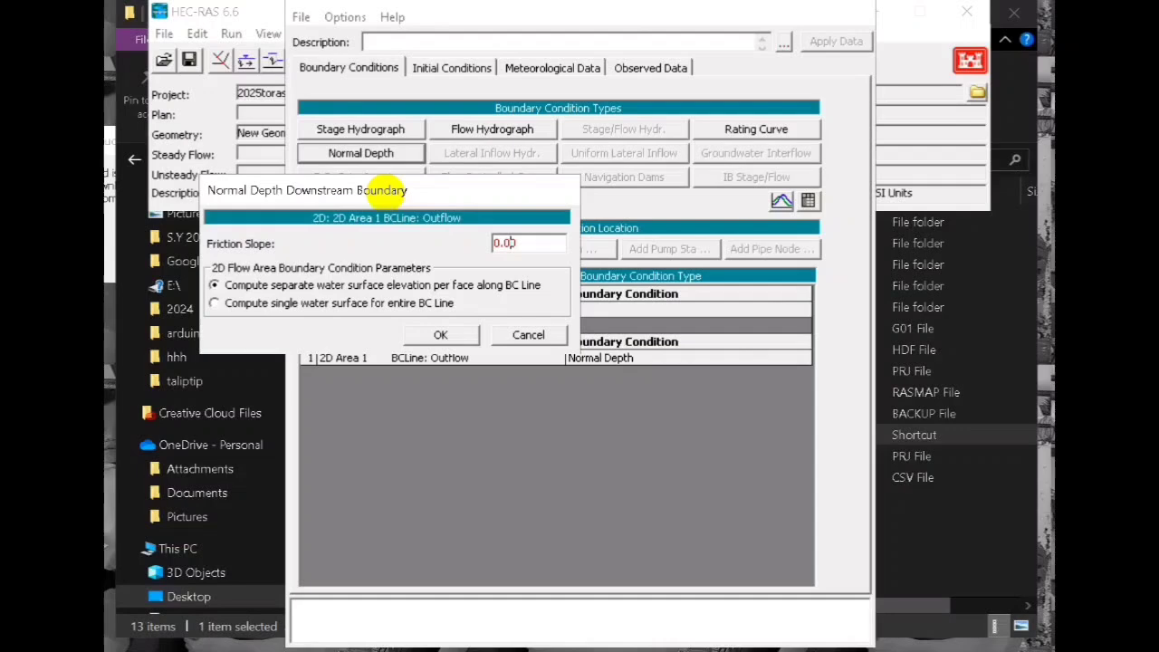
left_click(440, 334)
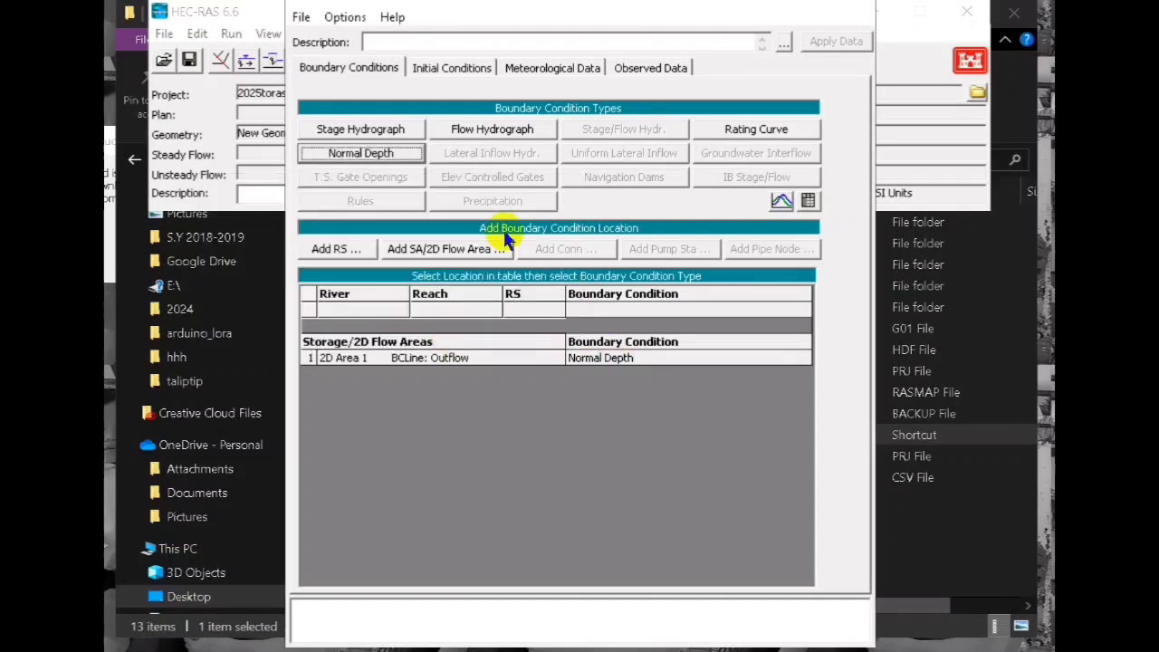
Step: Add 2D Area 1 as a boundary location and assign it a Precipitation Hydrograph
left_click(473, 248)
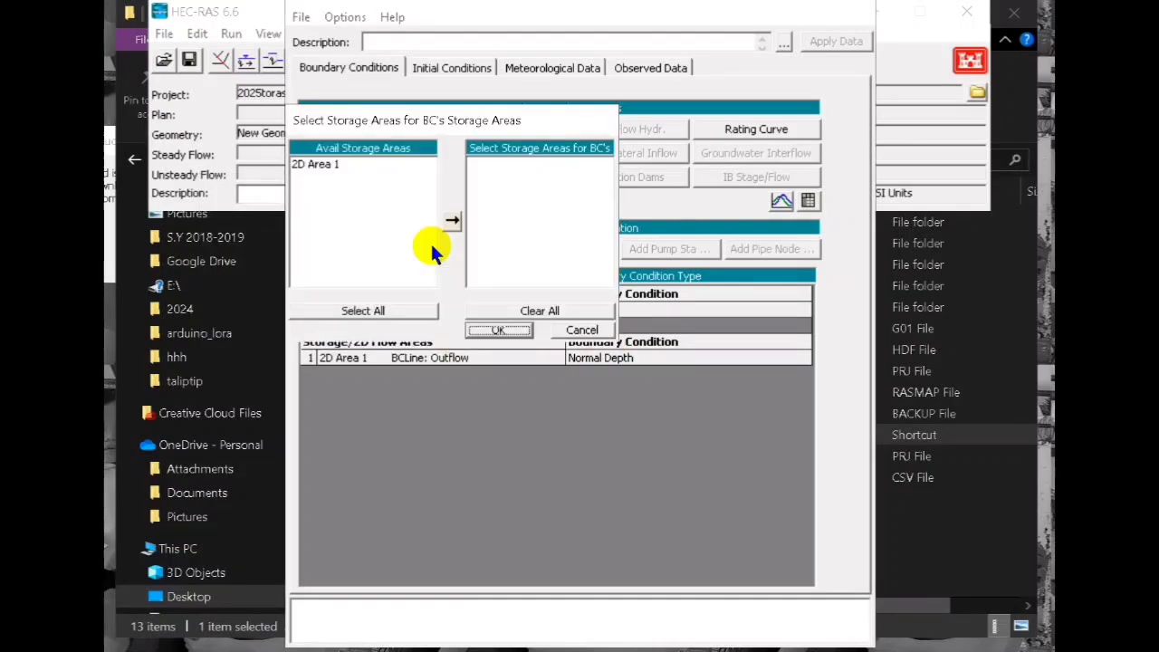
left_click(316, 164)
left_click(451, 220)
left_click(497, 330)
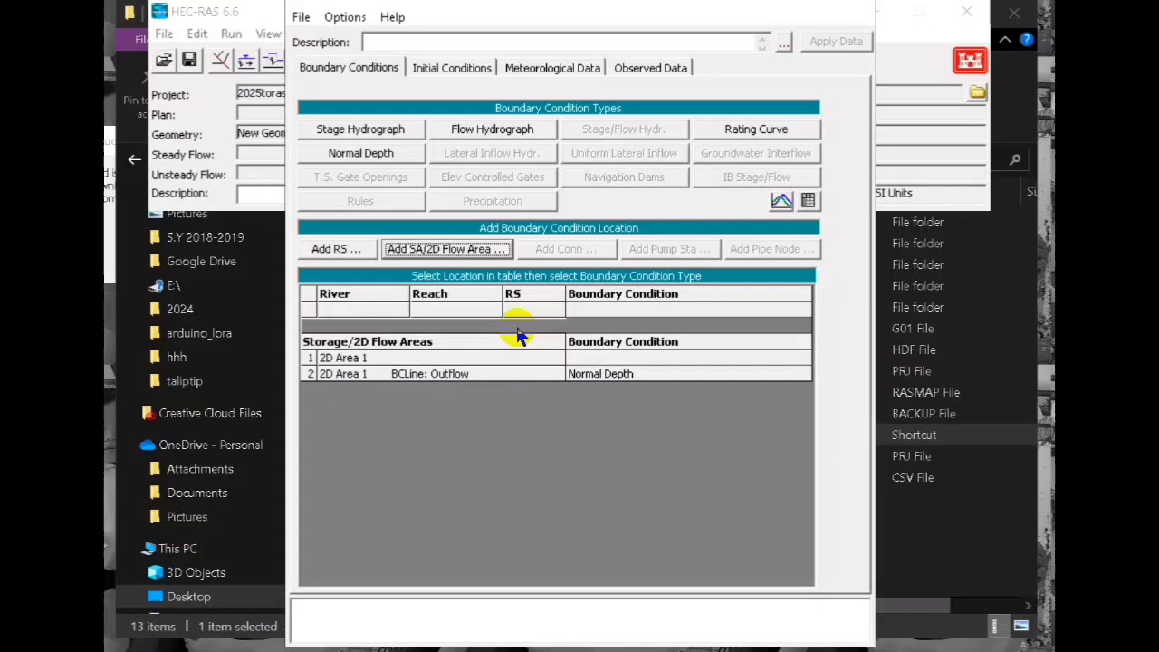
left_click(594, 359)
left_click(479, 200)
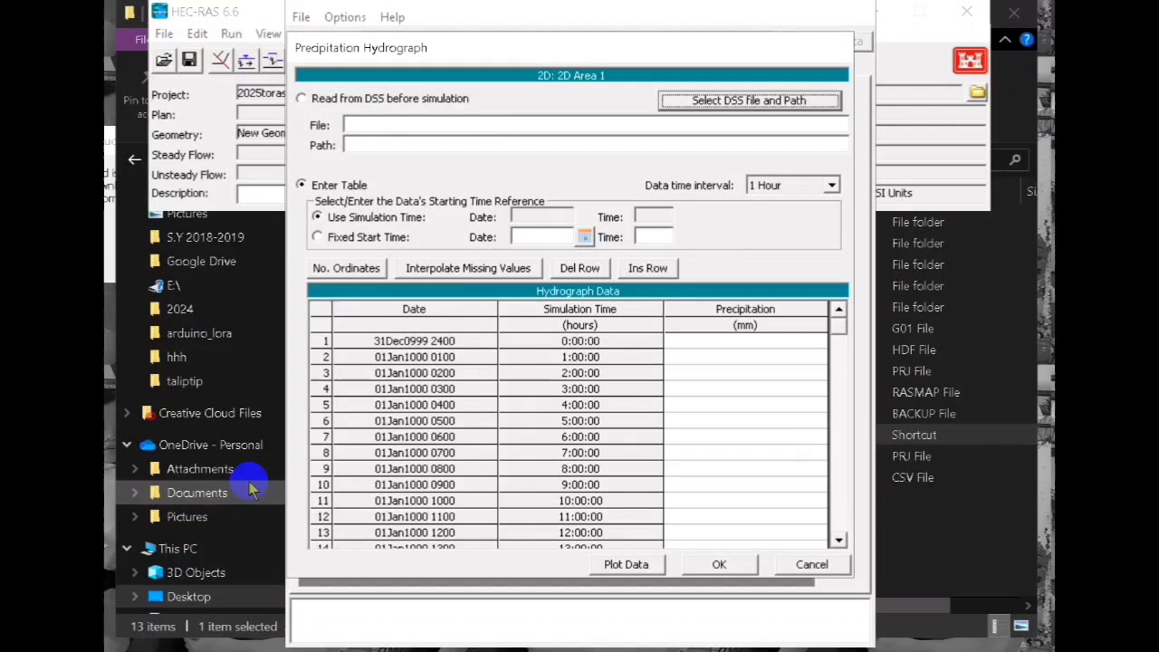
Step: Open rainfall.csv from the 2025to6.6 folder in WPS Spreadsheets
left_click(256, 597)
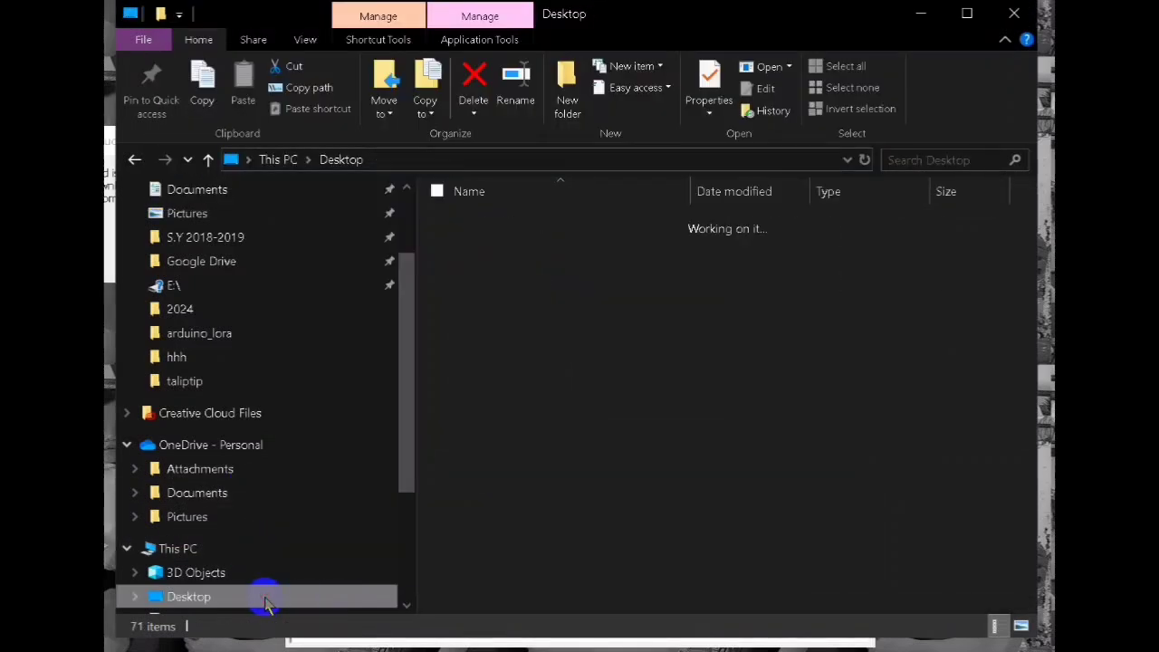
double_click(552, 222)
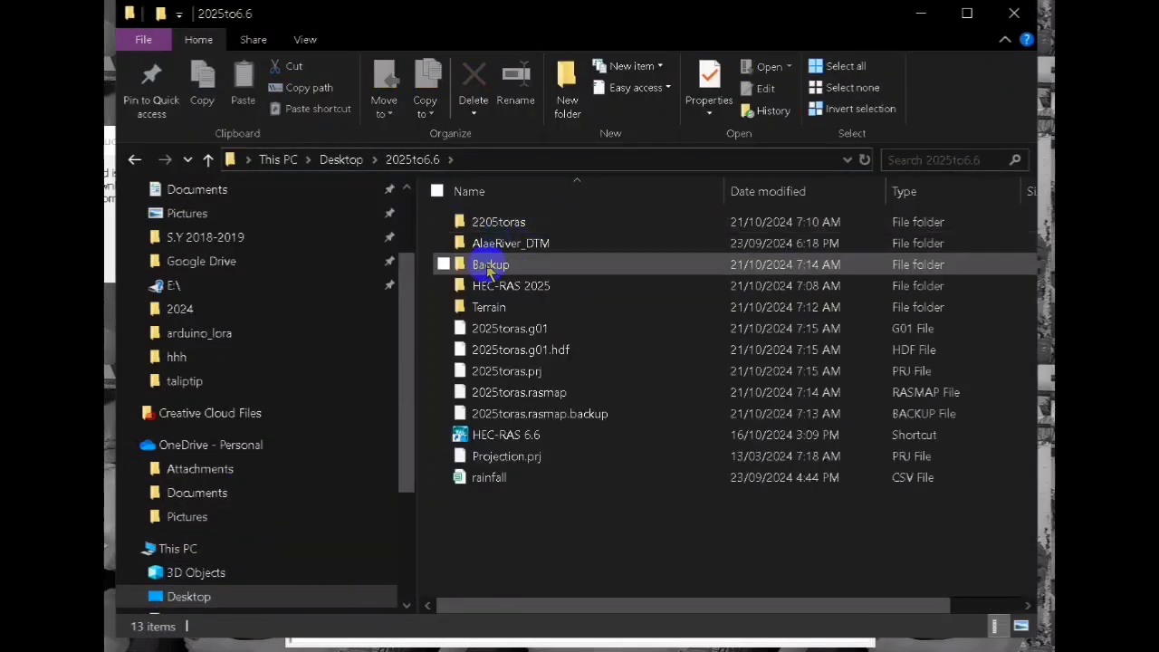
left_click(494, 484)
double_click(493, 485)
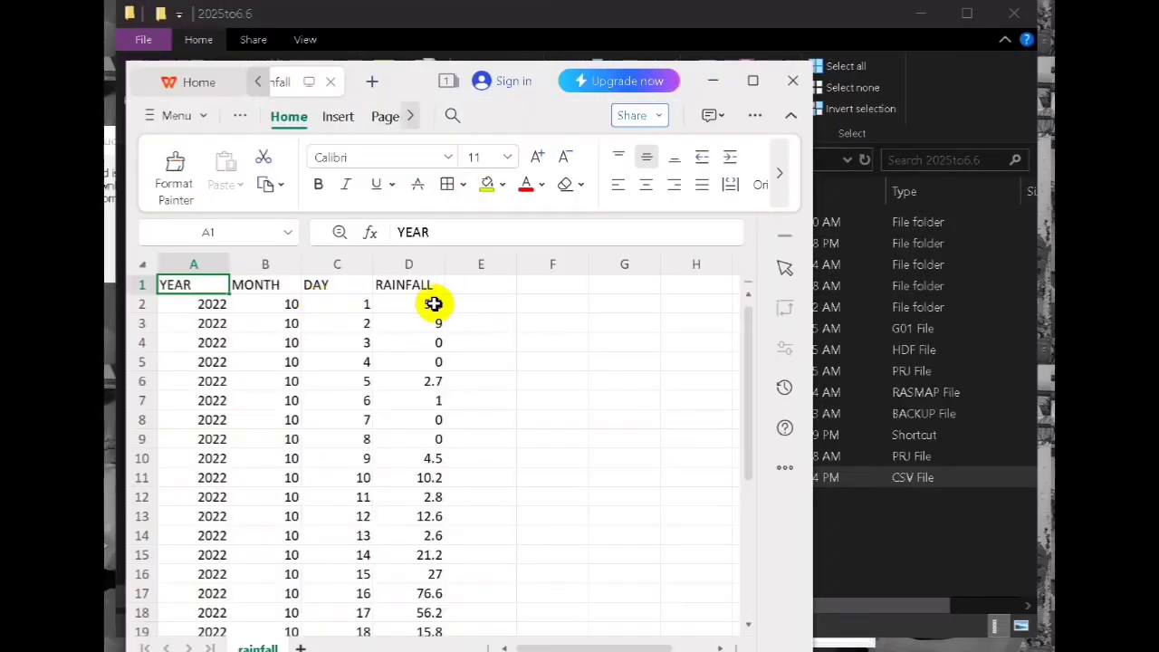
Step: Copy the RAINFALL values in column D and minimize the spreadsheet
left_click_drag(434, 303, 429, 626)
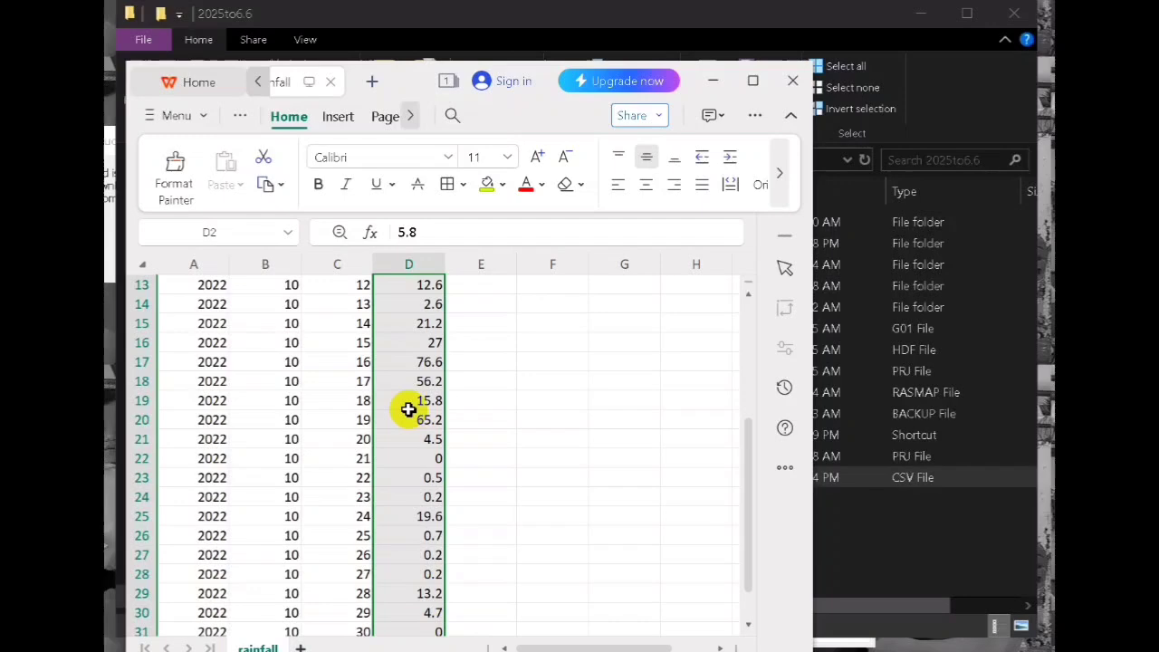
right_click(409, 409)
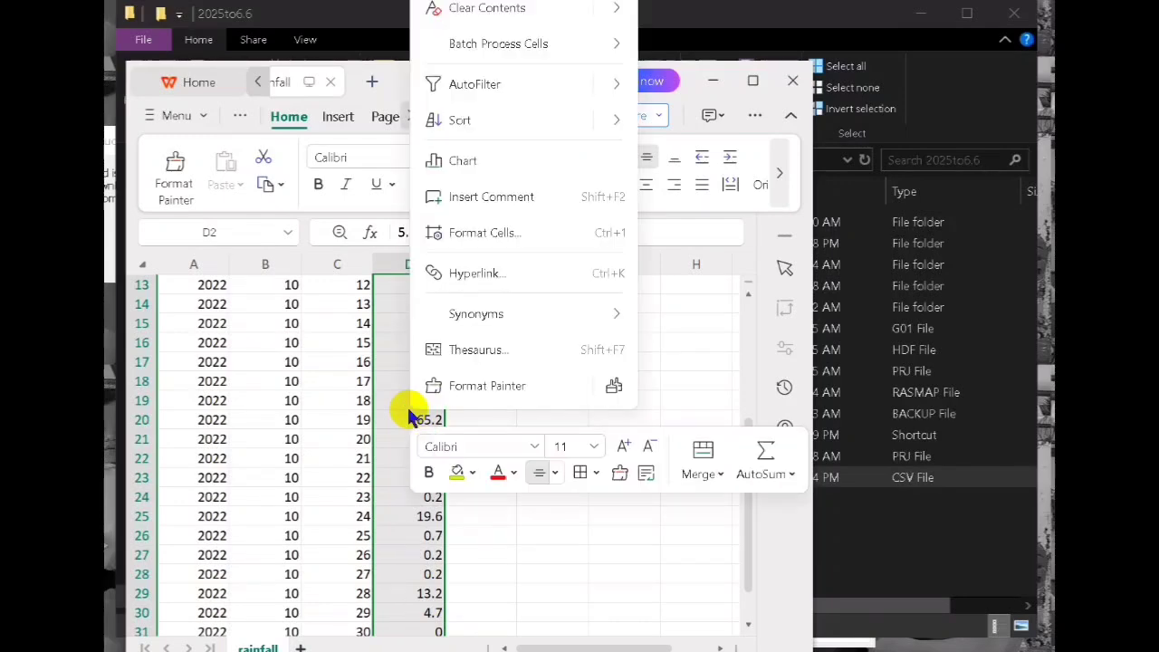
left_click(471, 161)
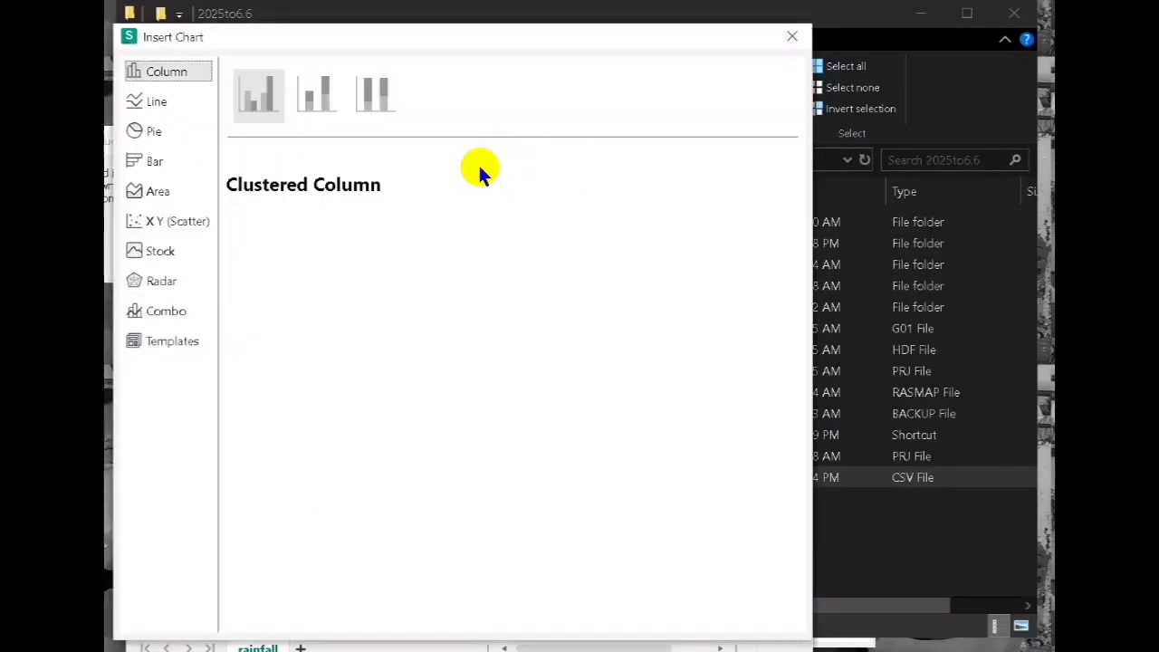
left_click(801, 34)
right_click(404, 370)
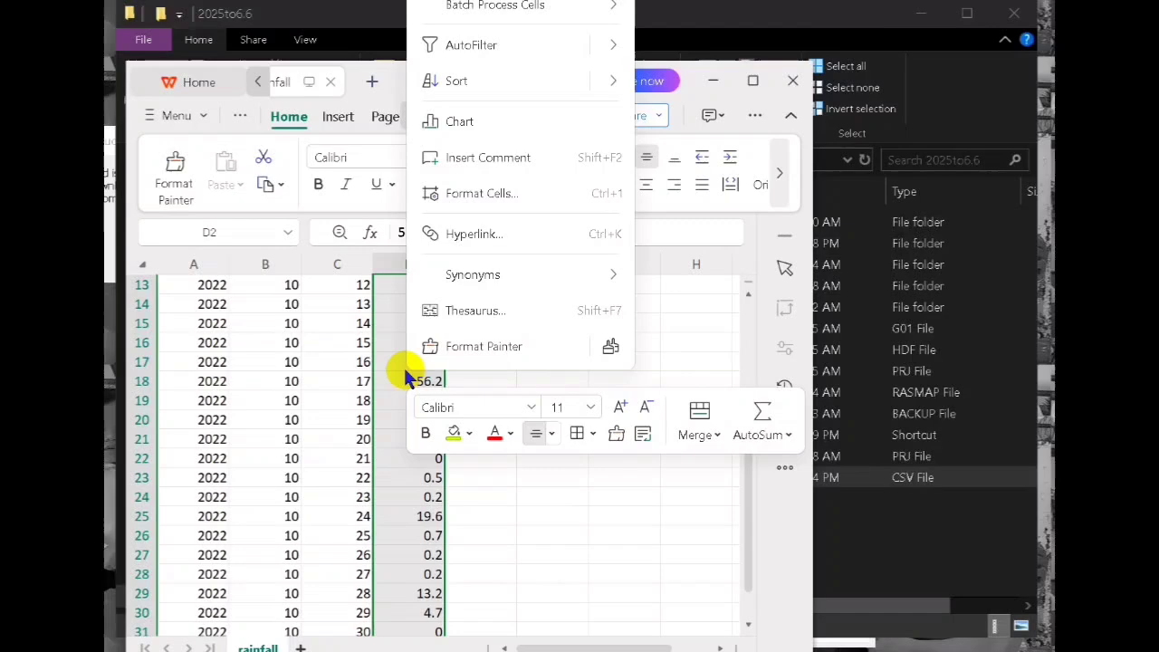
key("ctrl+c")
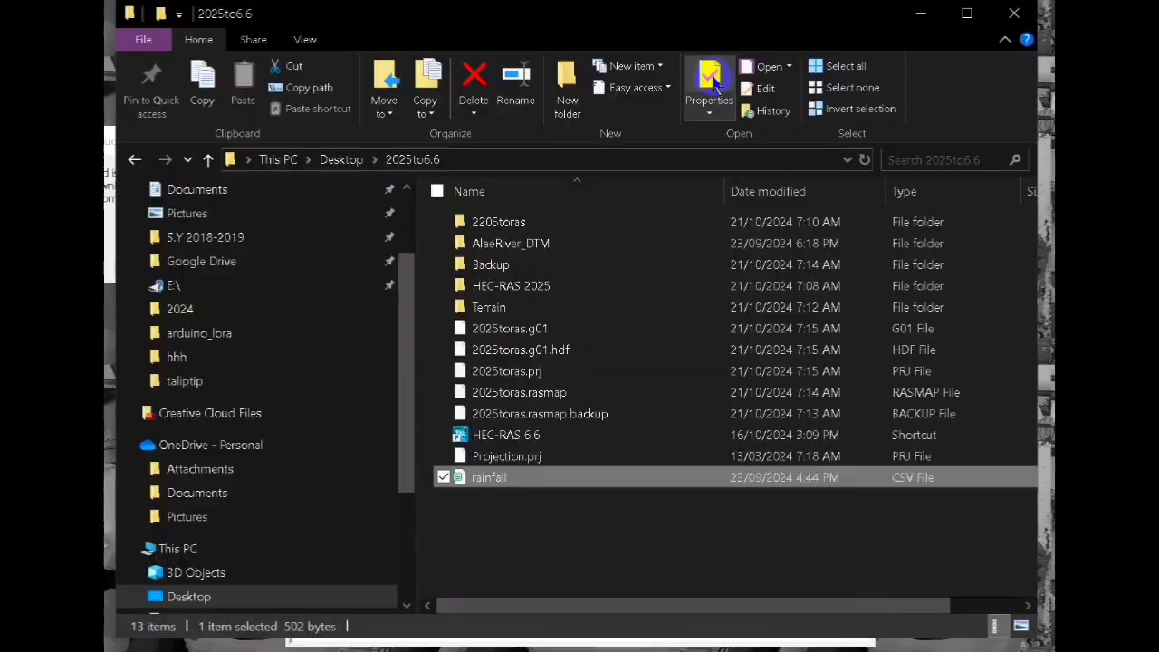
left_click(713, 81)
Step: Set the precipitation hydrograph to a 1 Day interval with fixed start 01Oct2022 2400
mouse_move(828, 552)
left_click(774, 596)
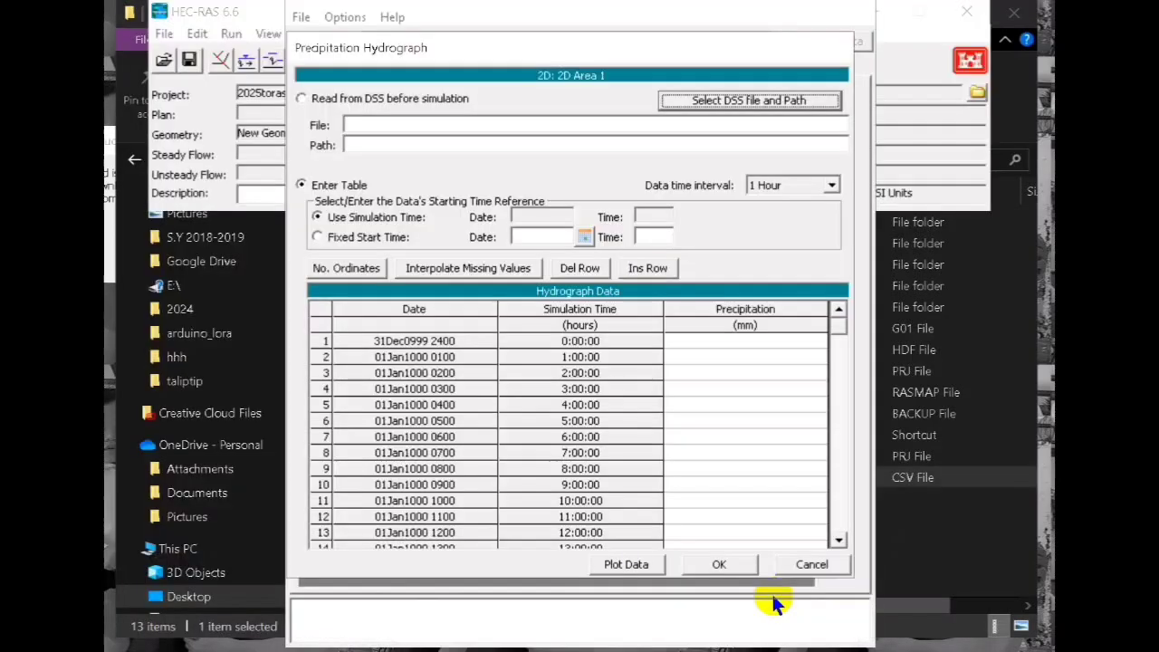
left_click(834, 185)
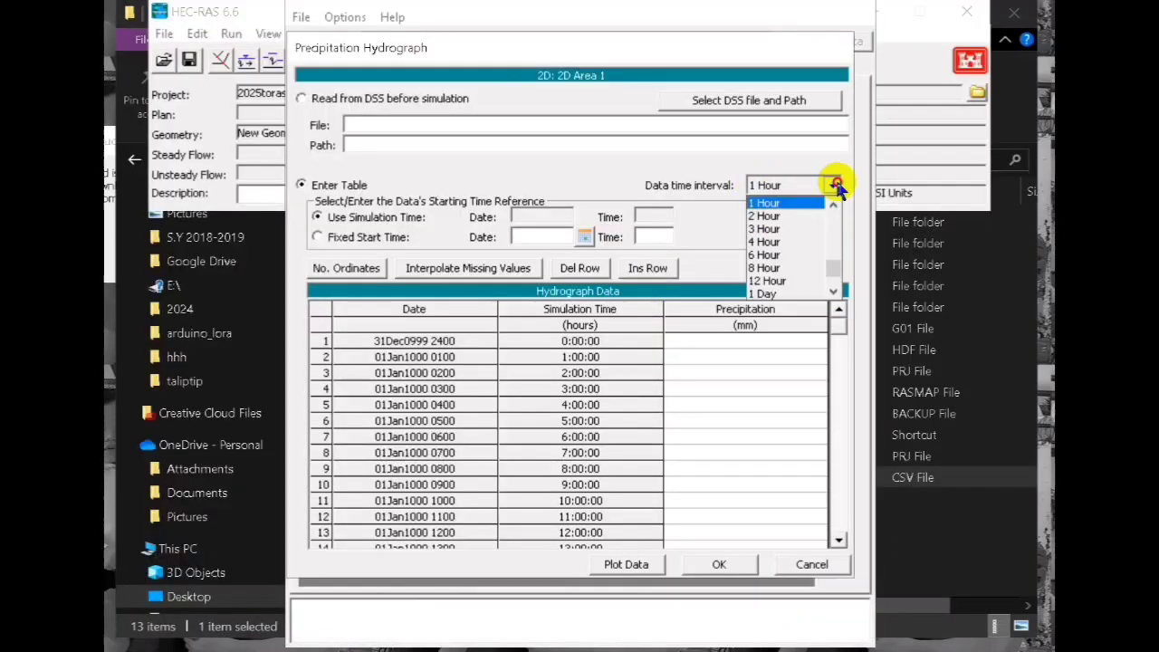
left_click(765, 294)
left_click(317, 237)
left_click(534, 233)
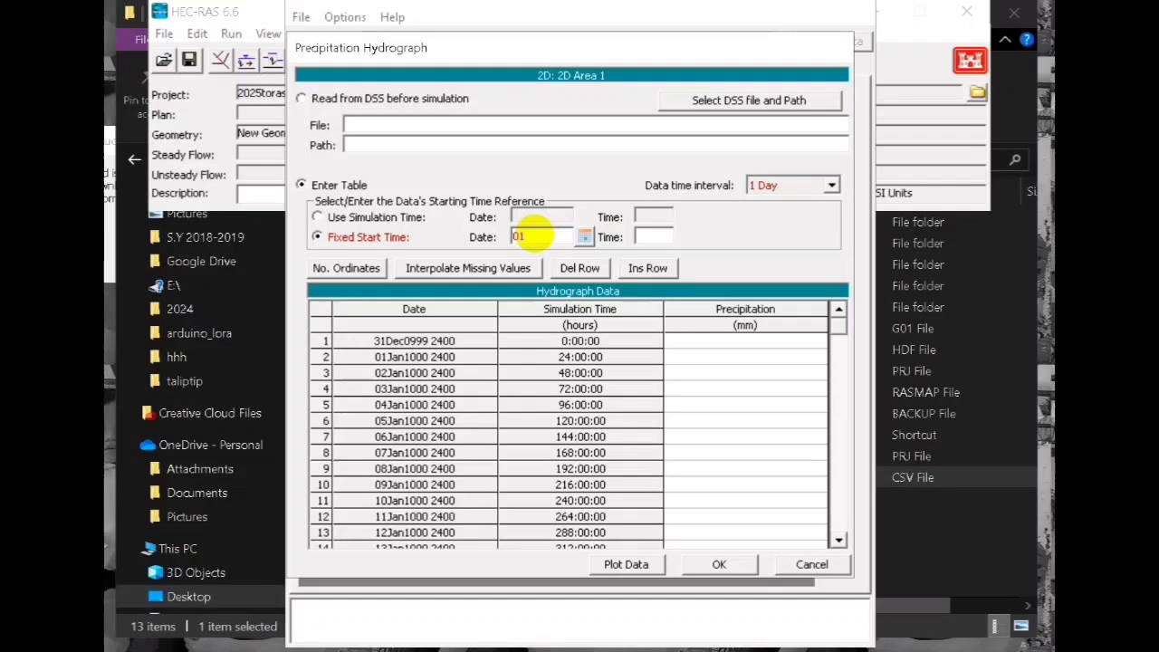
key("alt+Tab")
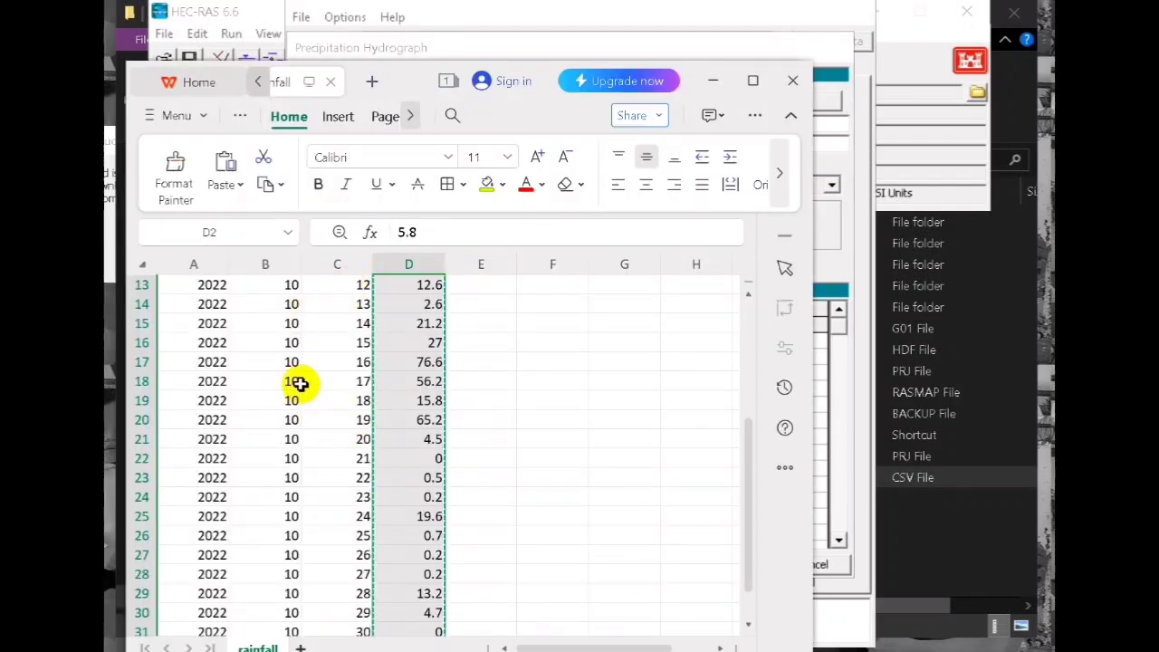
key("alt+Tab")
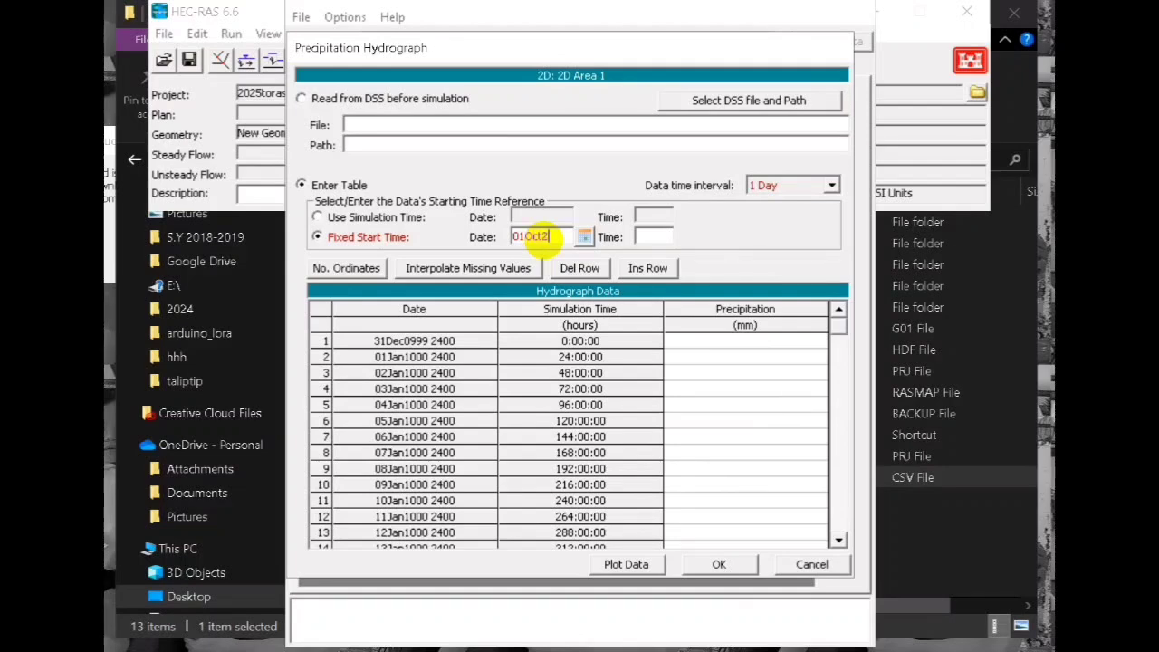
left_click(645, 237)
type("2400")
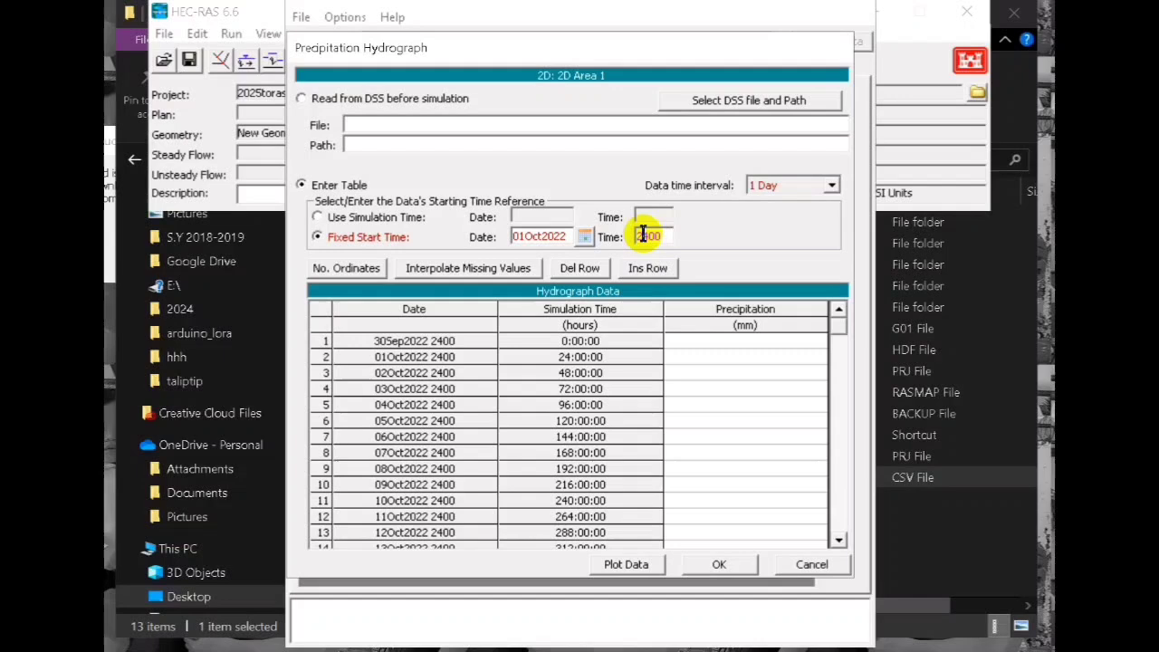
Step: Paste the copied daily rainfall values into the Precipitation column
left_click(745, 324)
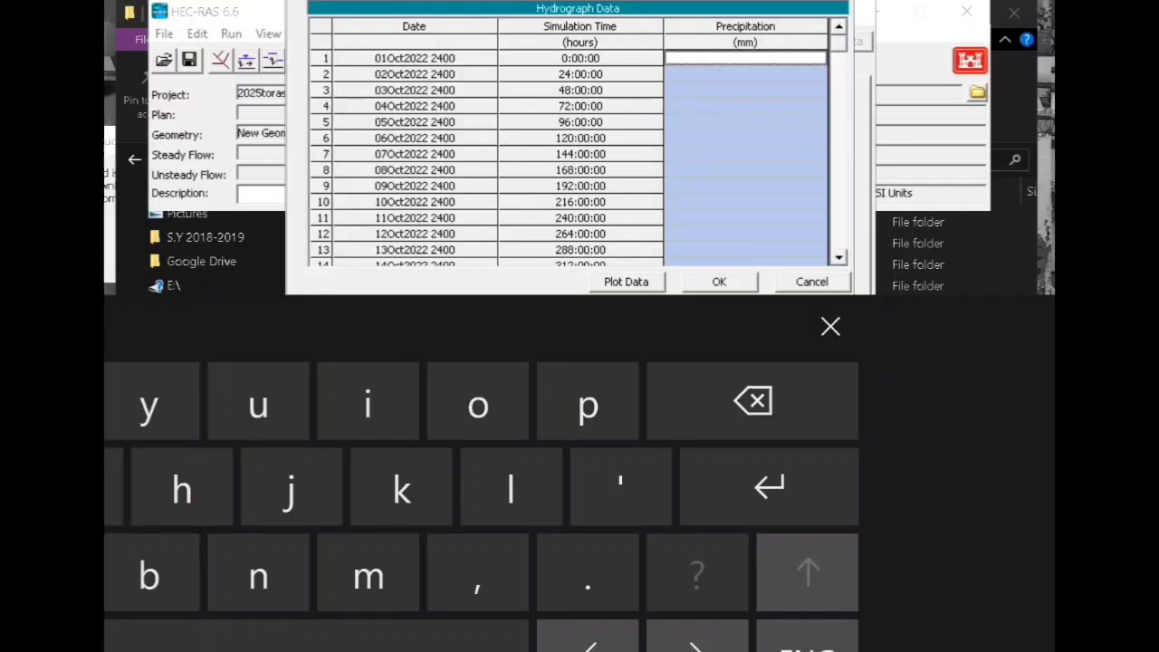
key("ctrl+v")
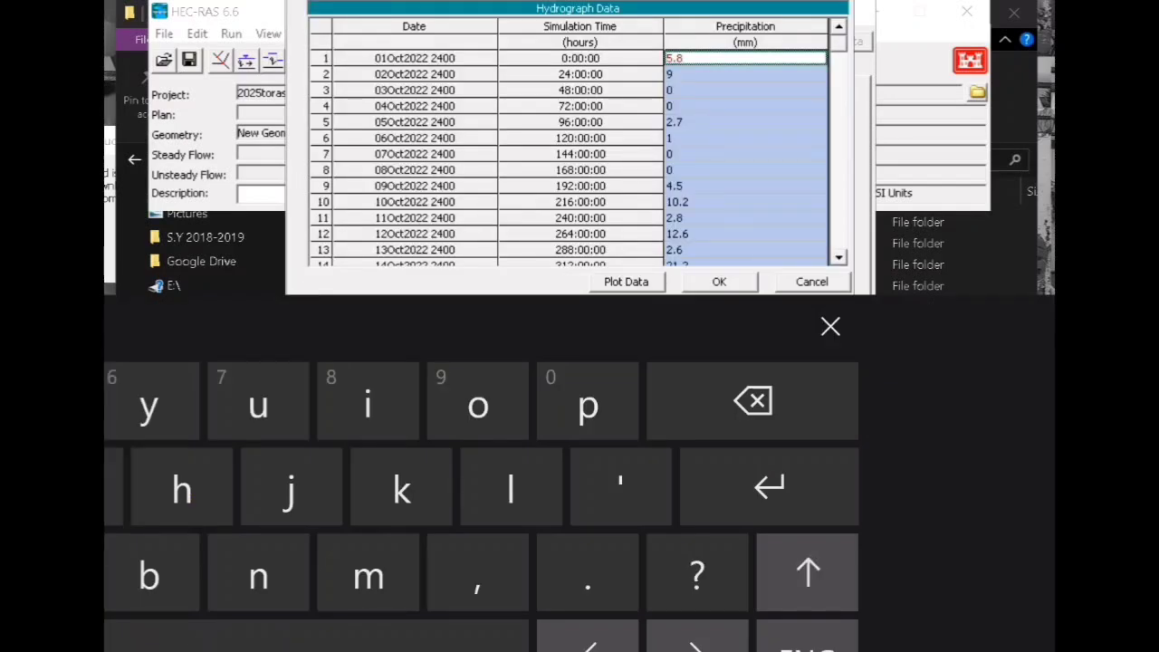
left_click(830, 326)
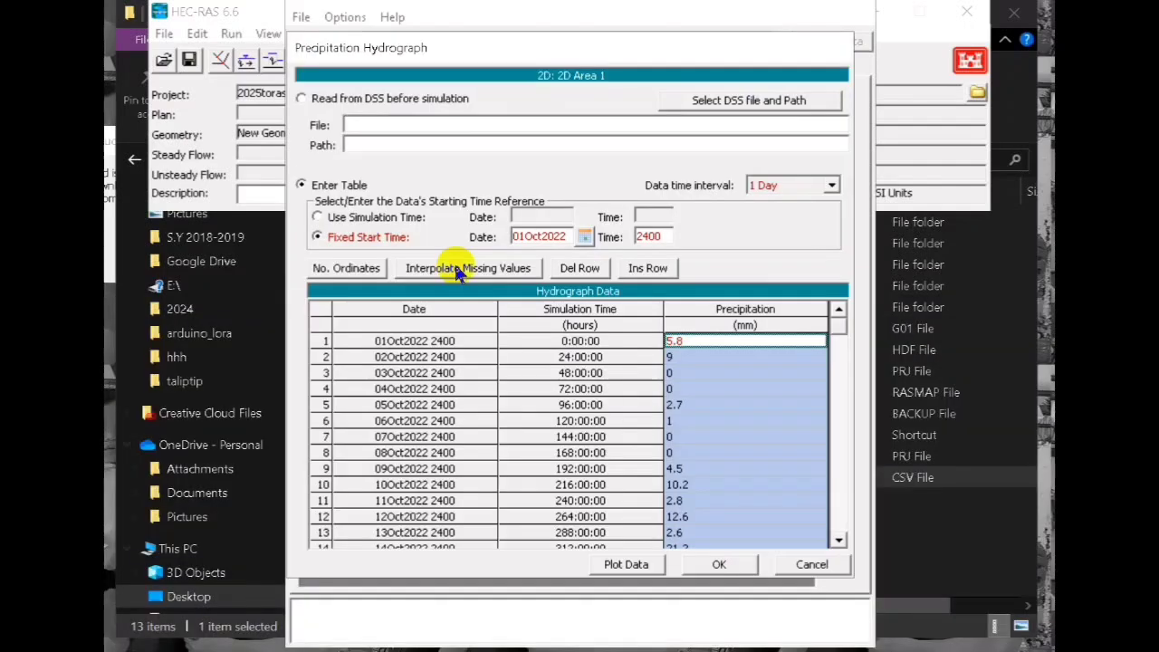
Step: Accept the hydrograph and save the unsteady flow data, correcting the title Ubstd to Unstd
left_click(737, 564)
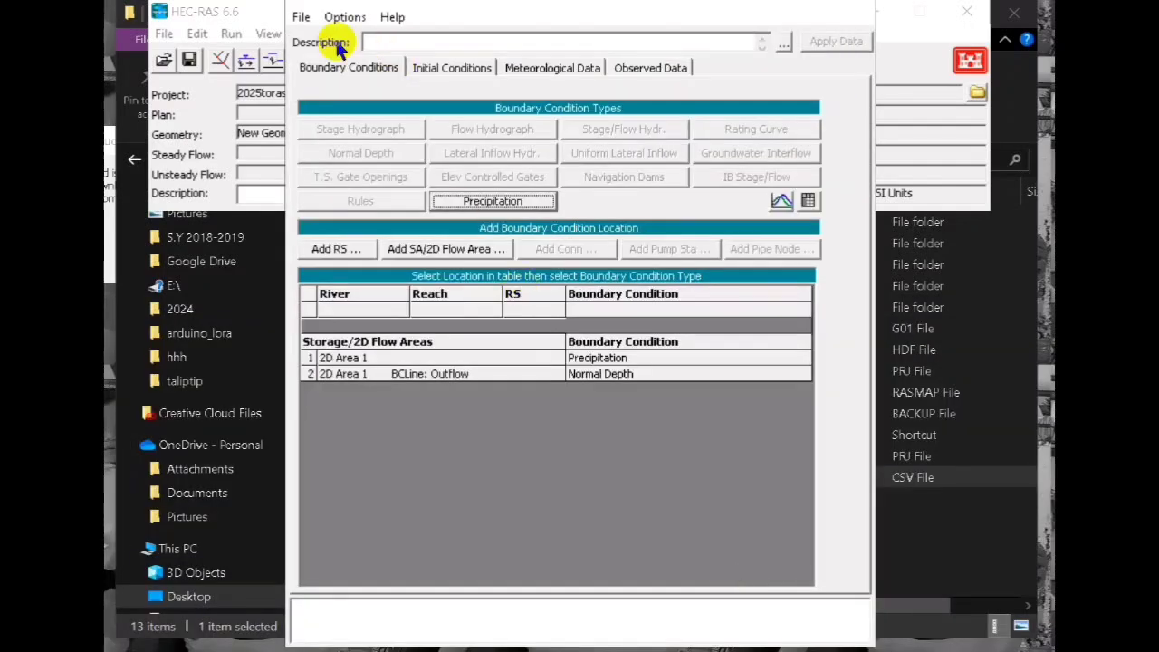
left_click(302, 17)
left_click(326, 83)
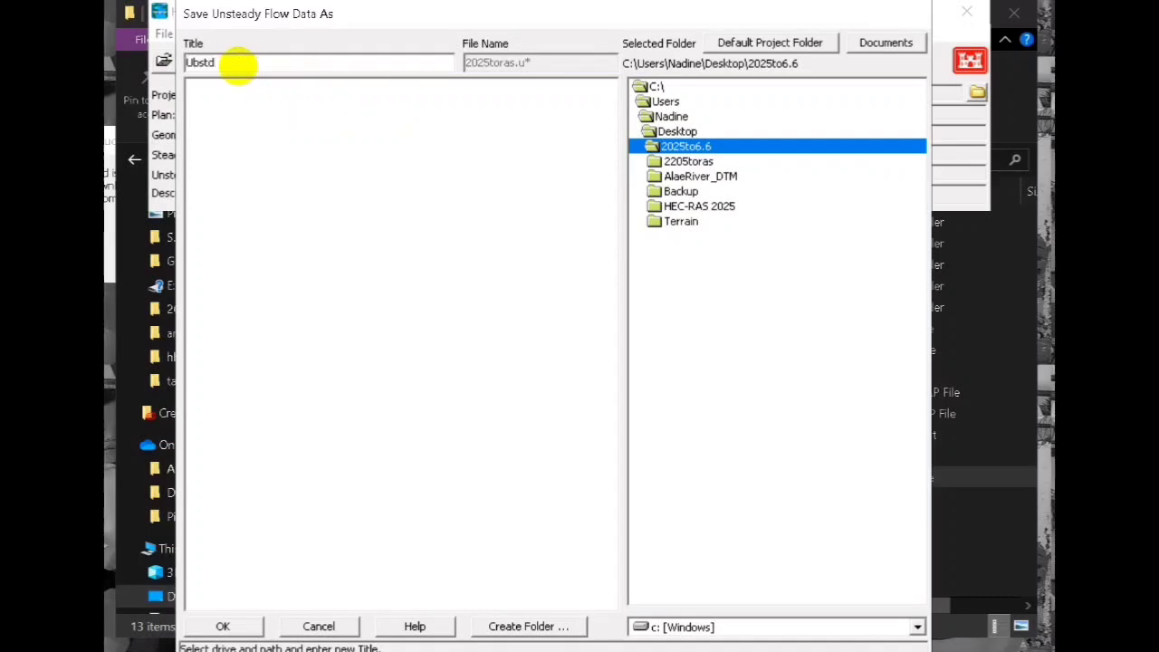
double_click(199, 62)
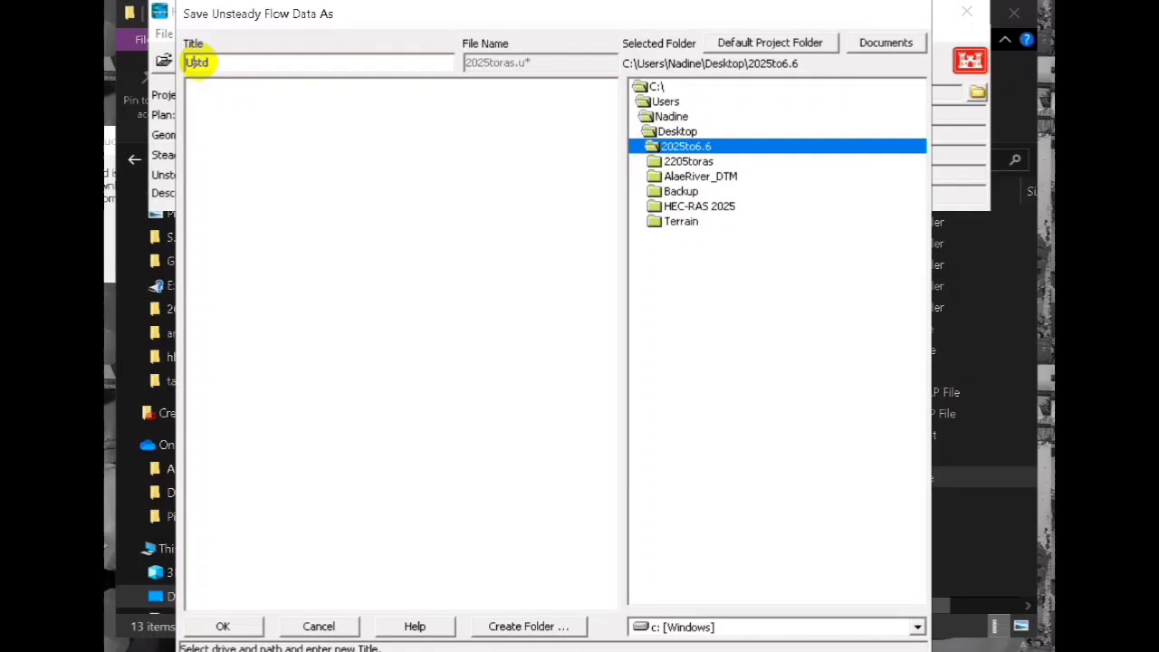
type("n")
left_click(223, 626)
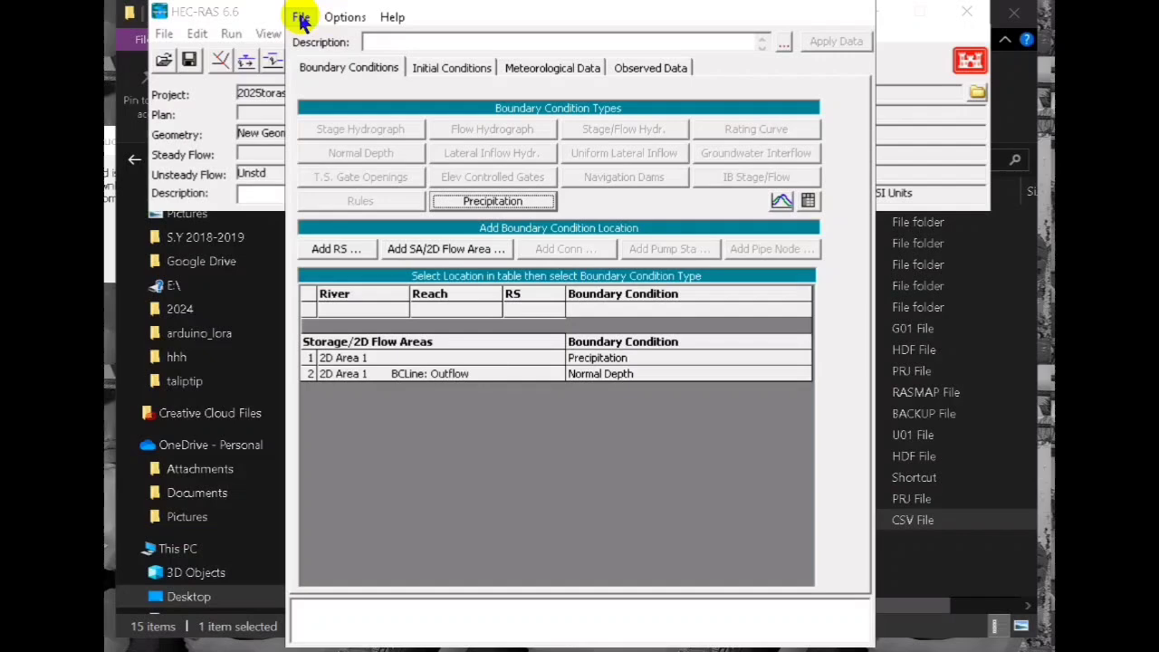
left_click(301, 16)
left_click(335, 84)
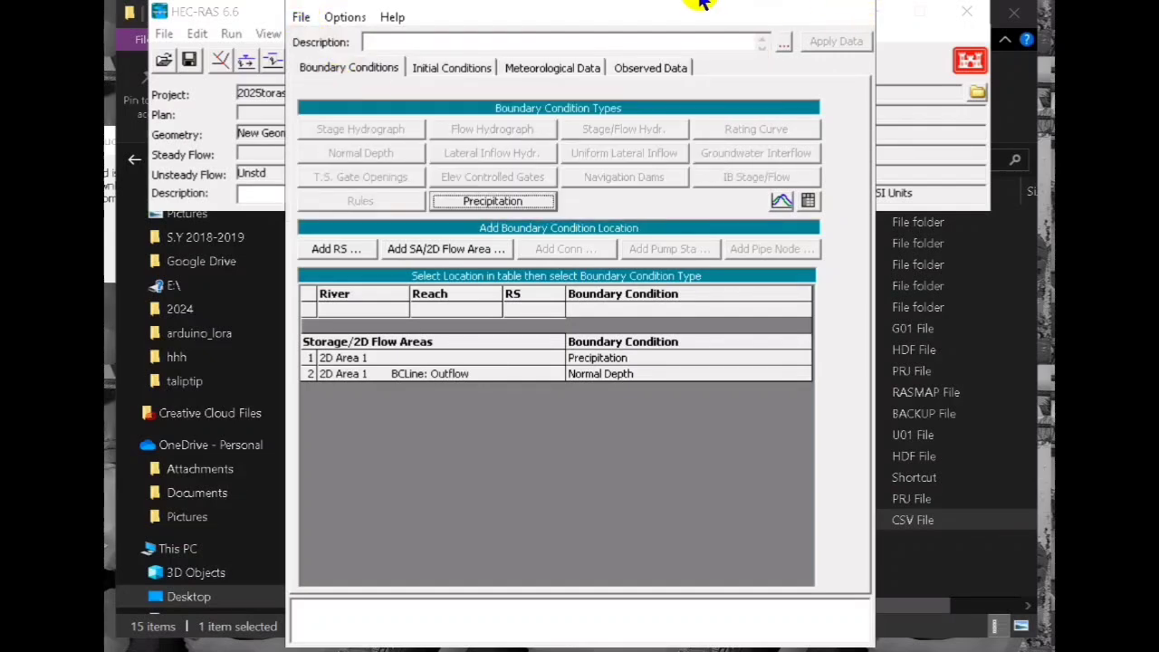
left_click_drag(699, 4, 729, 139)
Step: In Unsteady Flow Analysis computation options, set 2D Area 1's Initial Conditions Time to 2 hours
left_click(881, 125)
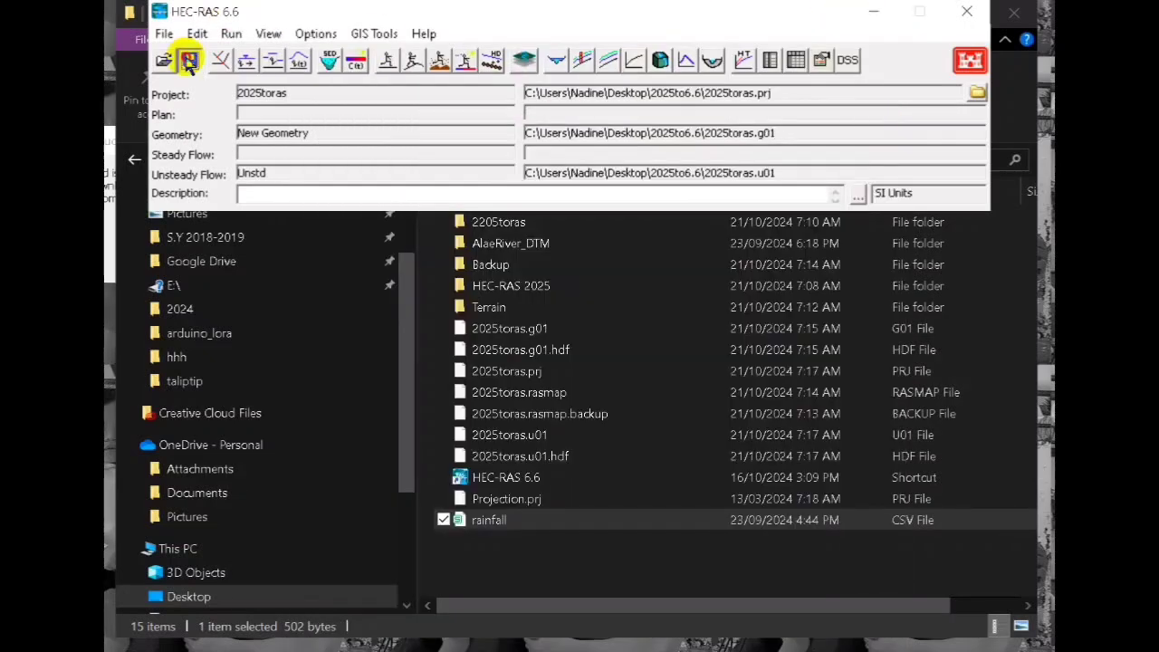
left_click(231, 34)
left_click(286, 80)
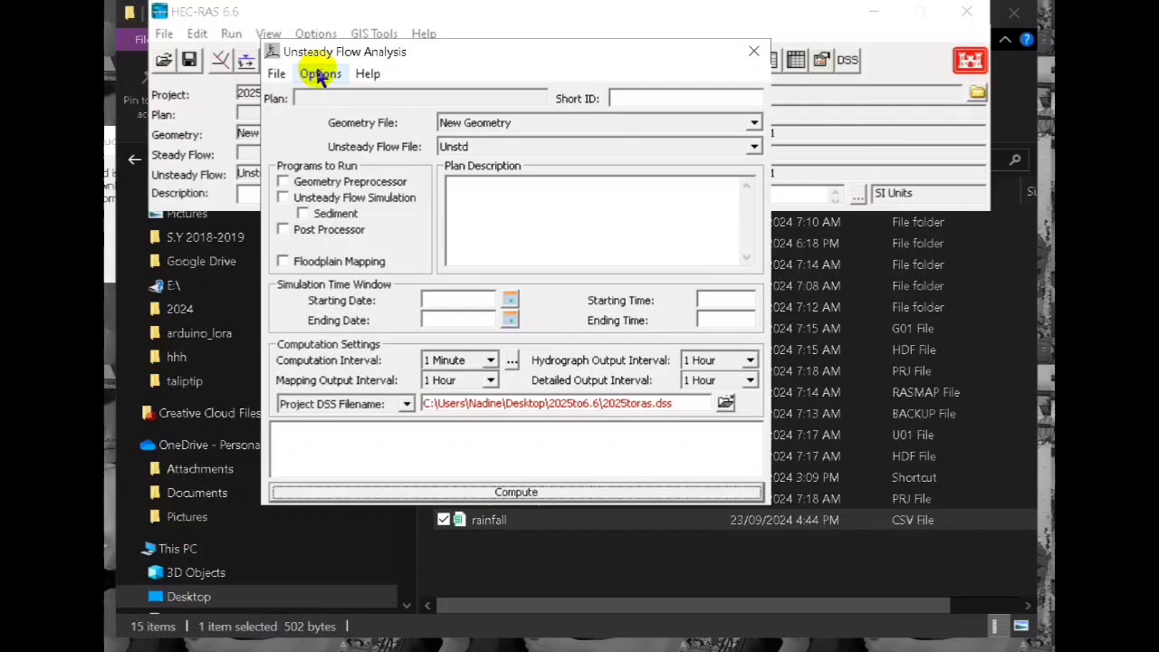
left_click(317, 73)
left_click(433, 351)
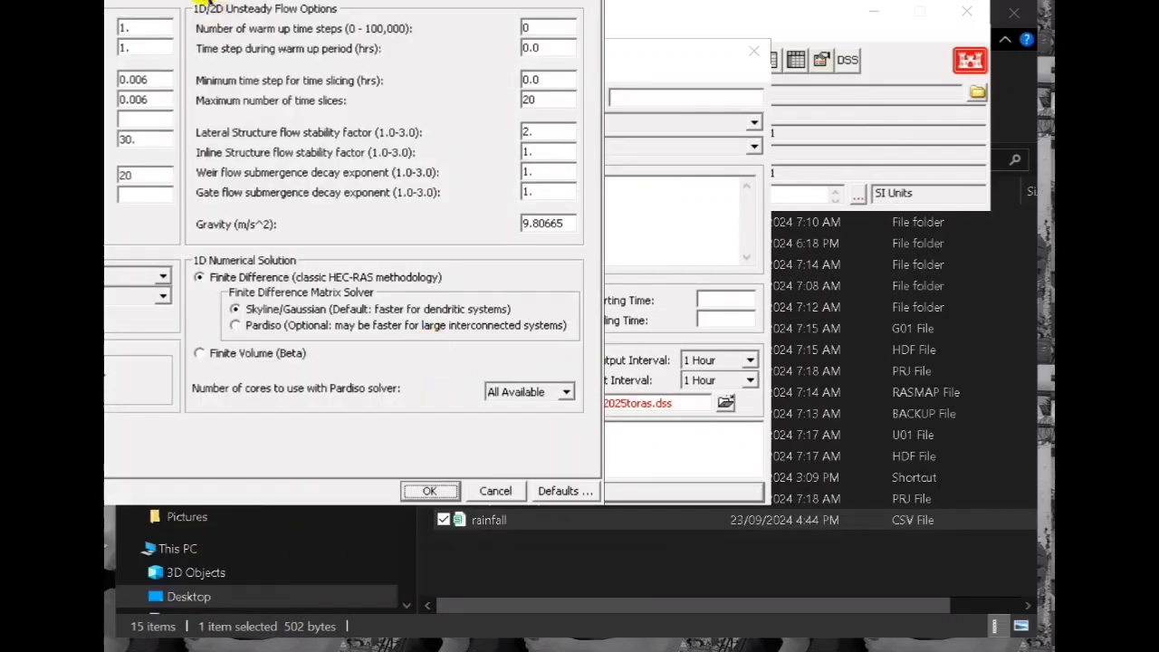
left_click_drag(602, 128, 617, 94)
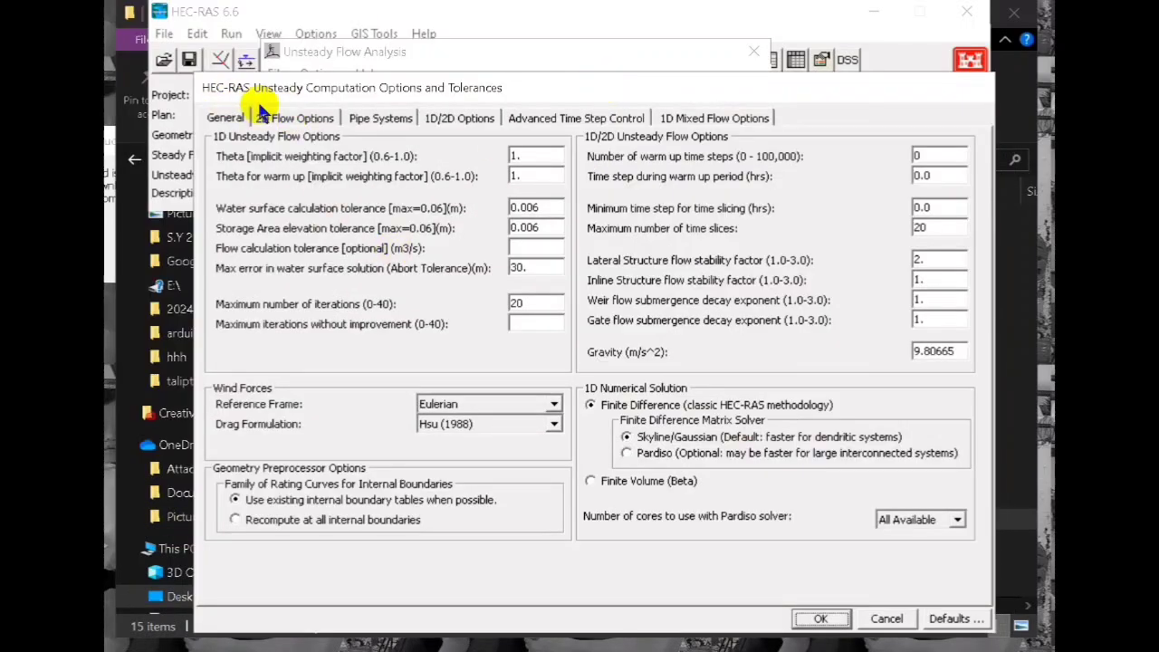
left_click(294, 117)
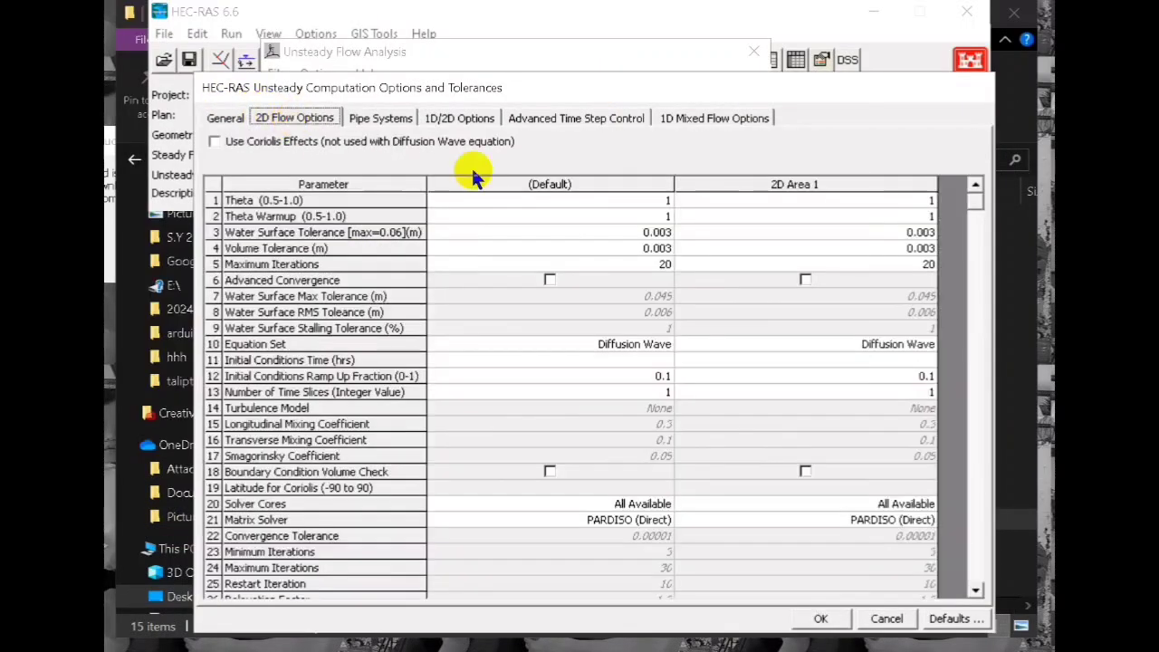
left_click(926, 360)
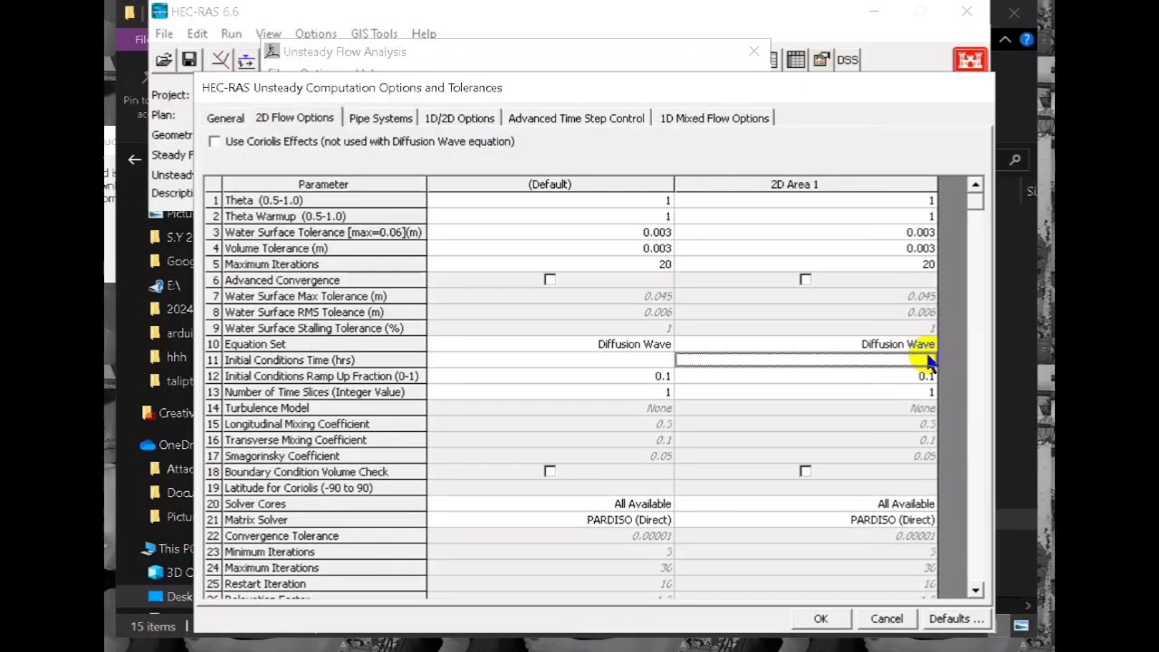
left_click(820, 618)
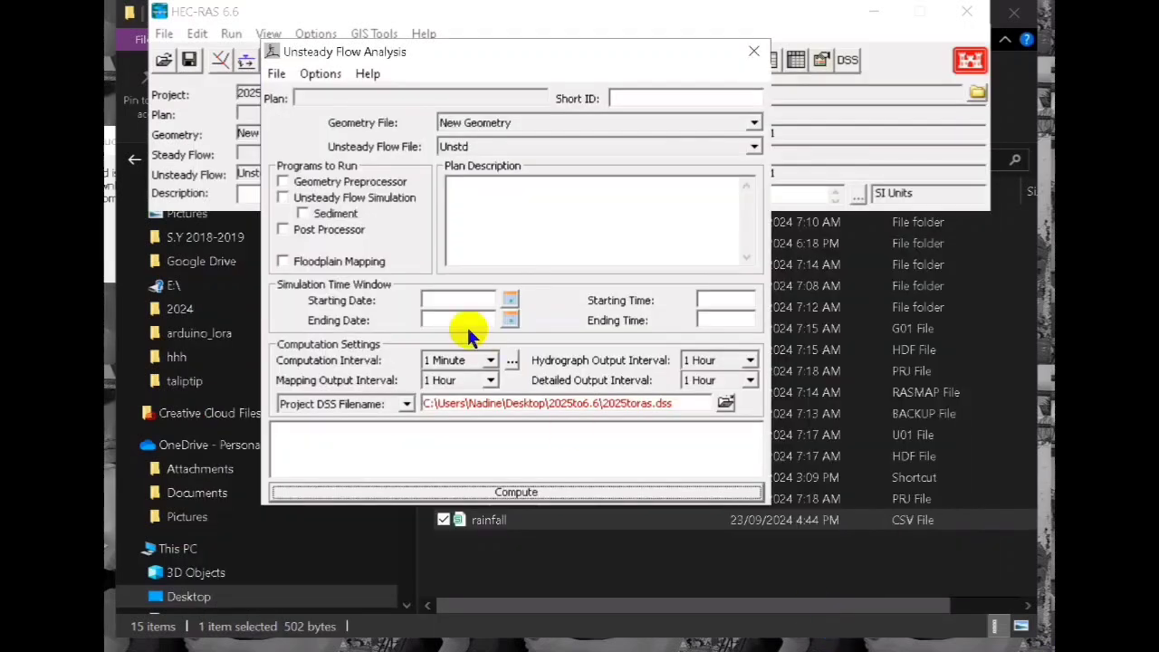
Step: Enable Geometry Preprocessor, Unsteady Flow Simulation and Post Processor
left_click(283, 181)
left_click(282, 197)
left_click(282, 230)
Step: Save the plan titled Pln with short ID Pkn1
left_click(276, 73)
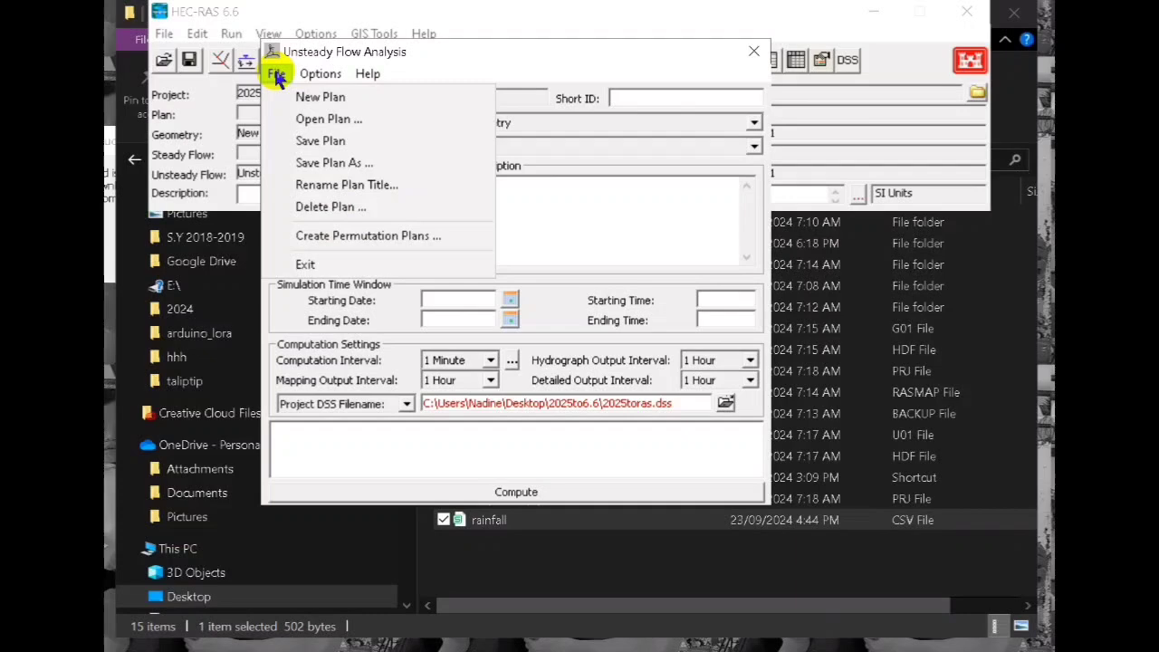
left_click(307, 142)
left_click(237, 72)
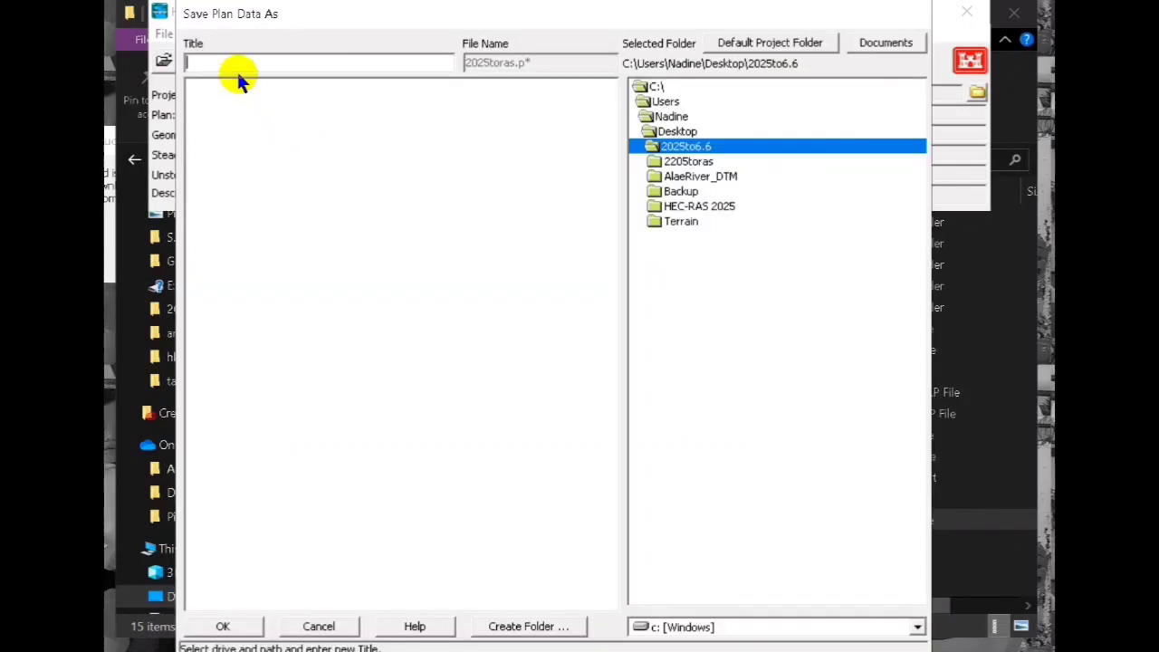
type("Pln")
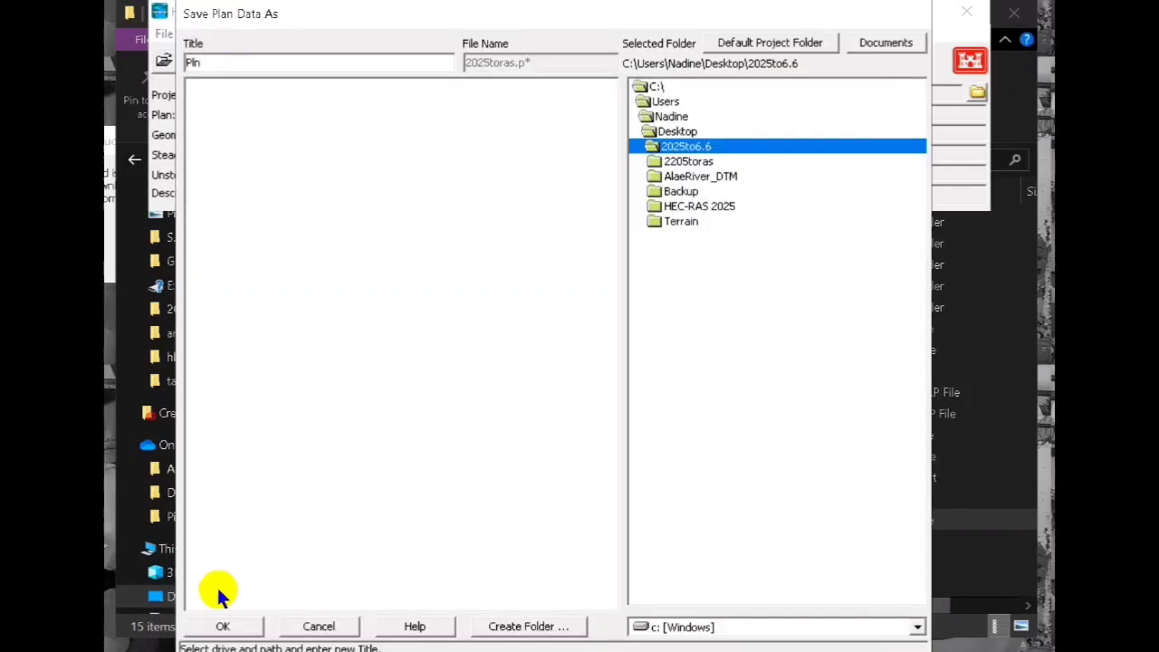
left_click(220, 623)
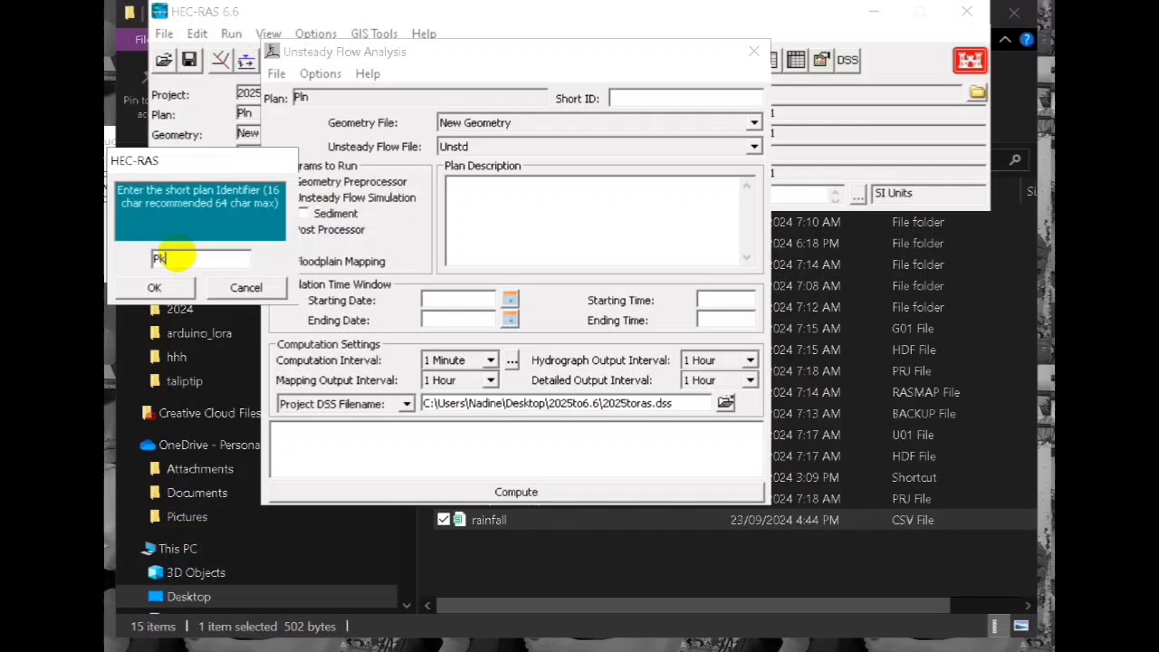
left_click(181, 288)
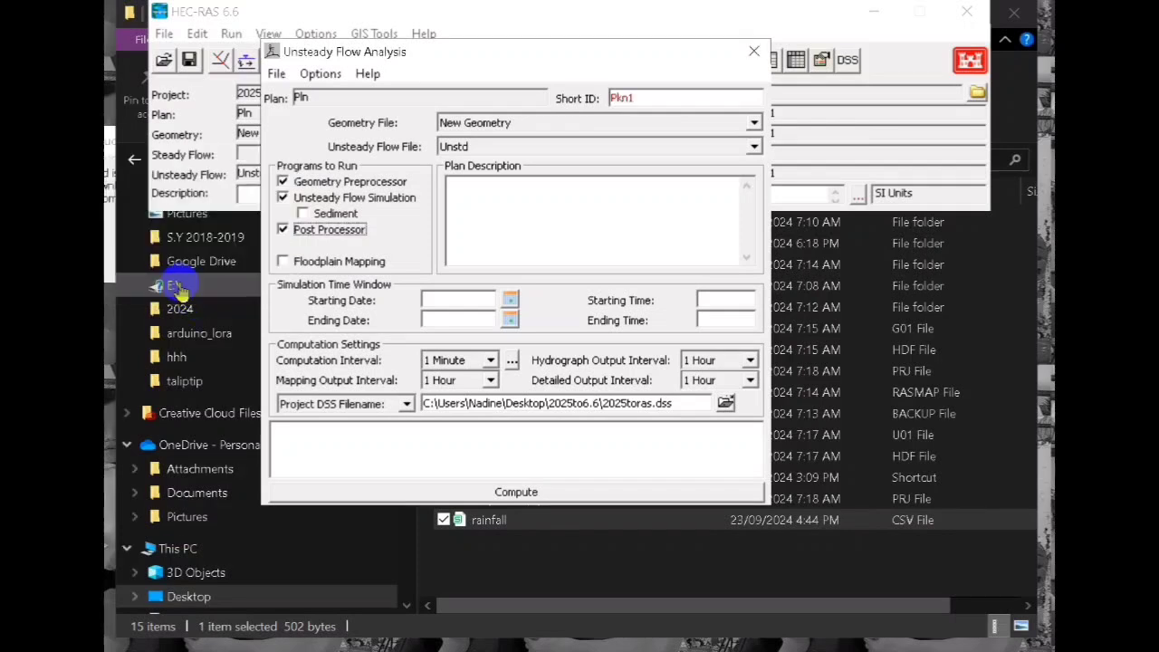
left_click(446, 300)
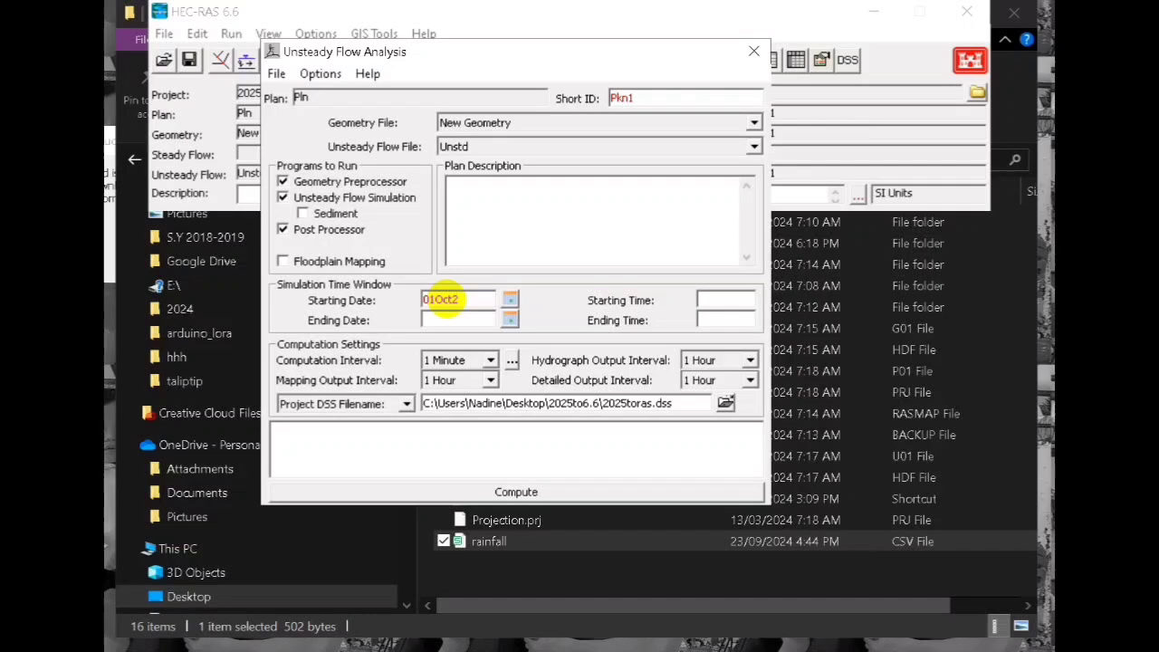
Step: Set the simulation ending date to 31Oct2022 and the starting and ending times to 2400
left_click(441, 318)
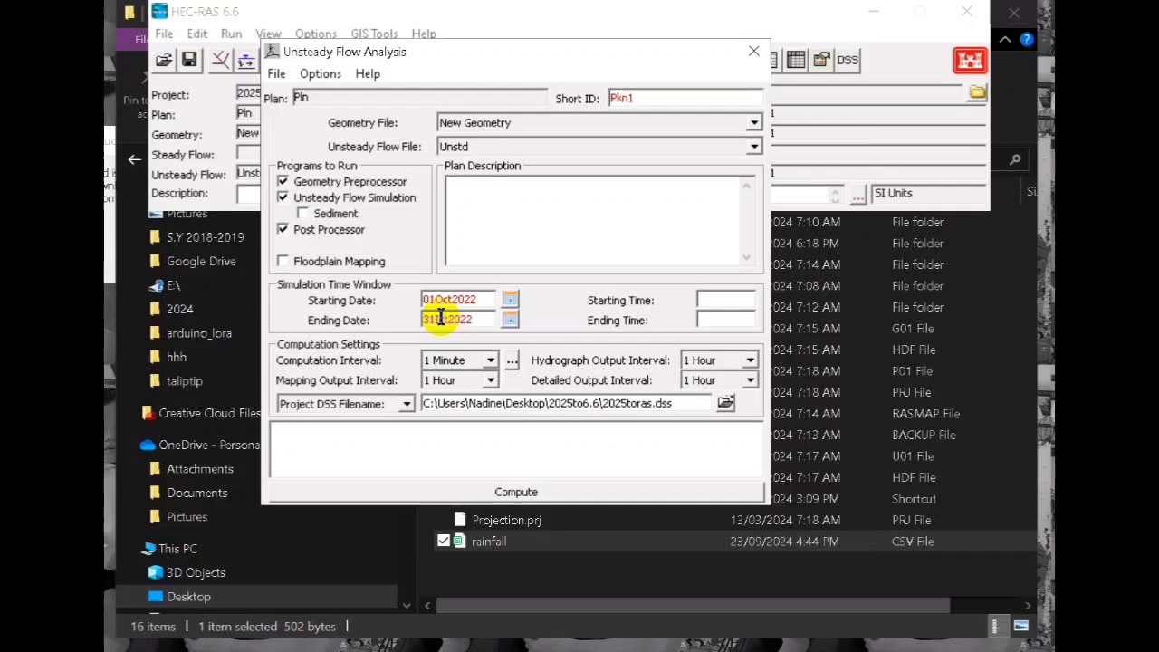
key("BackSpace")
type("O")
left_click(722, 301)
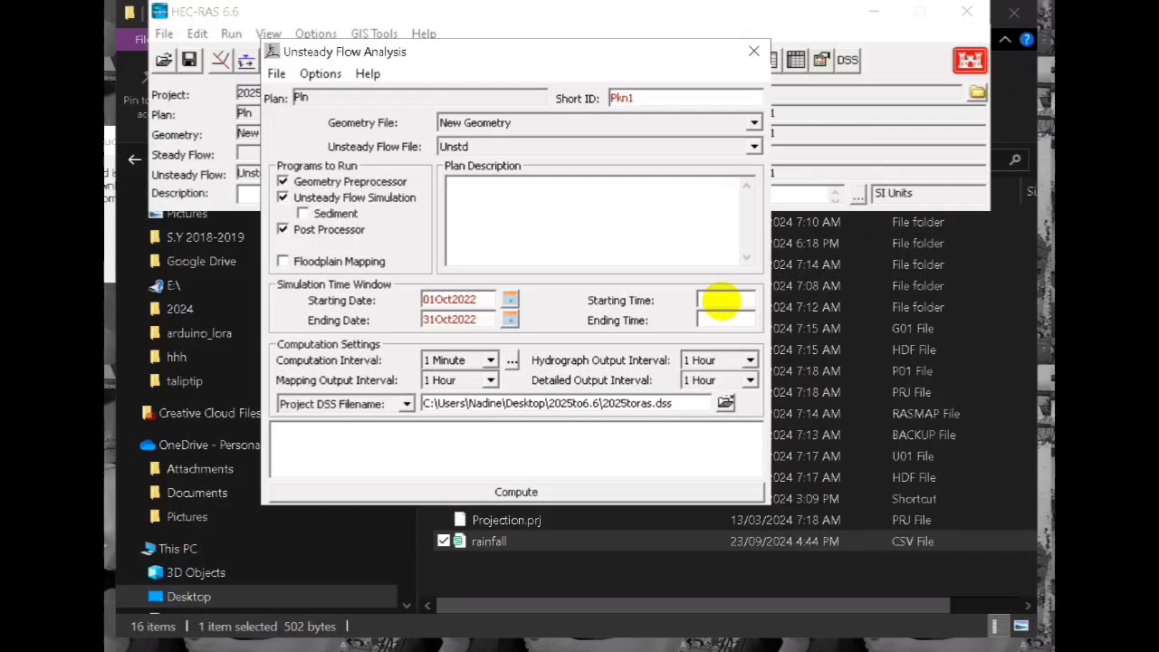
type("2400")
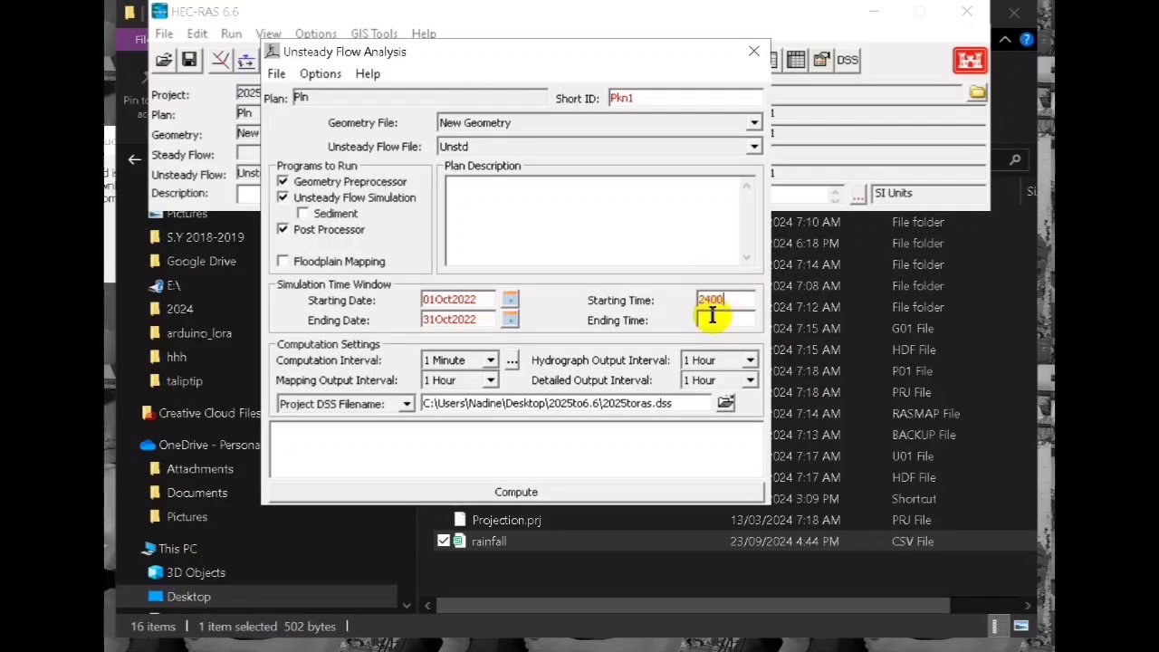
left_click(718, 322)
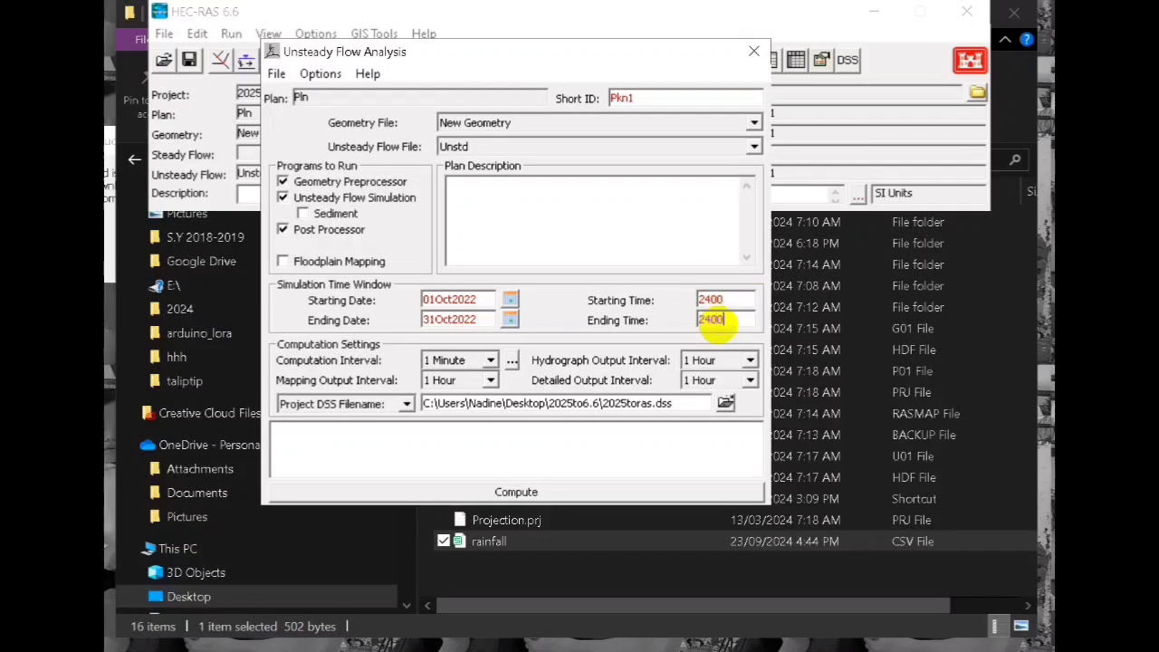
Step: Choose a 3 Minute computation interval, save the plan, and compute the unsteady simulation
left_click(489, 360)
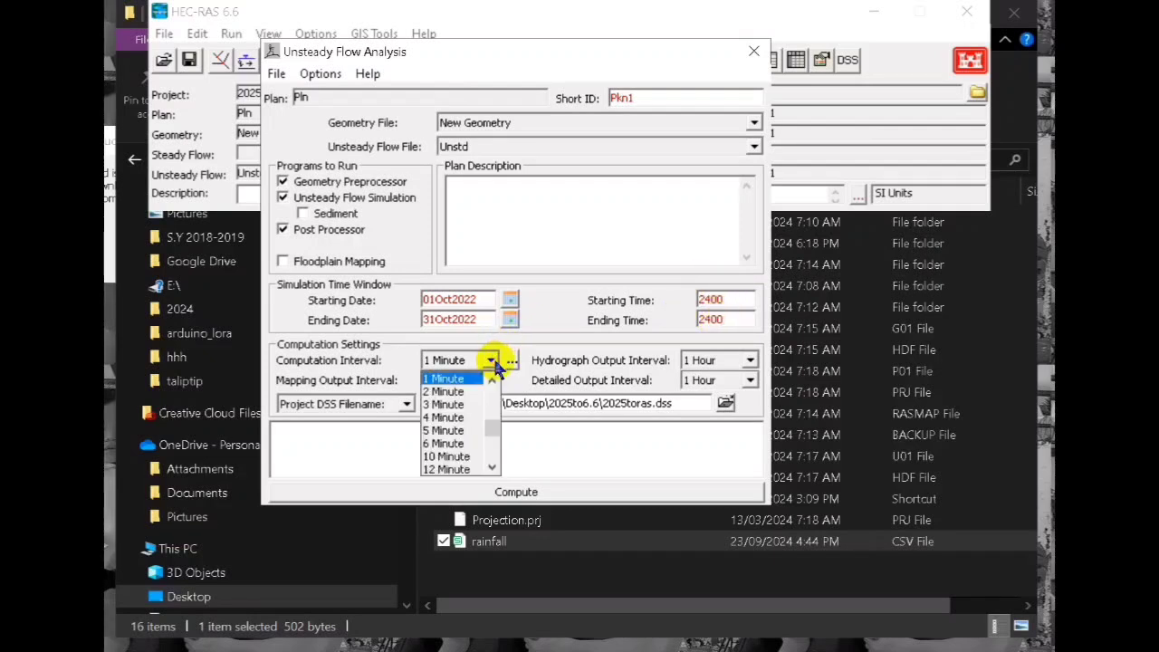
left_click(453, 456)
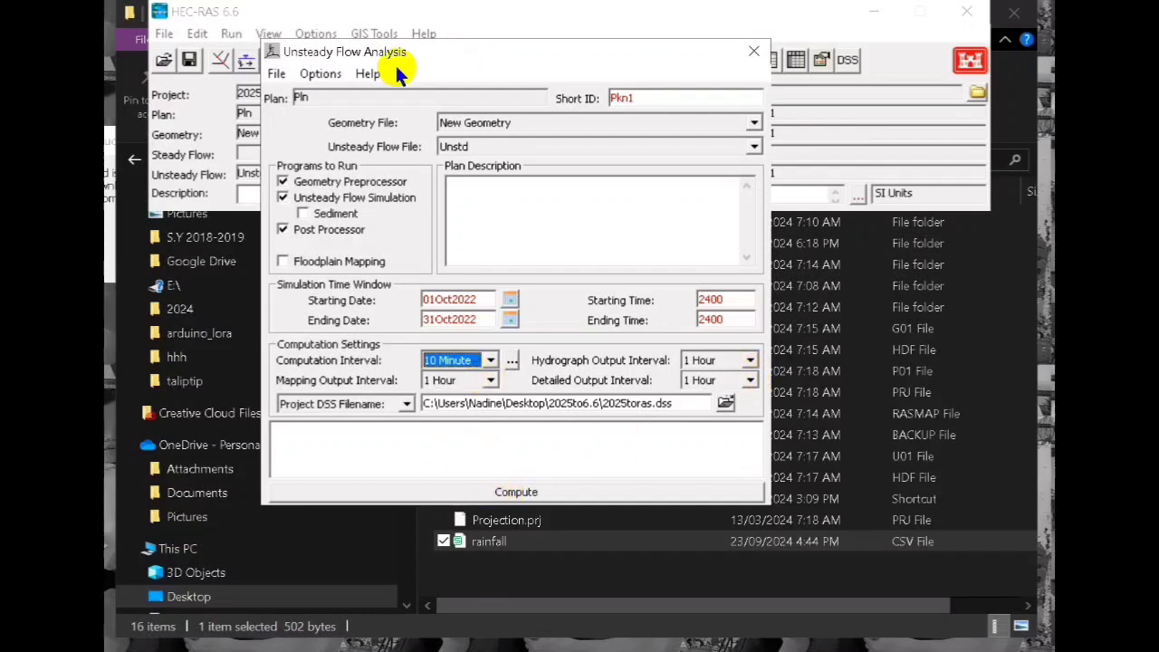
left_click(276, 74)
left_click(288, 140)
left_click(536, 493)
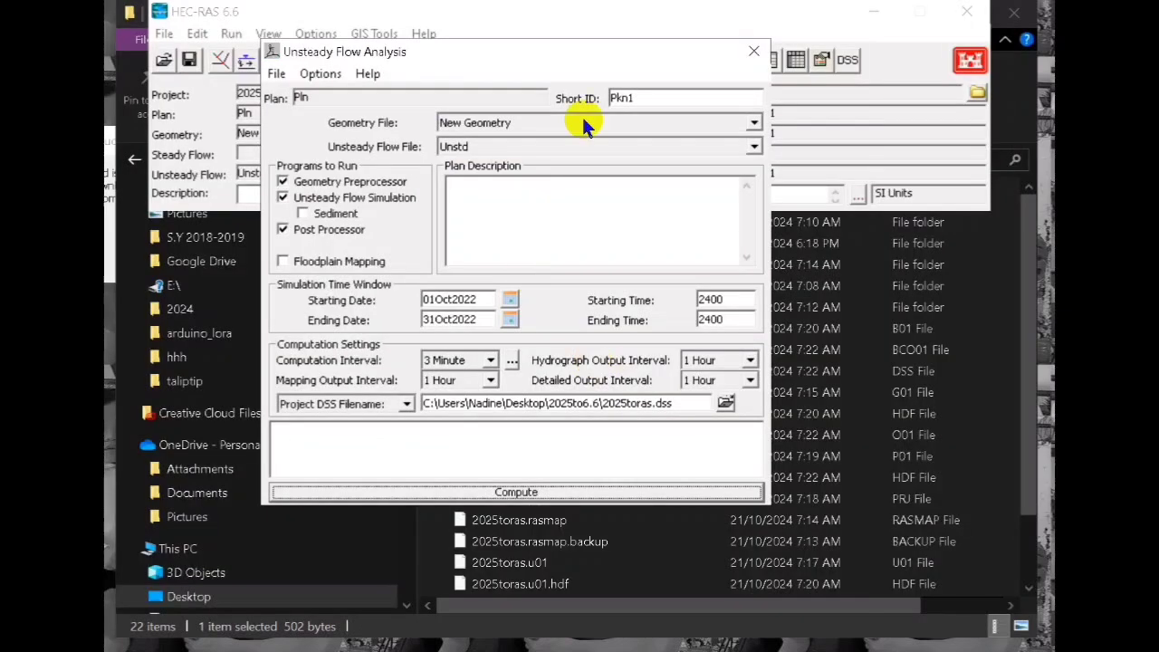
Step: Open RAS Mapper, display the Pkn1 Depth (Max) layer over the terrain, and play the animation
left_click(753, 52)
left_click(522, 59)
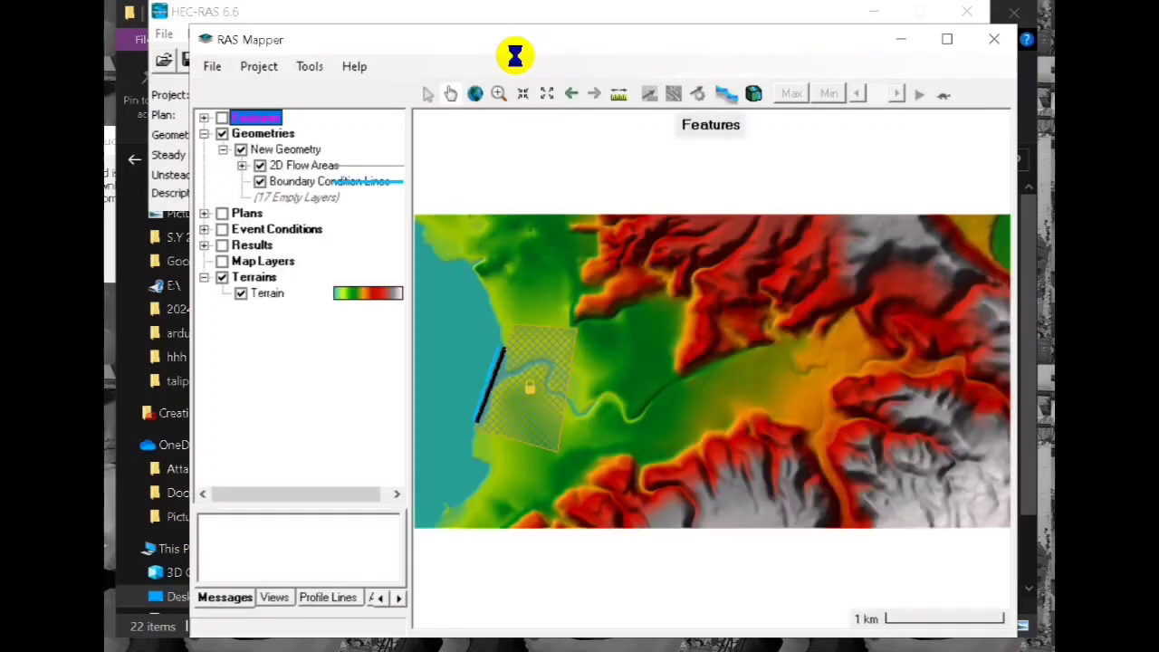
left_click(222, 244)
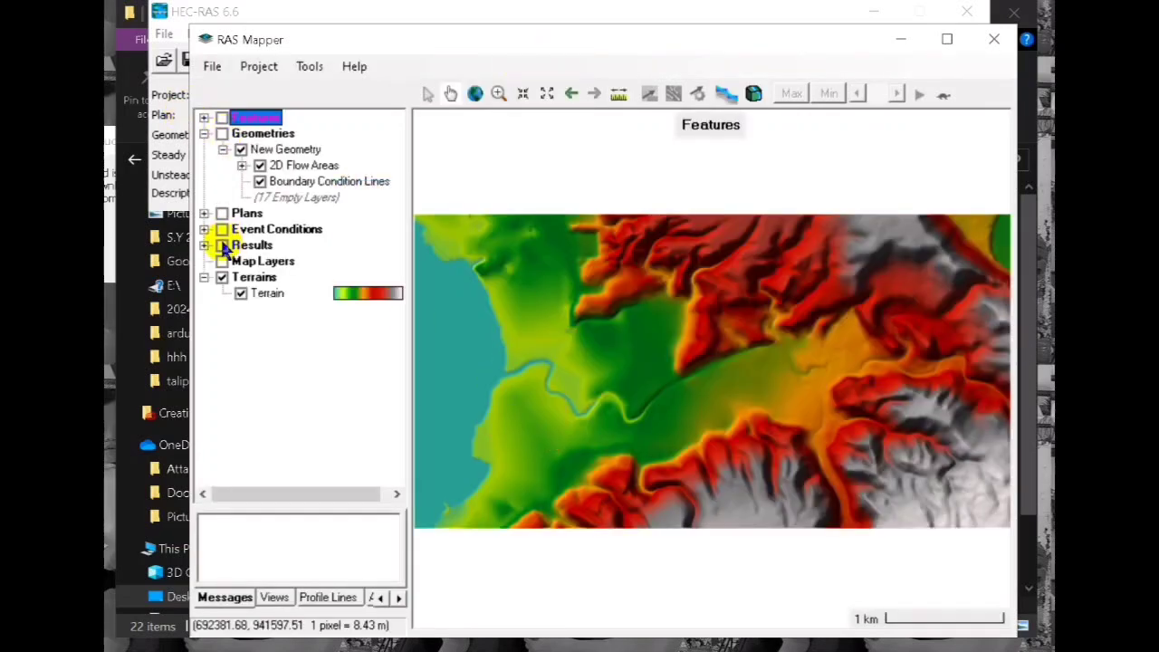
left_click(203, 244)
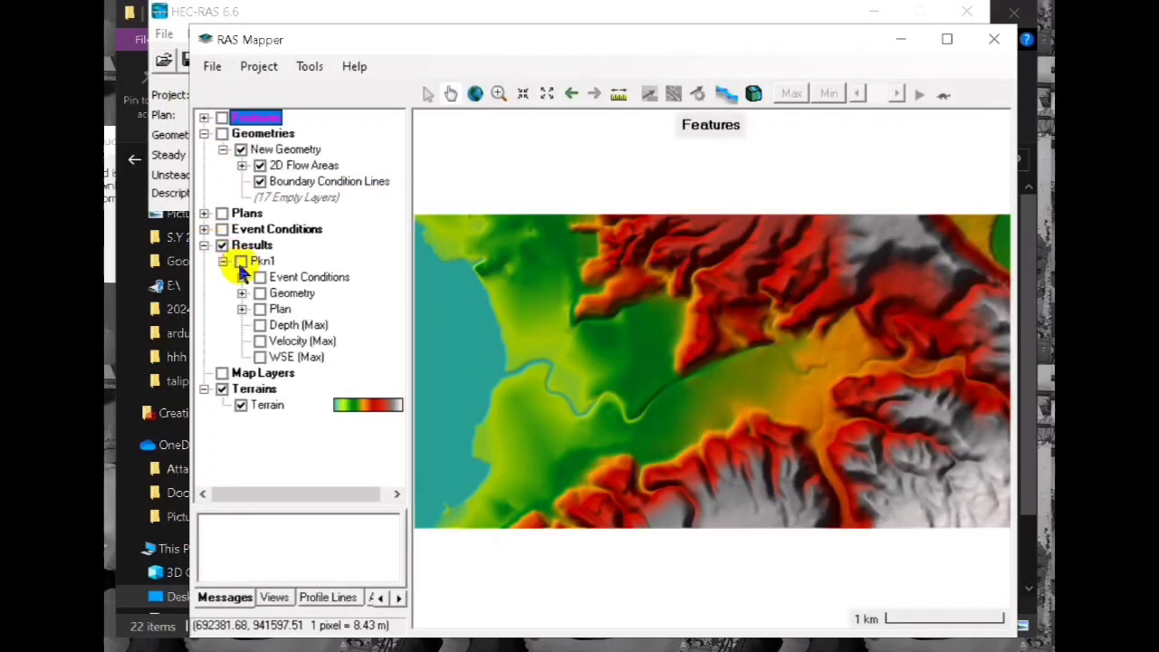
left_click(260, 324)
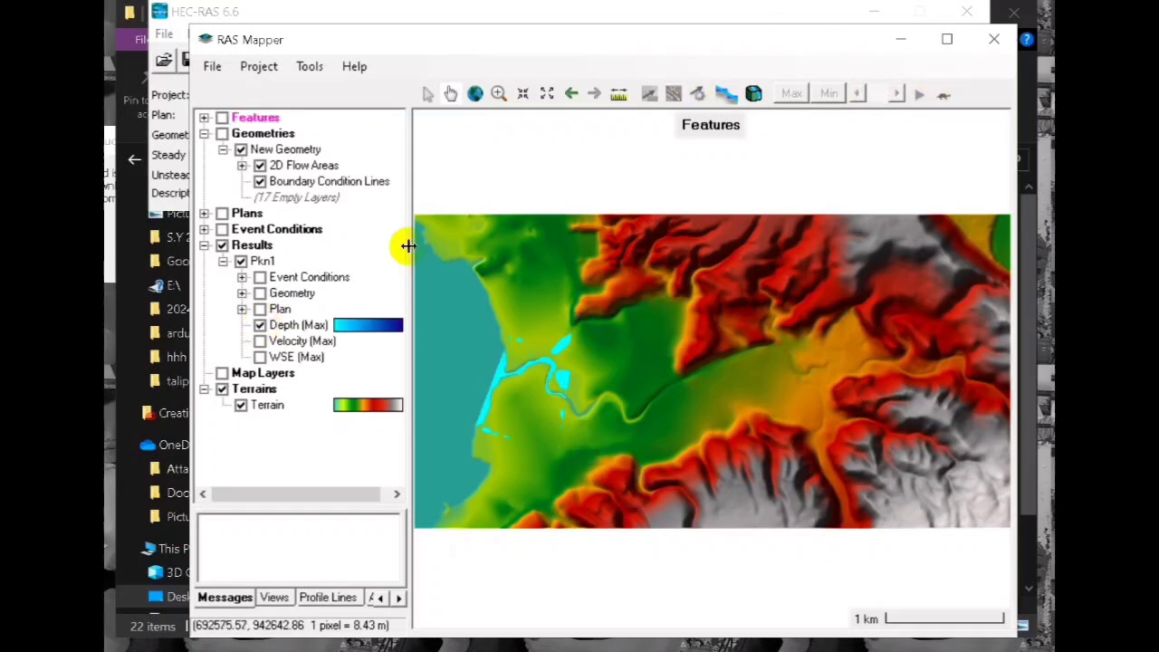
left_click(290, 324)
left_click(918, 94)
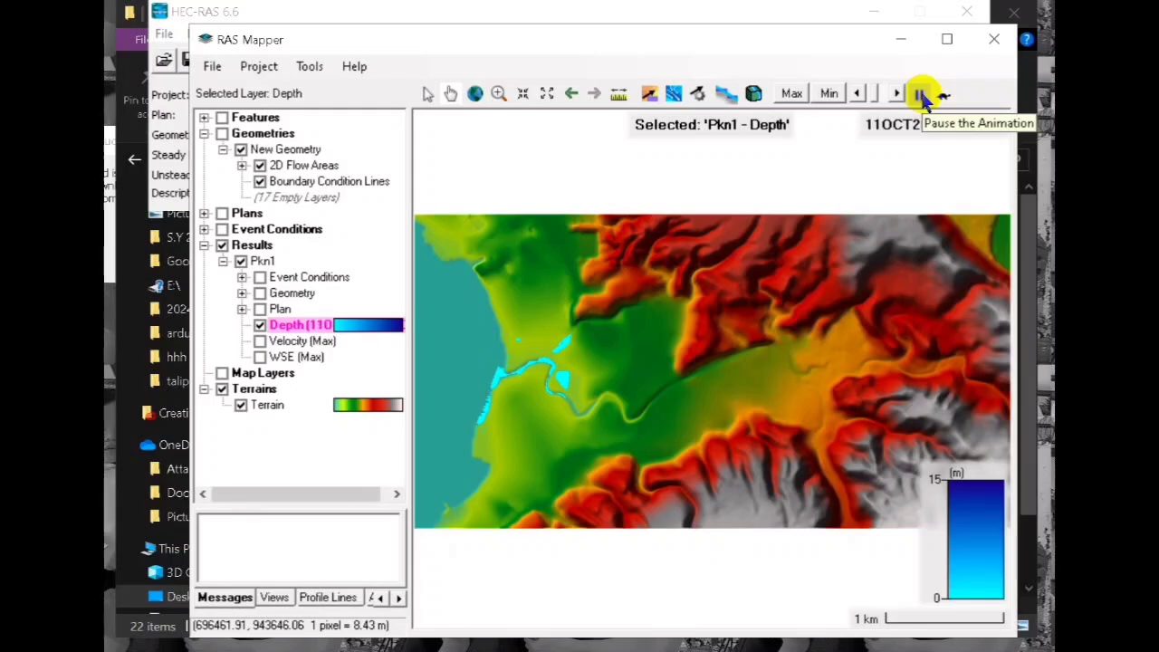
Step: Pause the depth animation and zoom in on the flooded river mouth
left_click(920, 95)
scroll(561, 372, "up", 2)
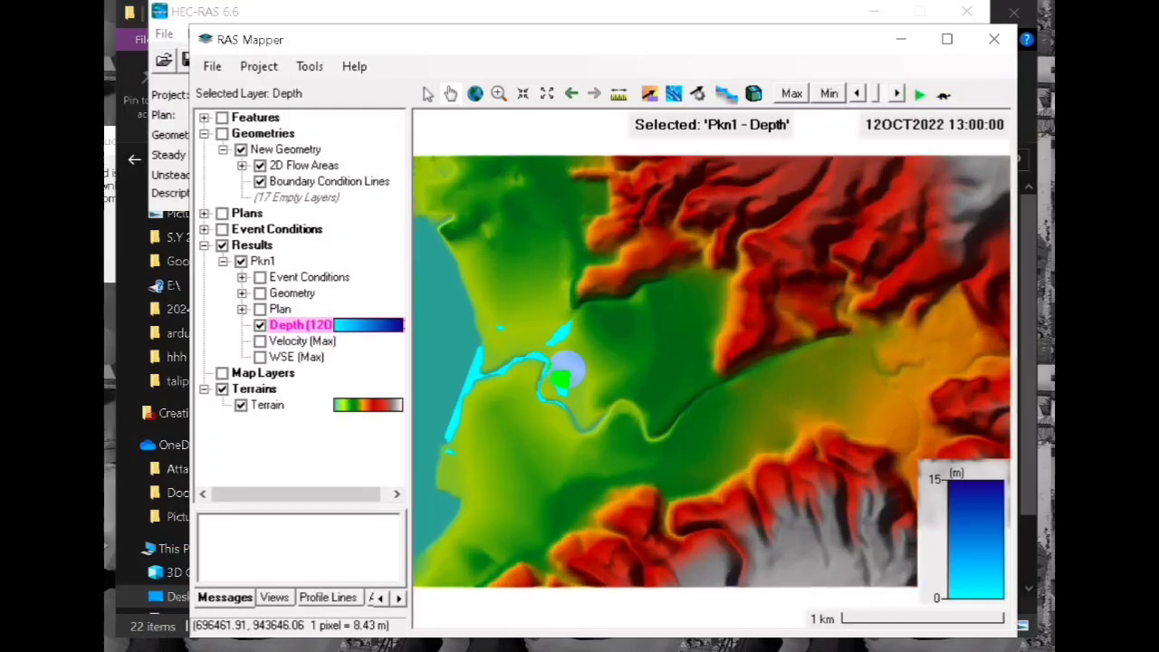
left_click_drag(639, 393, 730, 406)
scroll(579, 390, "up", 3)
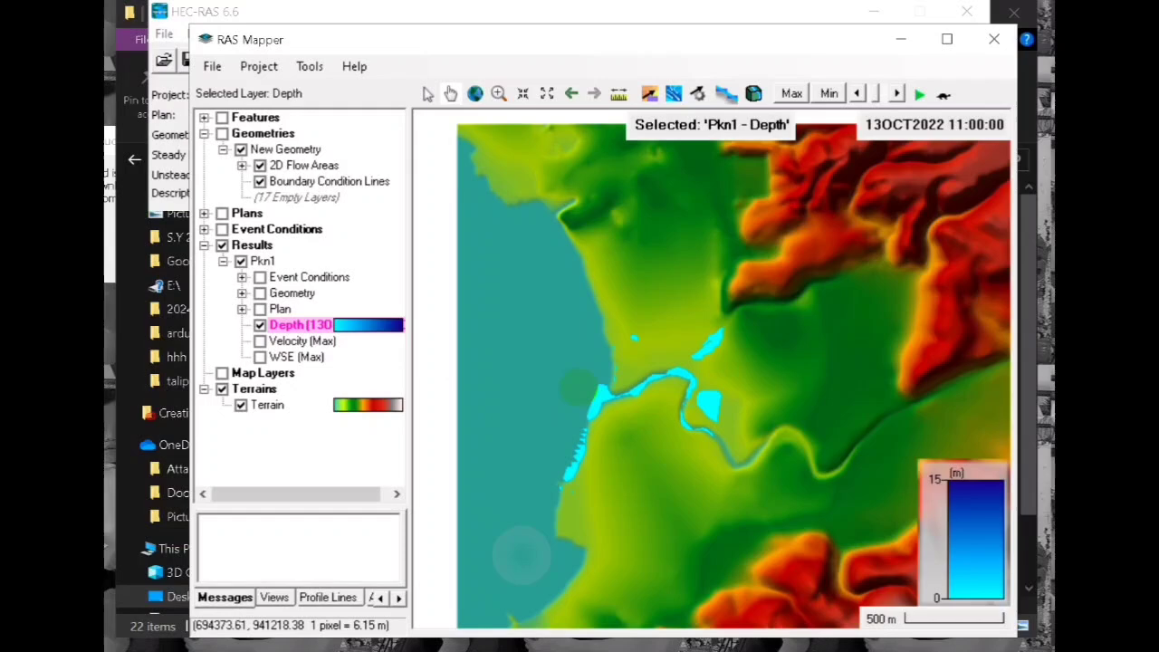
scroll(631, 365, "up", 2)
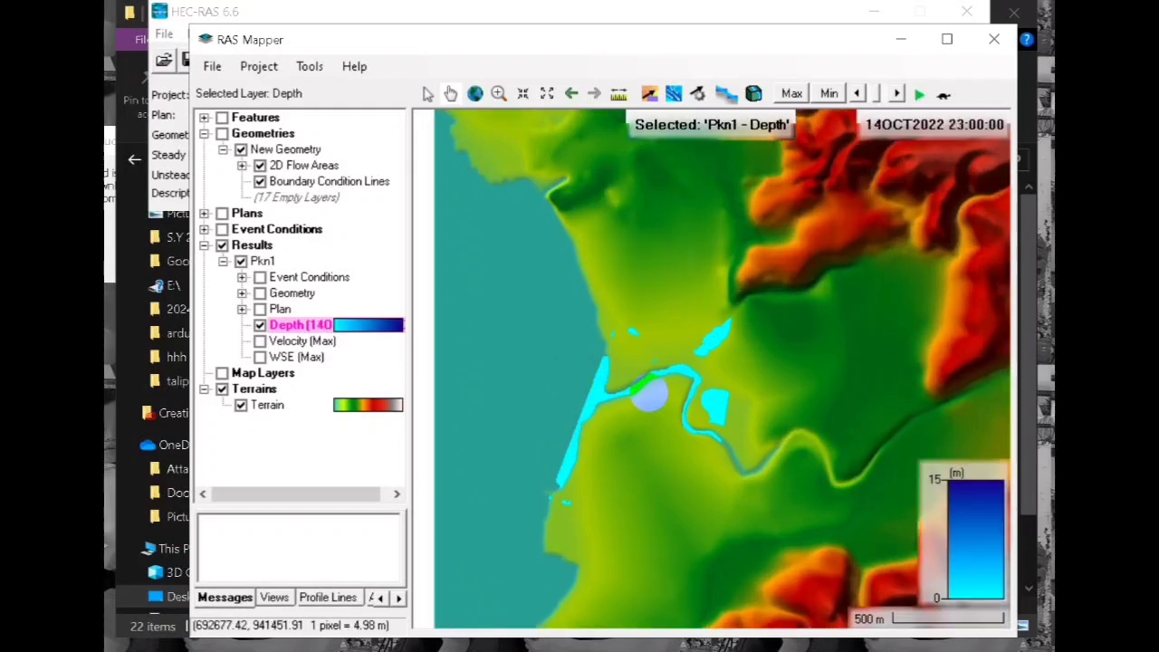